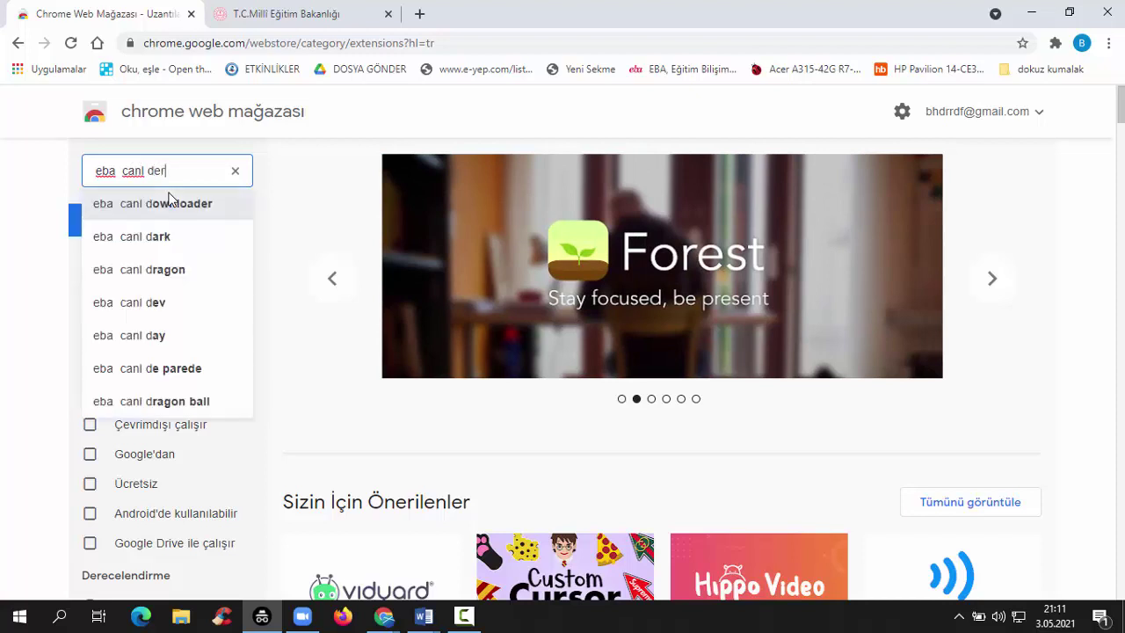
Step: Search the Chrome Web Store for "eba canl ders ekleme"
type("s ")
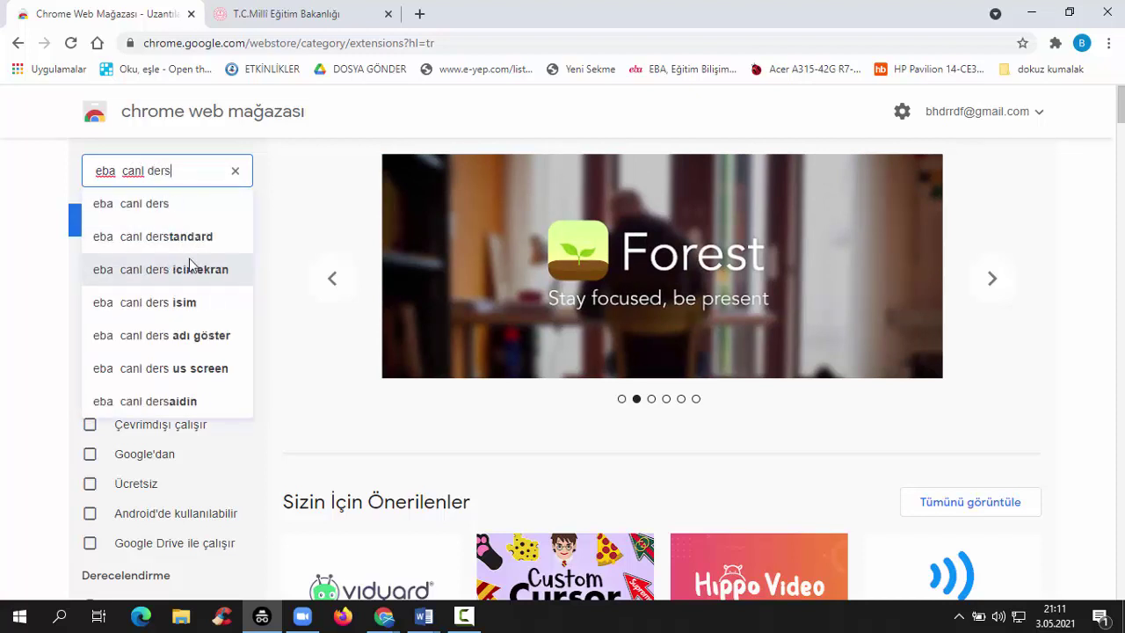
type("e")
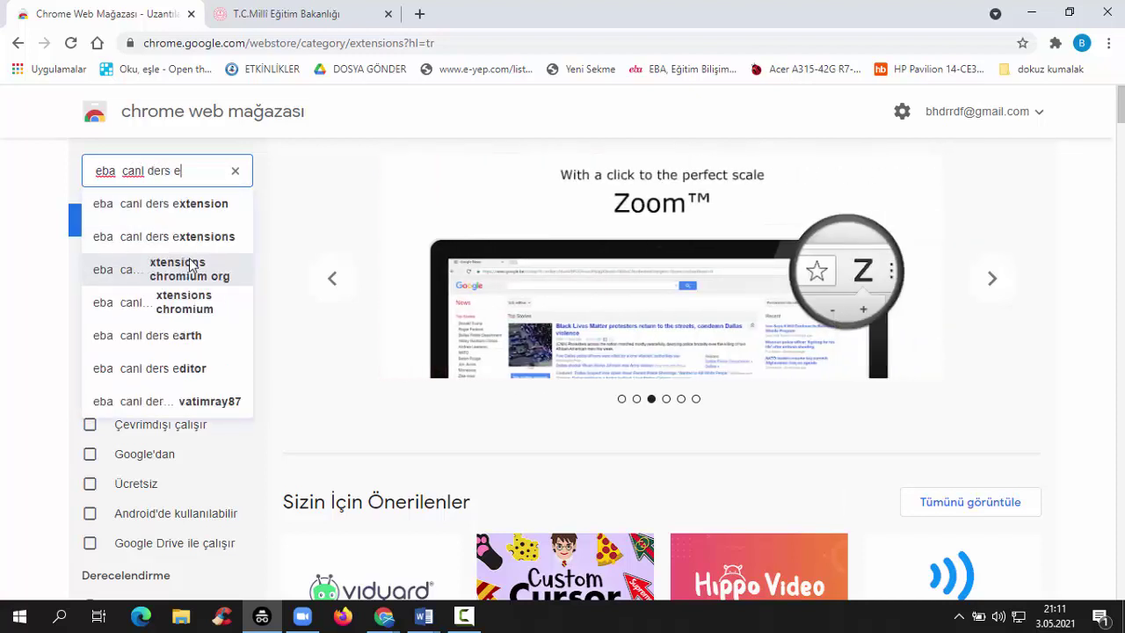
key("BackSpace")
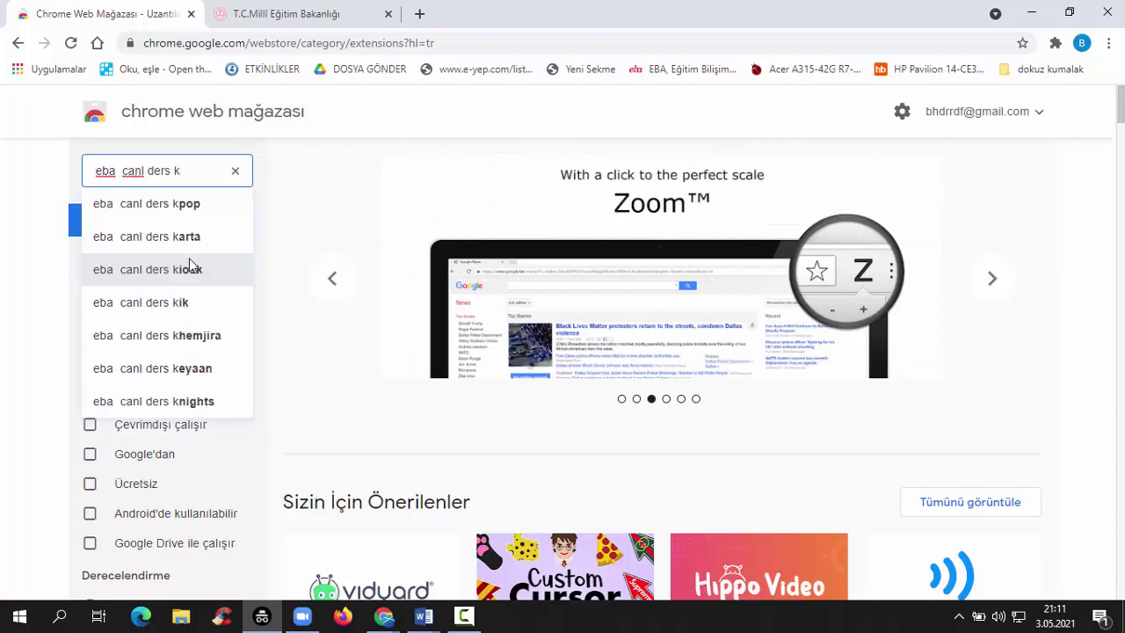
type("k")
key("BackSpace")
left_click(193, 214)
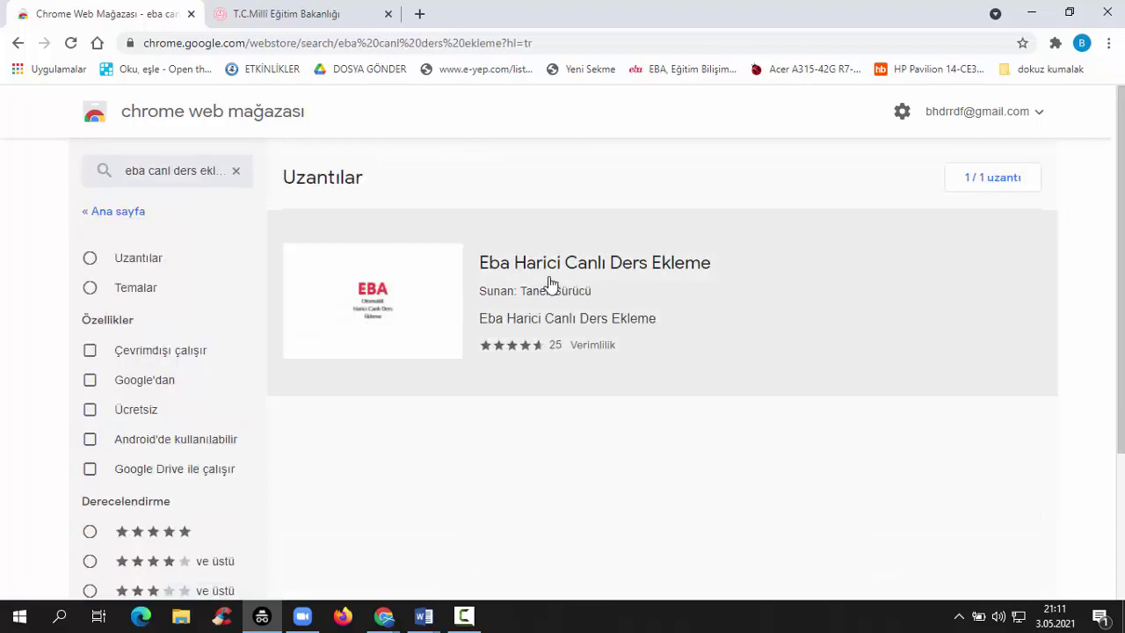
Step: Open the Eba Harici Canlı Ders Ekleme listing and add the extension to the browser
left_click(394, 290)
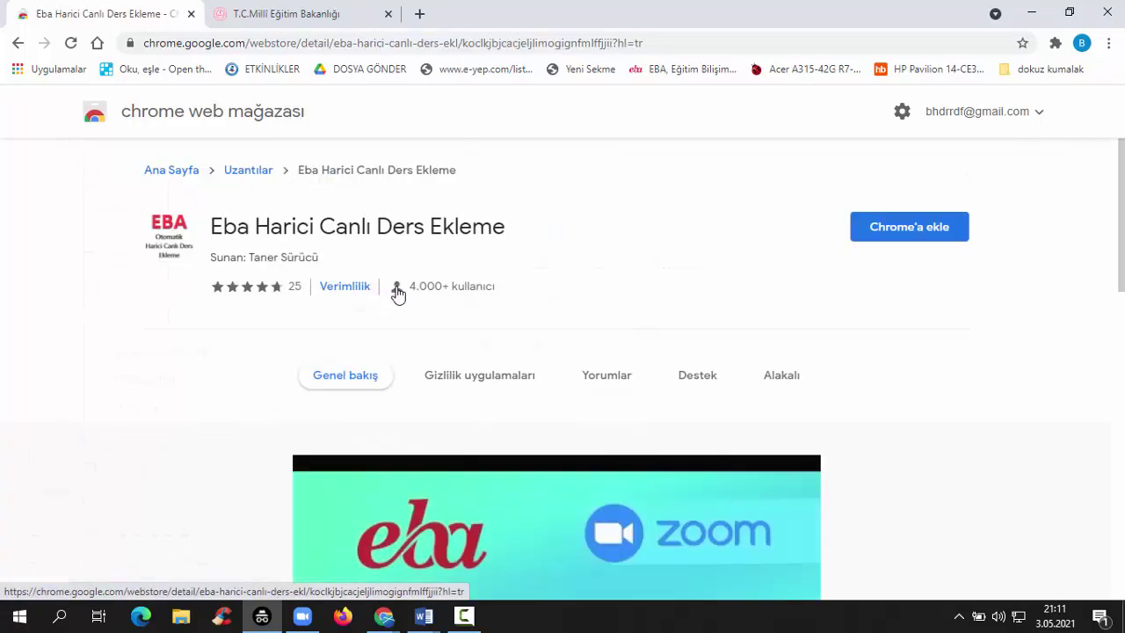
left_click(910, 233)
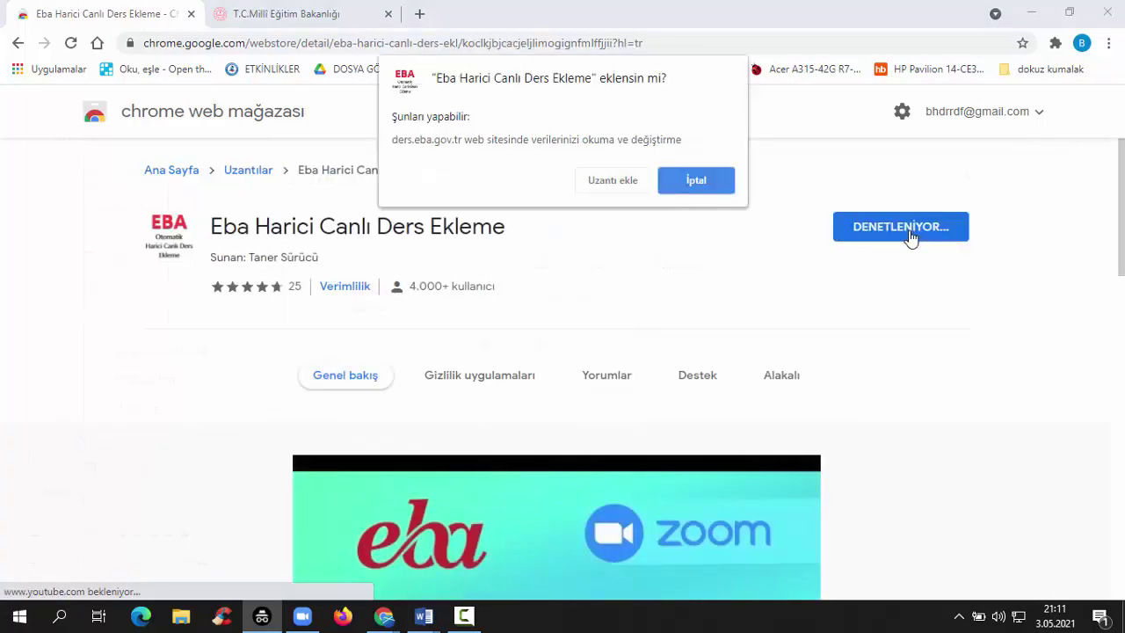
left_click(610, 187)
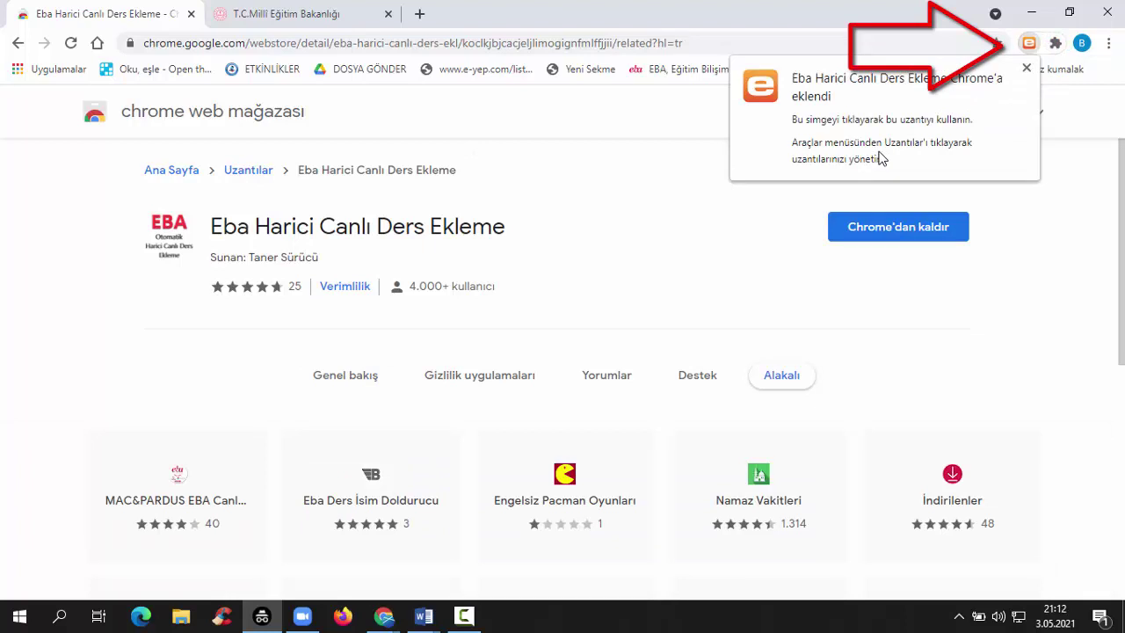
left_click(1026, 68)
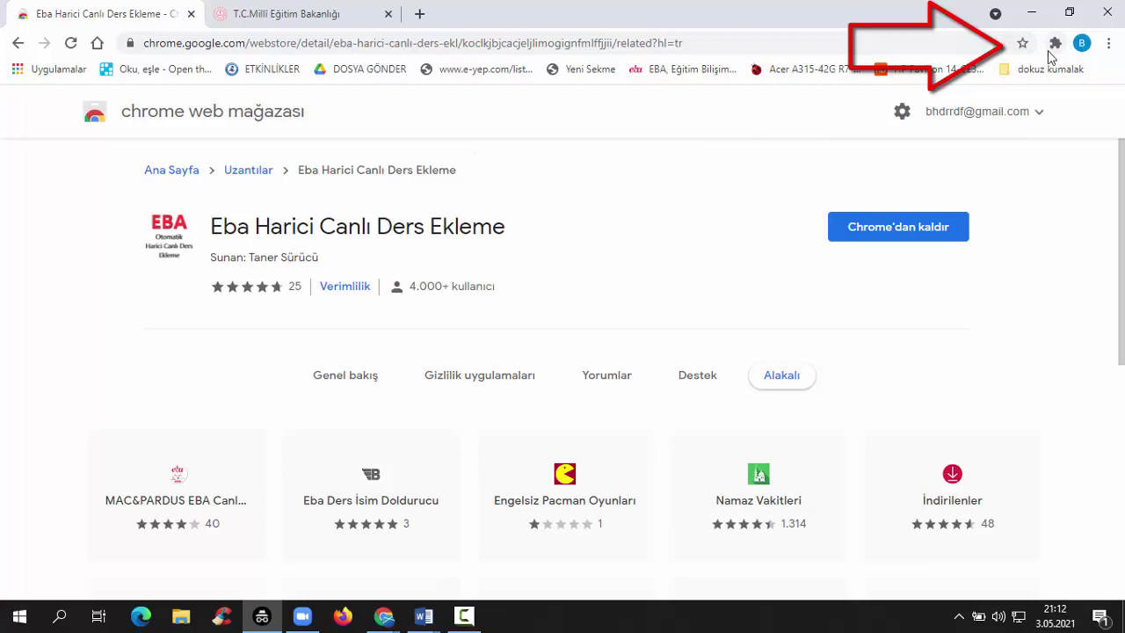
Step: Pin the Eba Harici Canlı Ders Ekleme extension so it stays within reach in the browser
left_click(1058, 50)
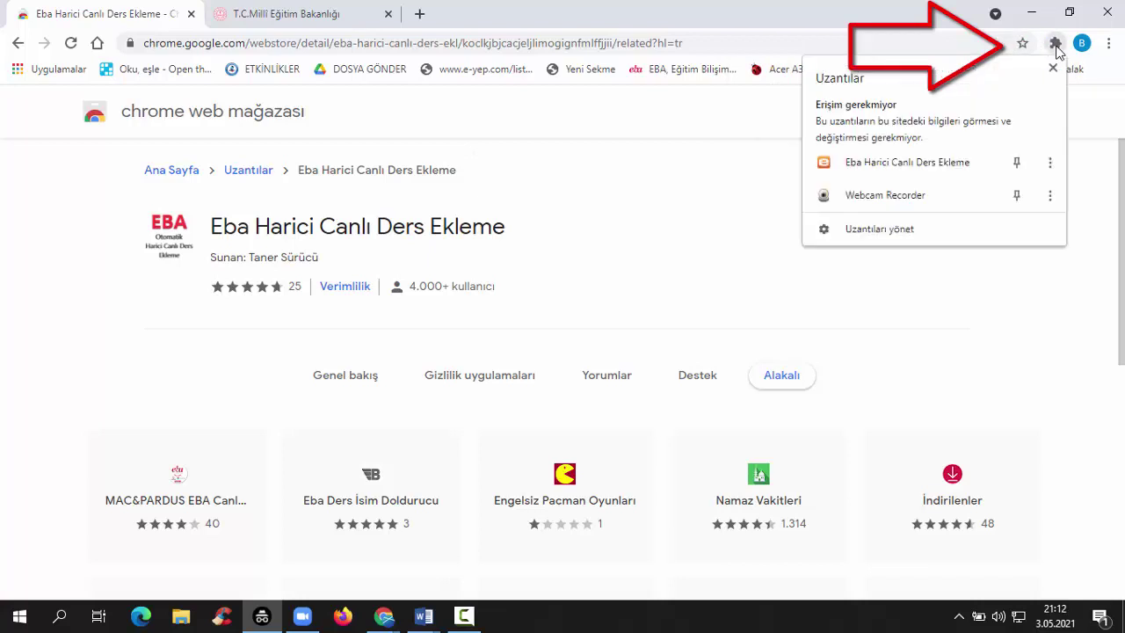
left_click(1017, 167)
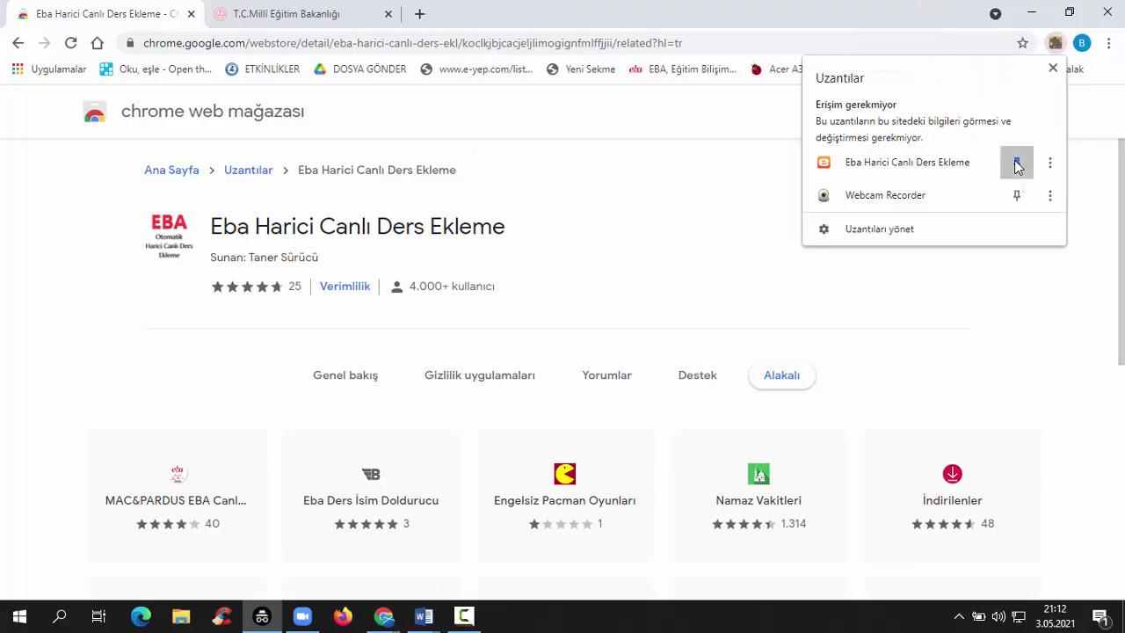
left_click(907, 8)
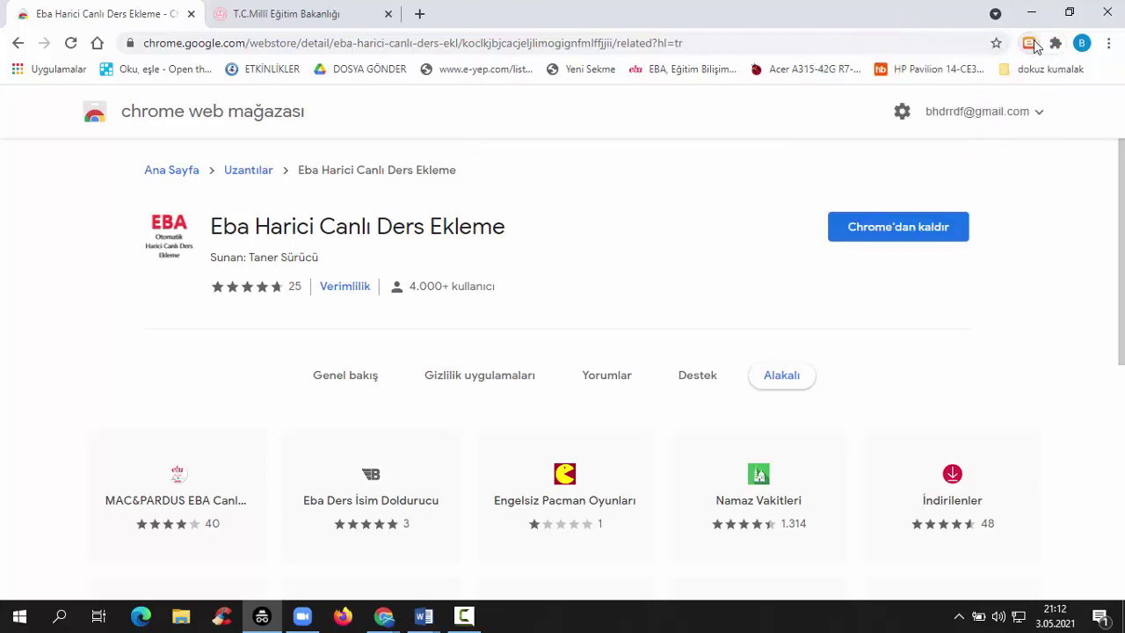
Step: Open EBA from the T.C. Millî Eğitim Bakanlığı portal and start a new external live lesson in Canlı Dersler
left_click(280, 14)
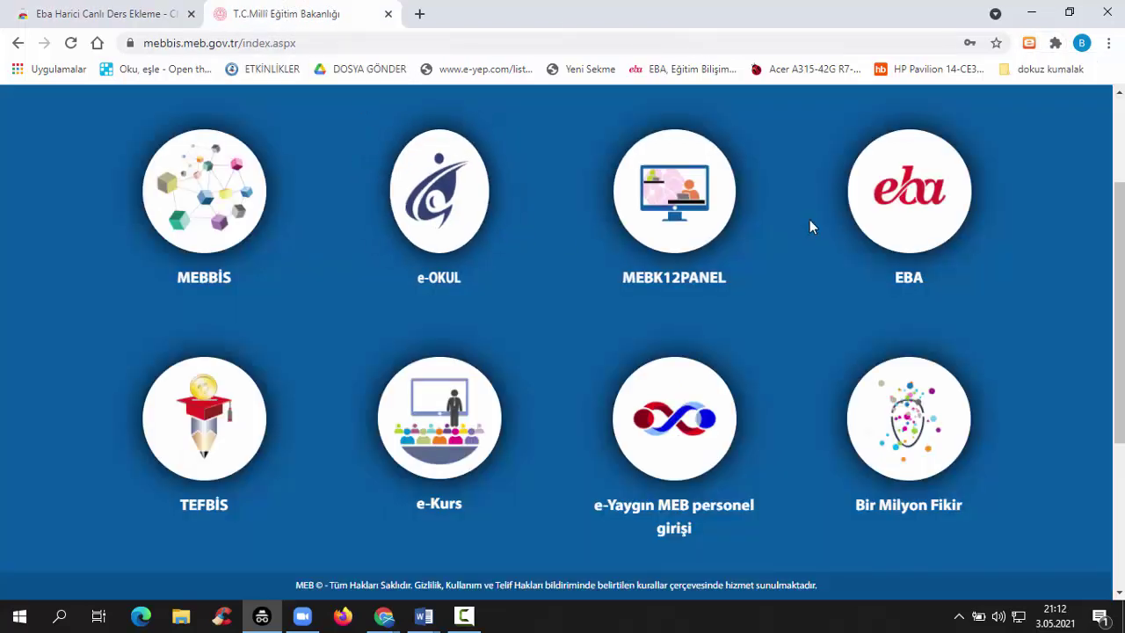
left_click(913, 201)
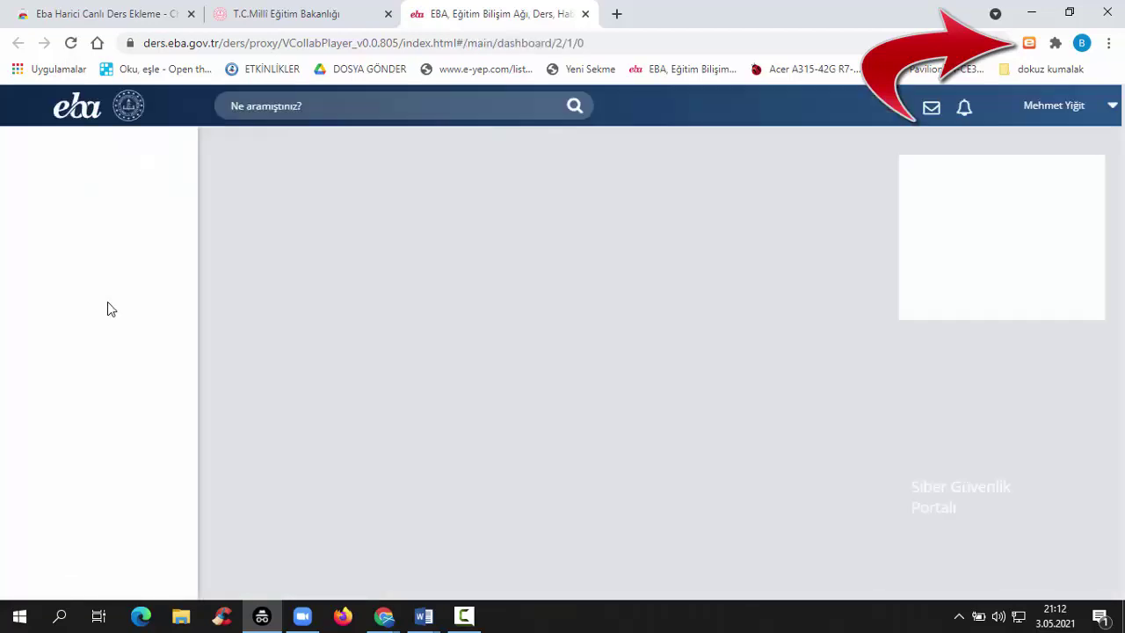
scroll(108, 306, "down", 1)
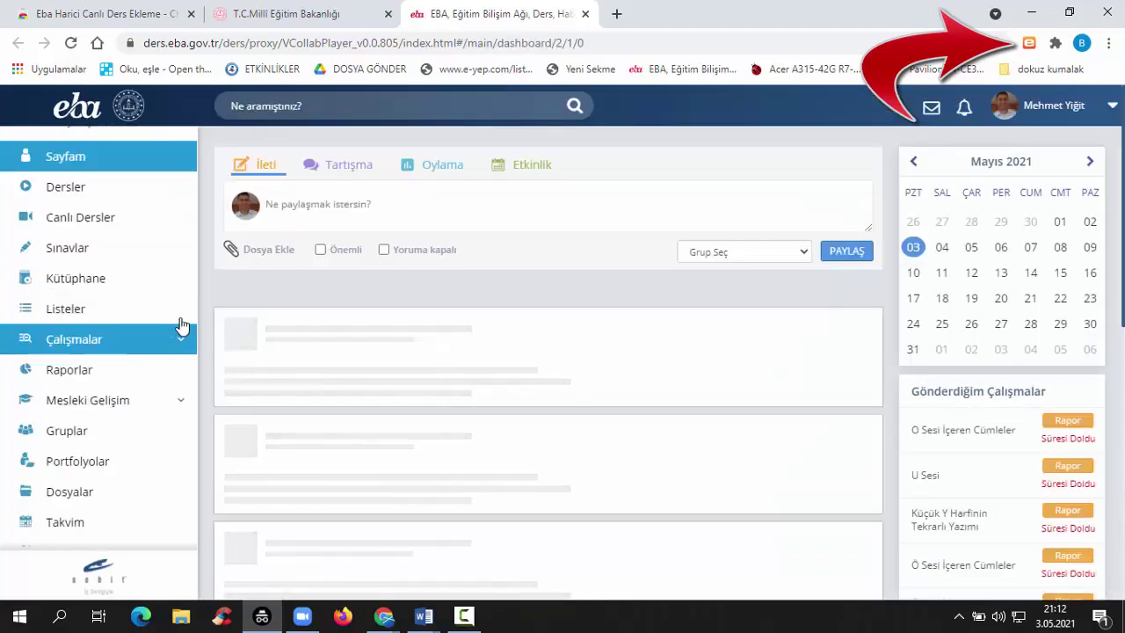
left_click(118, 218)
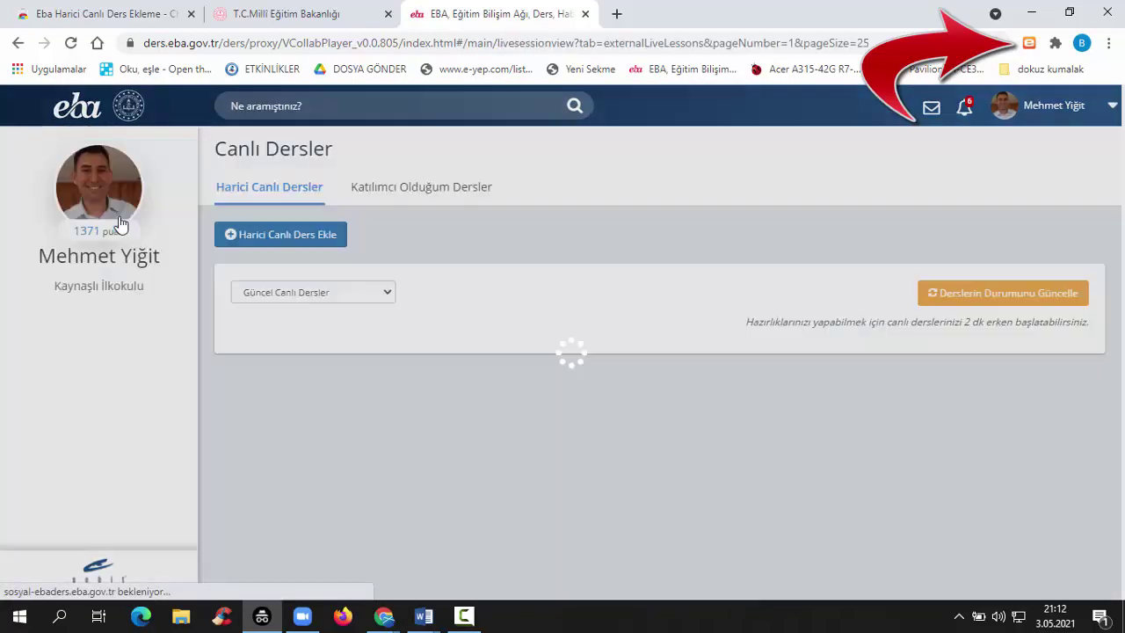
left_click(294, 447)
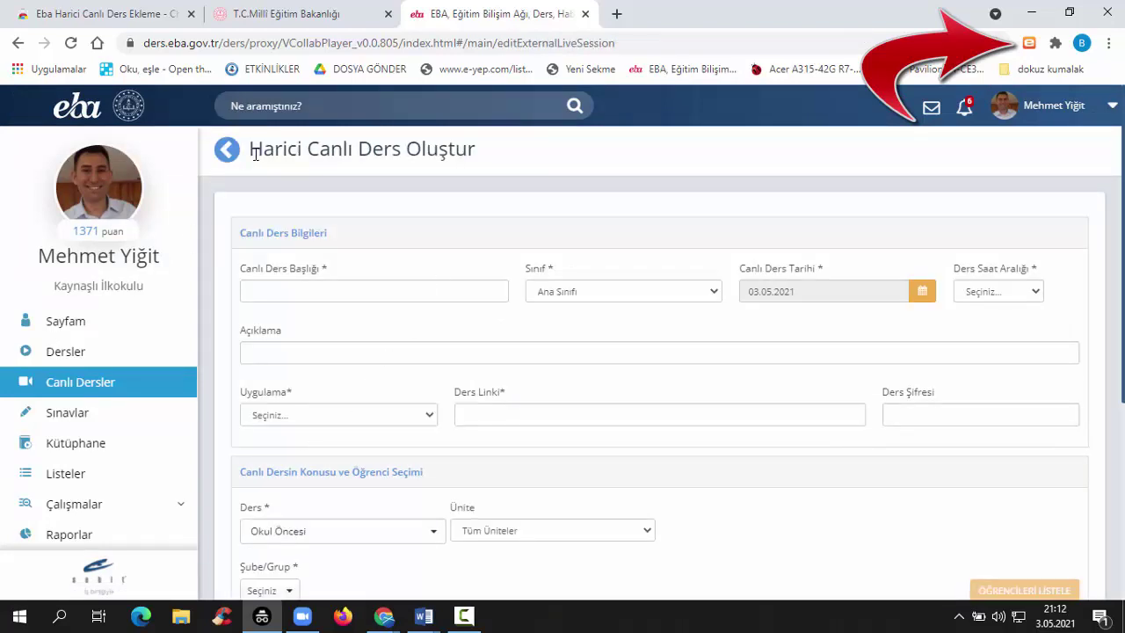
left_click_drag(249, 150, 478, 150)
left_click(491, 160)
Step: Run 1-Bilgileri Al from the Eba Harici Canlı Ders Ekleme extension to retrieve the lesson information, and acknowledge the message
left_click(1030, 44)
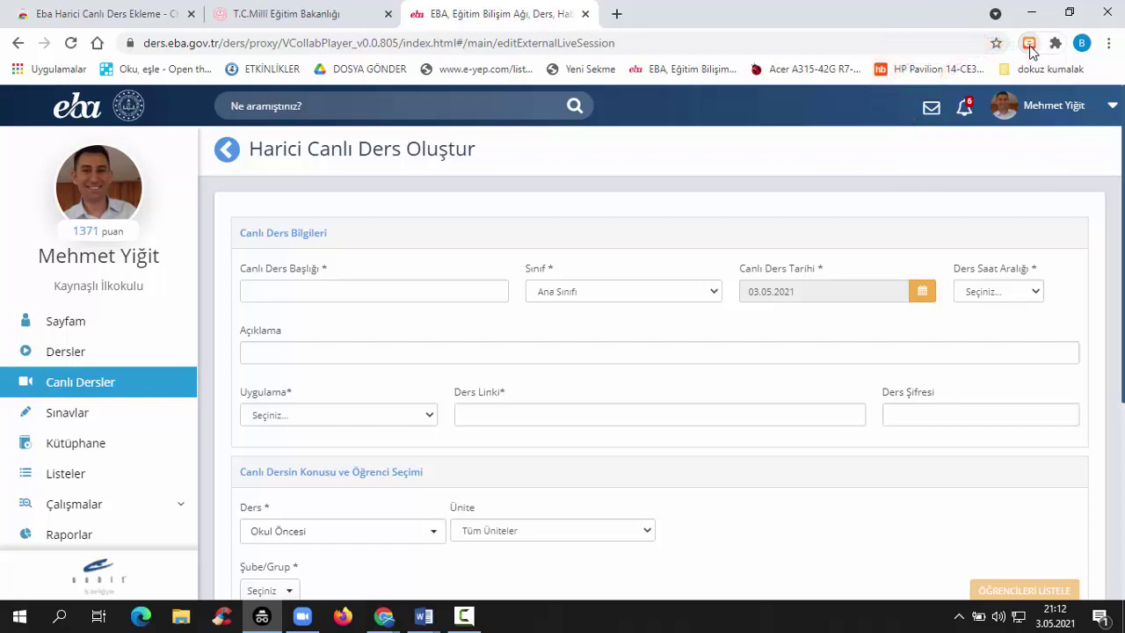
left_click(1030, 48)
left_click(1030, 46)
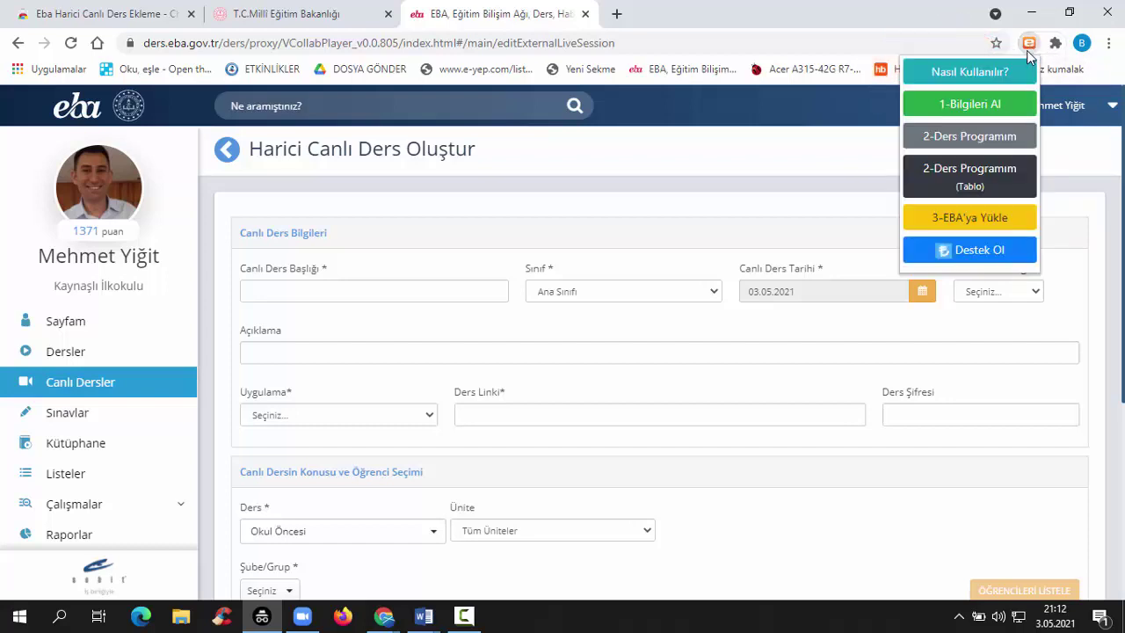
left_click(977, 105)
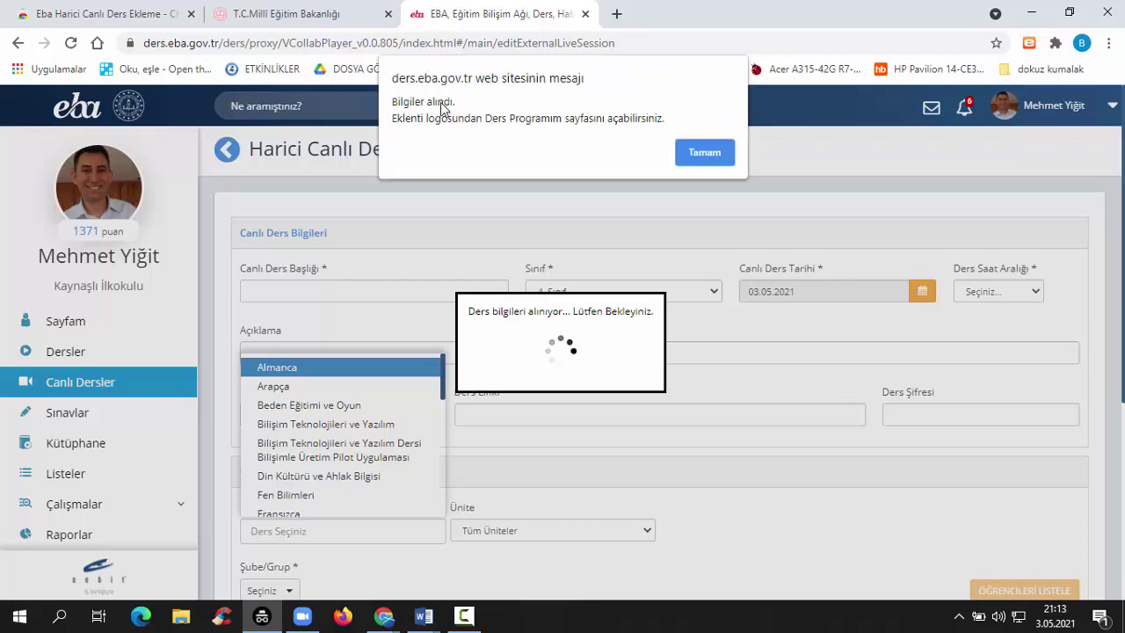
left_click(682, 153)
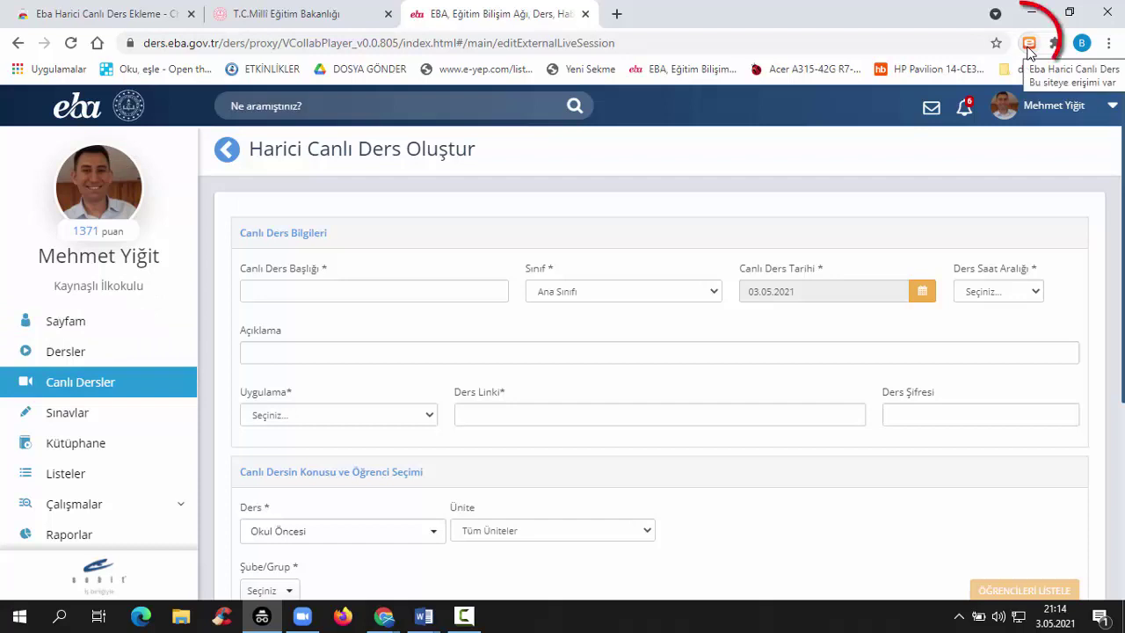
Step: Open the extension's plain 2-Ders Programım page and select the teacher's name as Öğretmen
left_click(1028, 44)
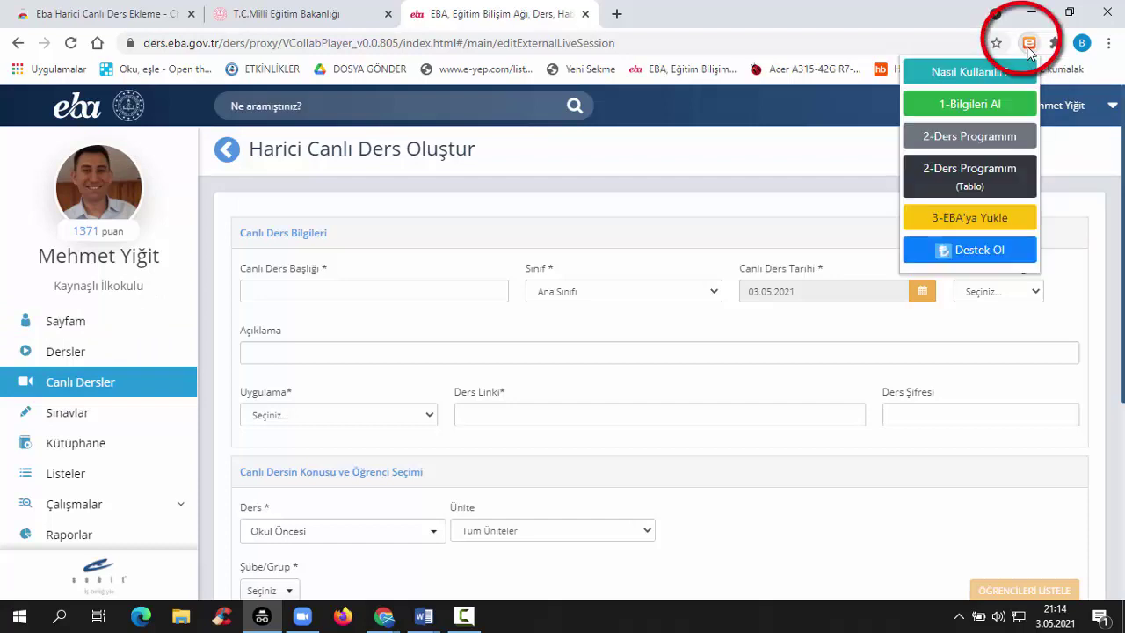
left_click(956, 145)
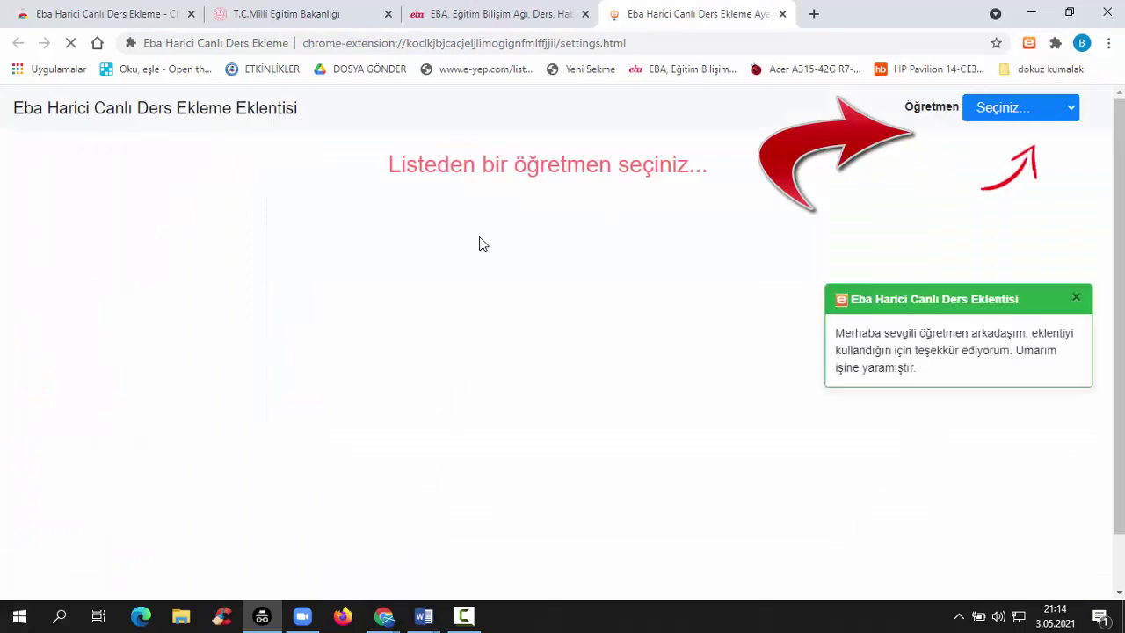
left_click(1019, 108)
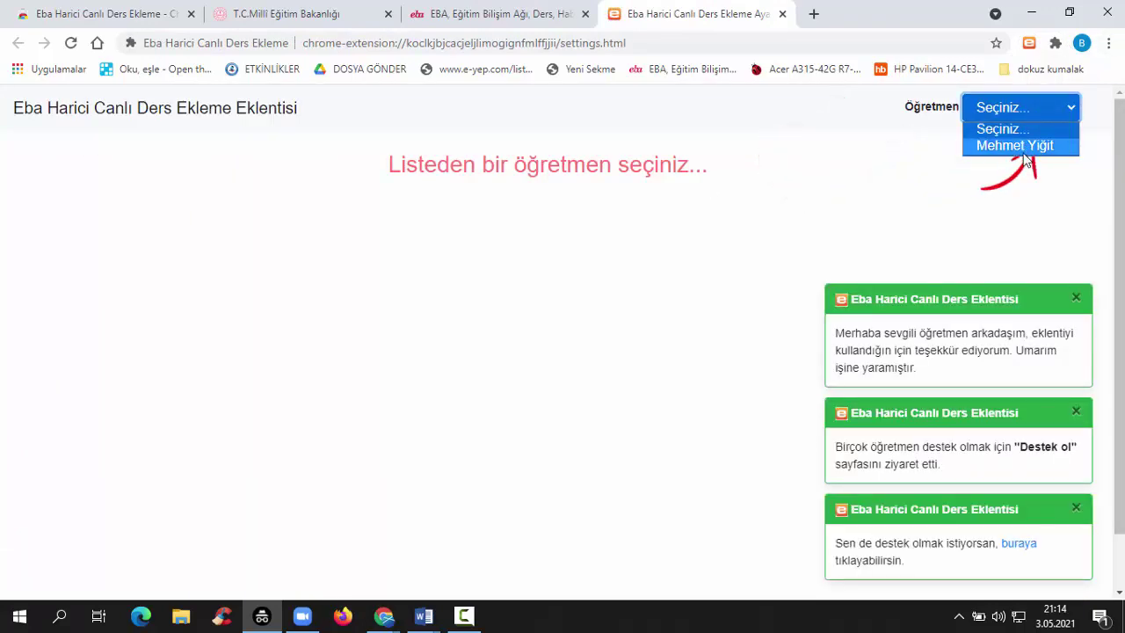
left_click(1018, 146)
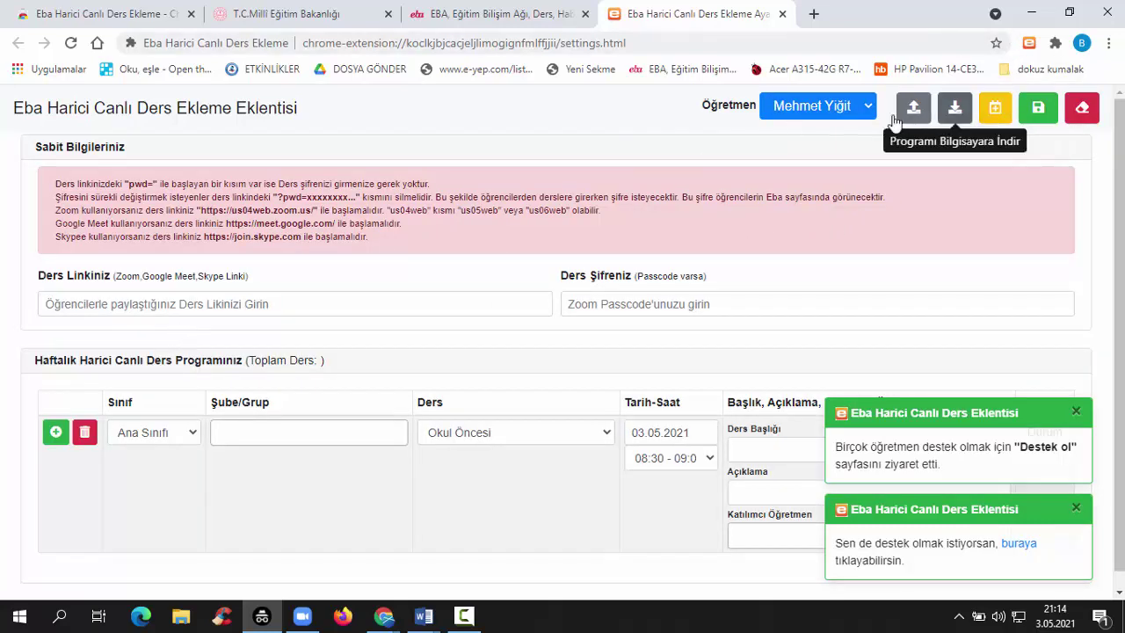
Step: Switch to Zoom, show the recurring meeting's invitation, copy its join link, and close the Zoom window
left_click(186, 309)
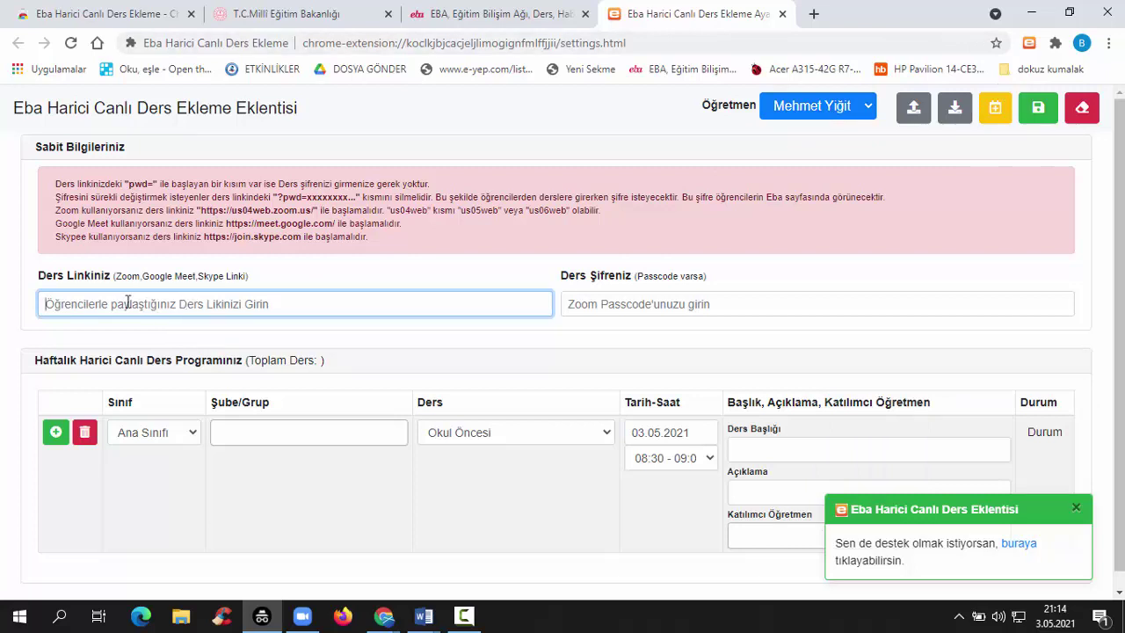
left_click(1122, 624)
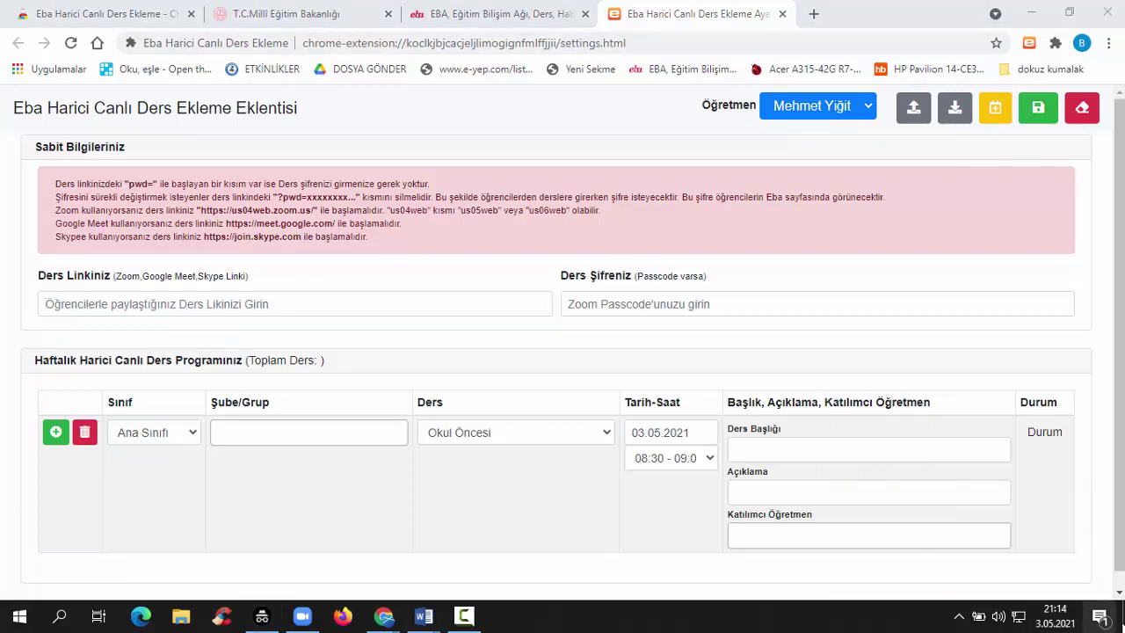
left_click(1122, 620)
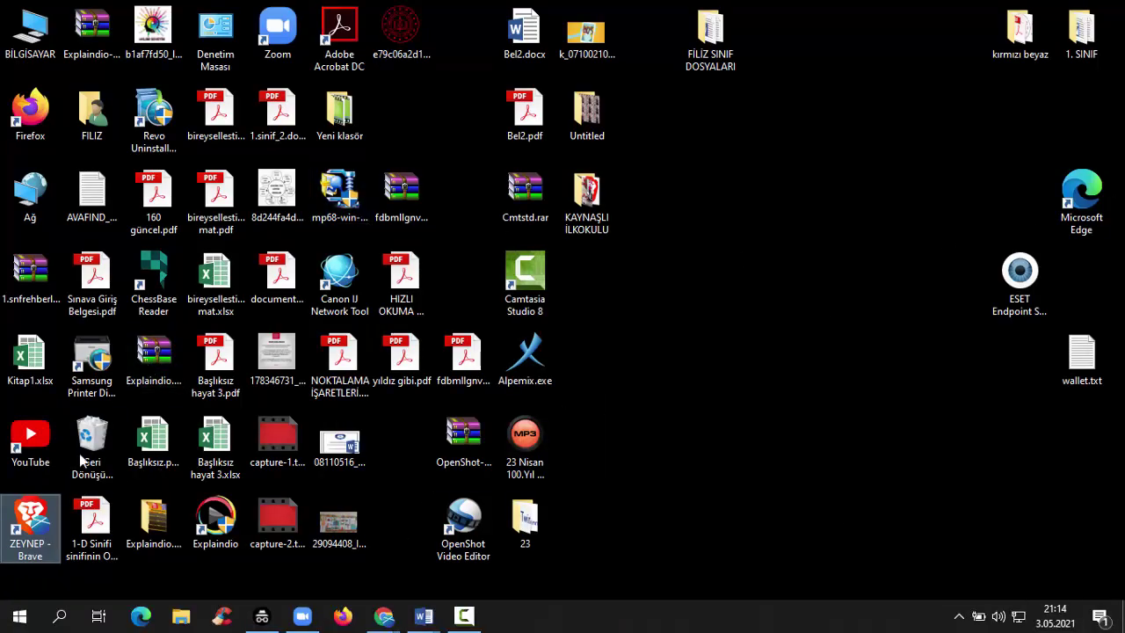
left_click(303, 615)
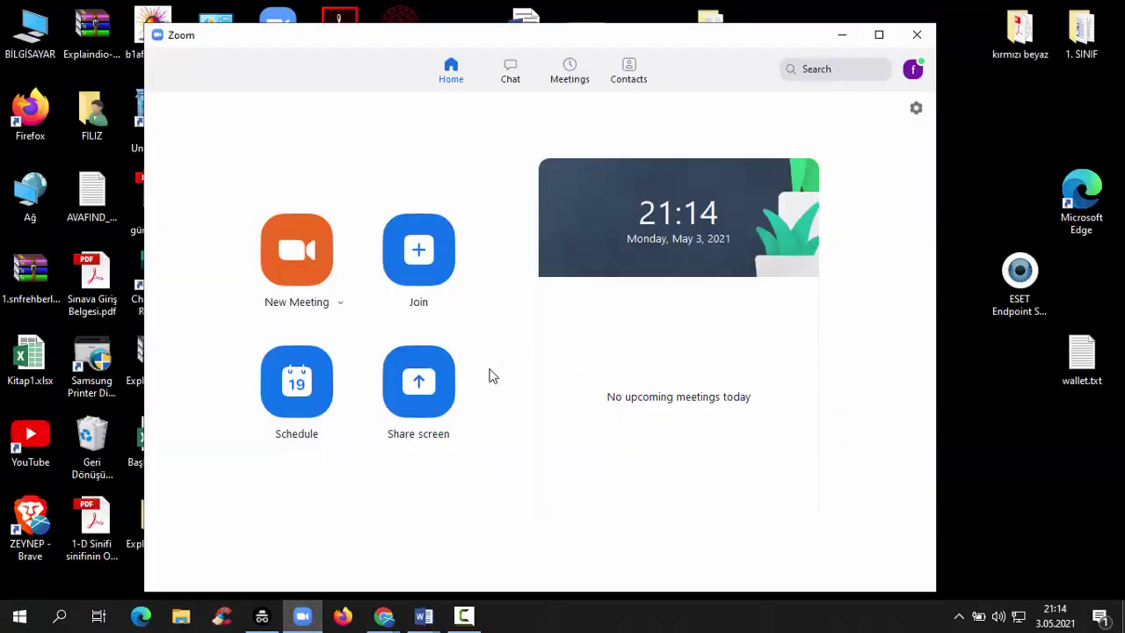
left_click(511, 73)
left_click(570, 72)
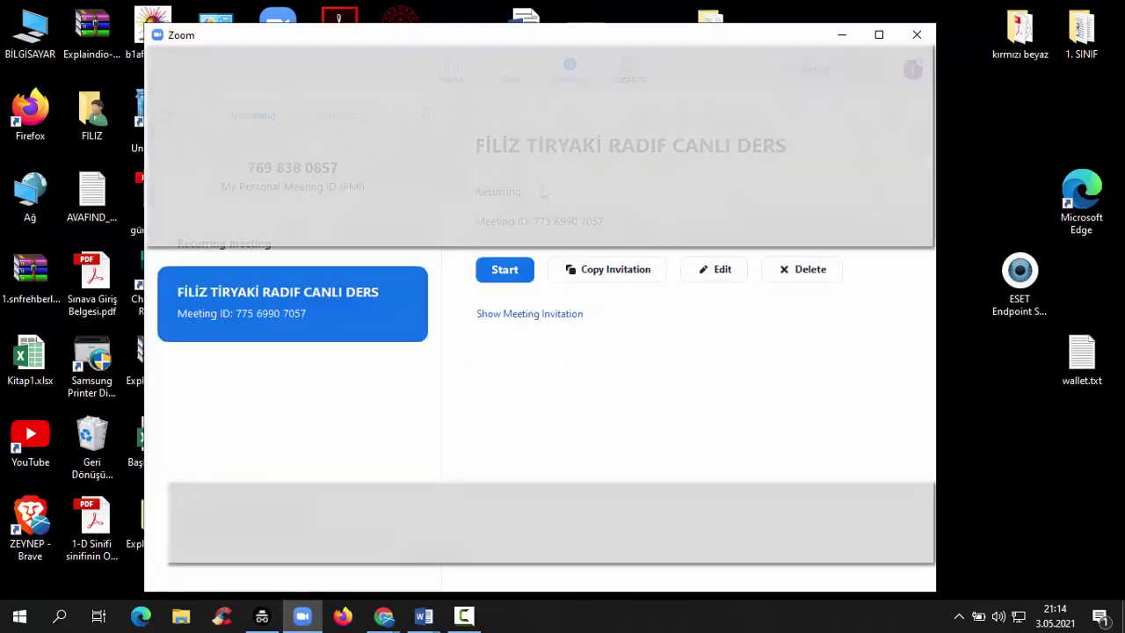
left_click(531, 314)
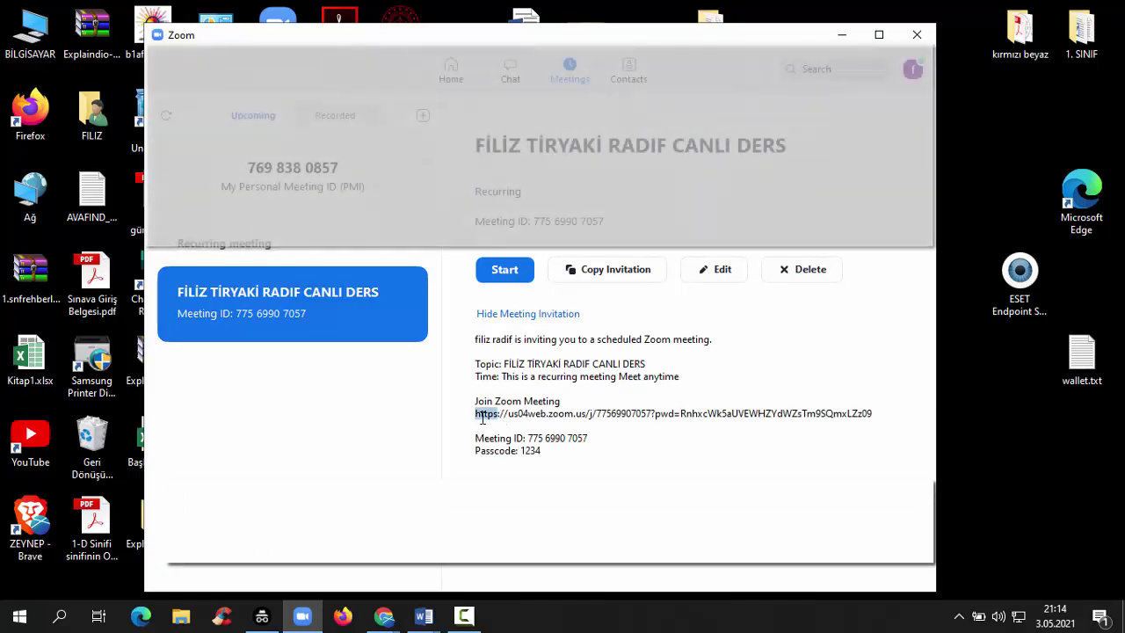
triple_click(481, 421)
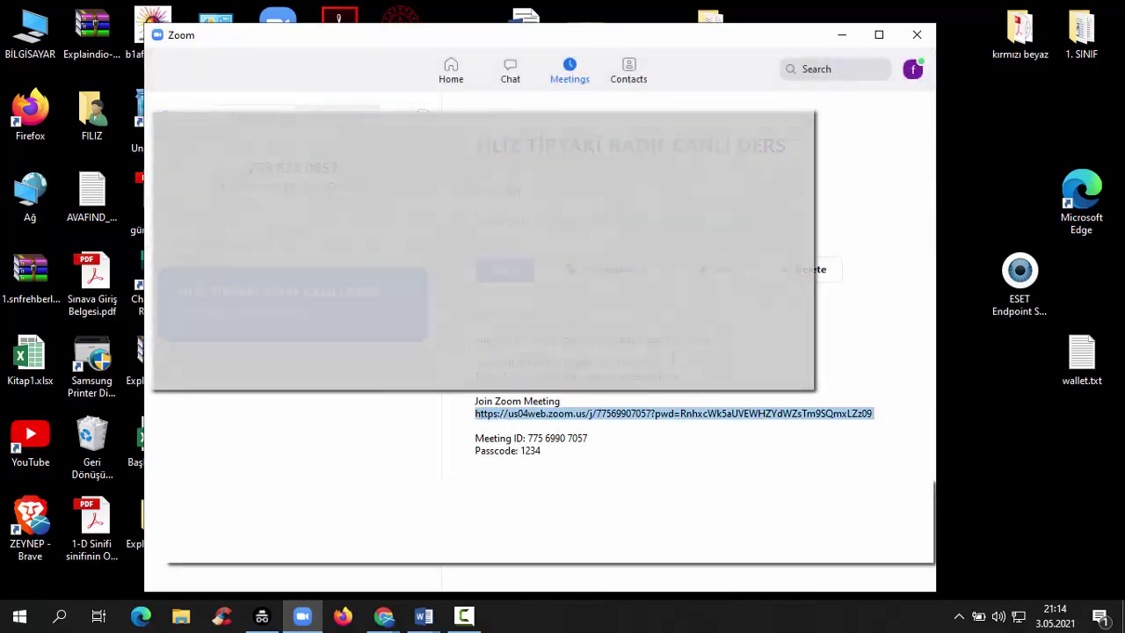
left_click(917, 34)
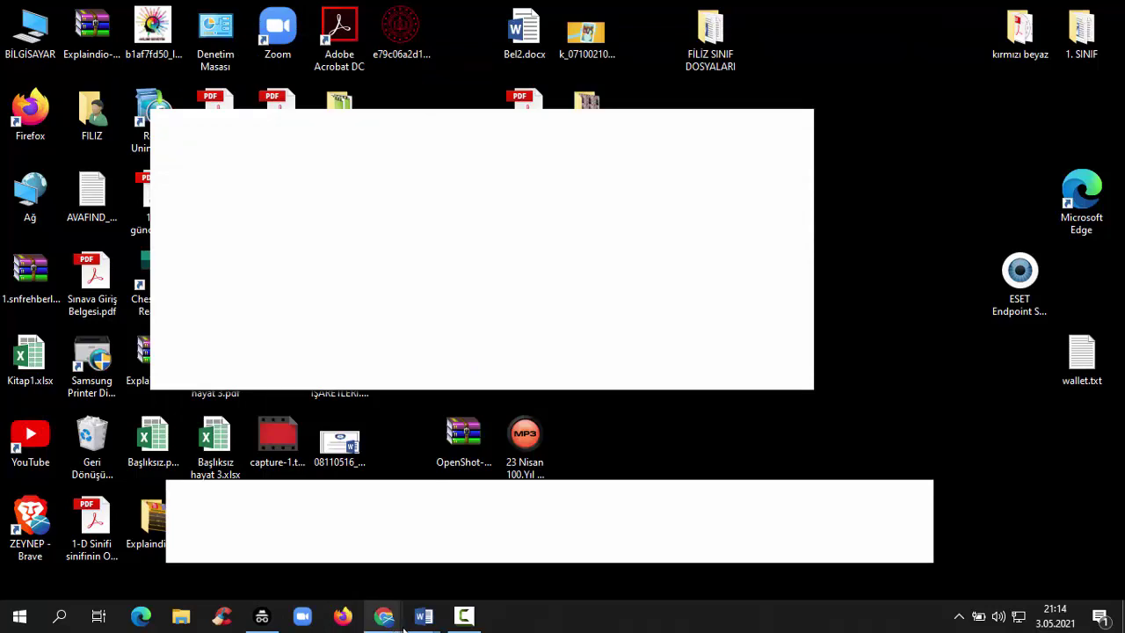
Step: Return to the extension page in Chrome, paste the meeting link with its embedded password into Ders Linkiniz, and activate Ders Şifreniz
mouse_move(387, 617)
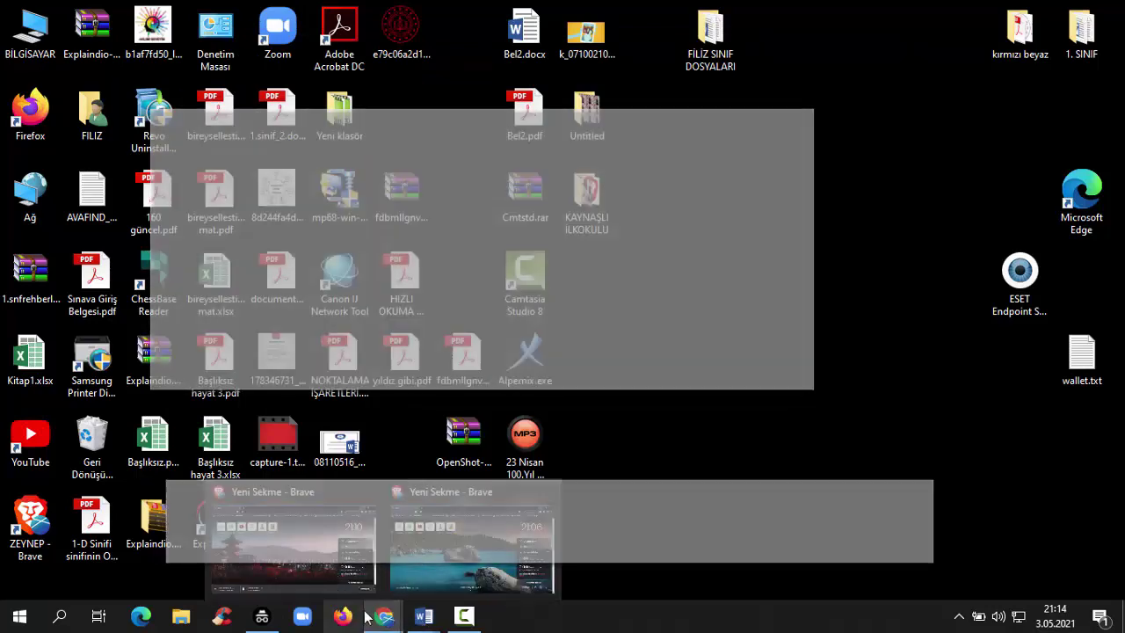
left_click(369, 617)
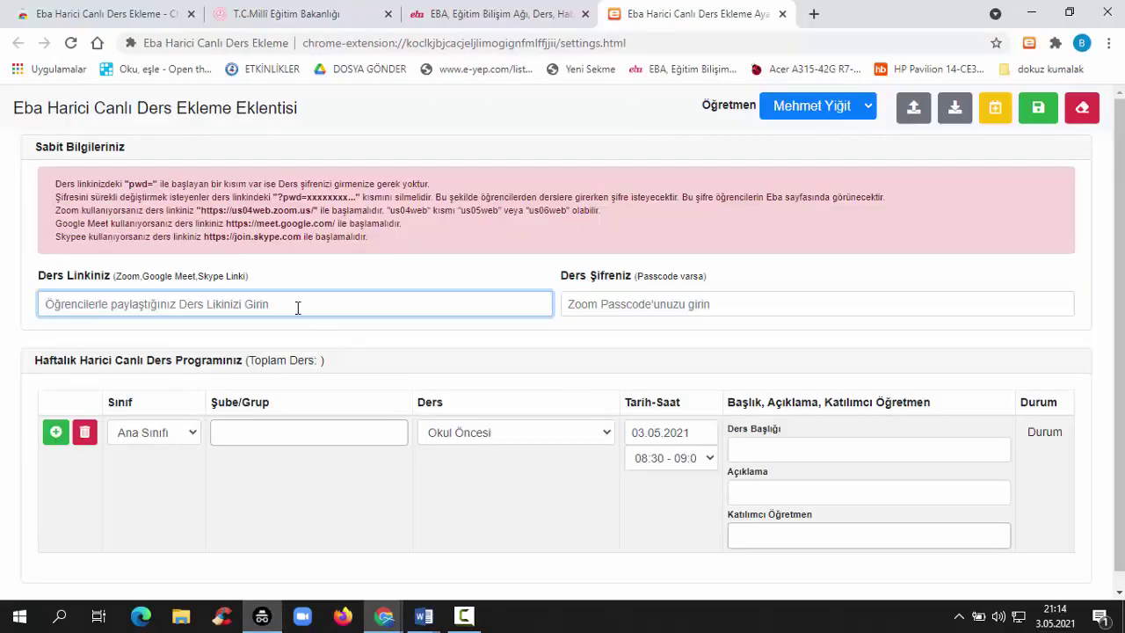
key("ctrl+v")
left_click(692, 299)
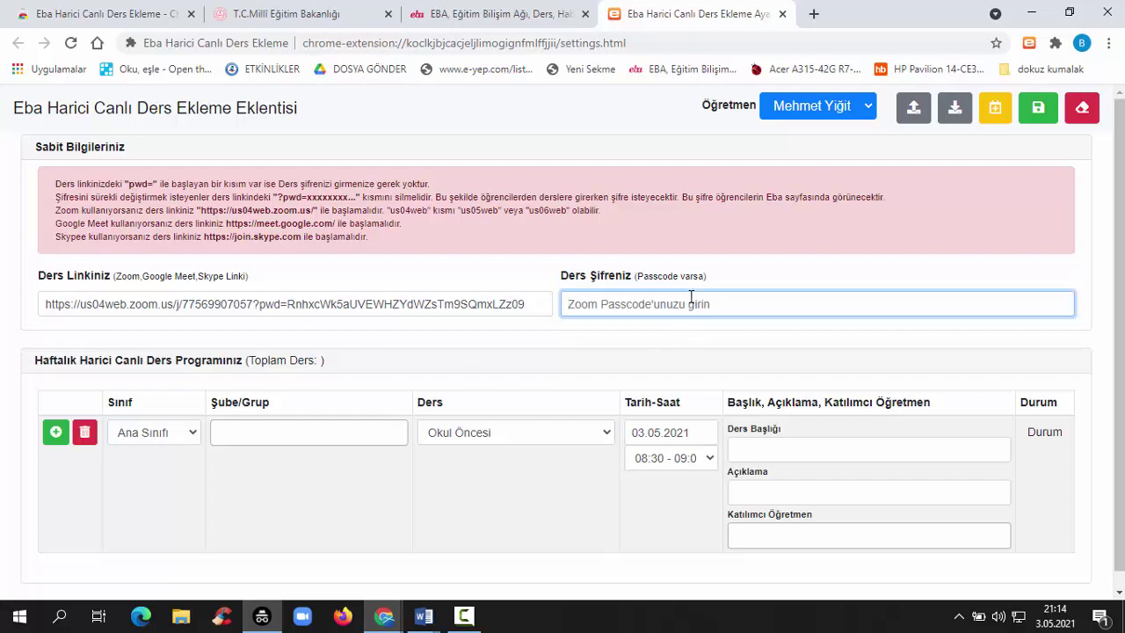
Step: Enter the meeting passcode as Ders Şifreniz
type("1111")
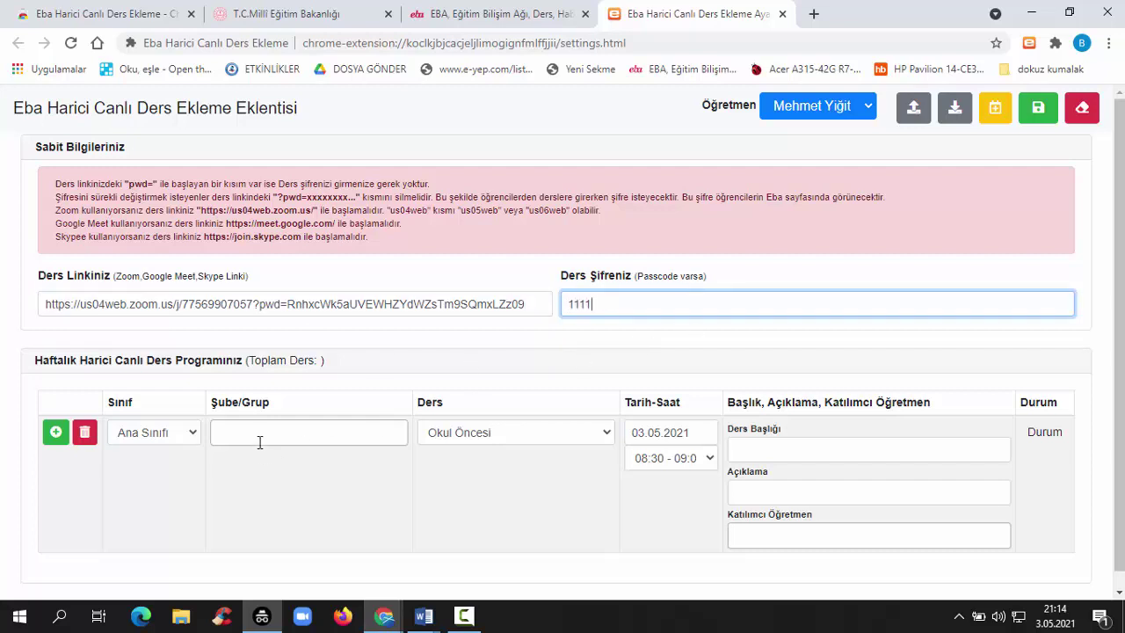
scroll(259, 448, "down", 1)
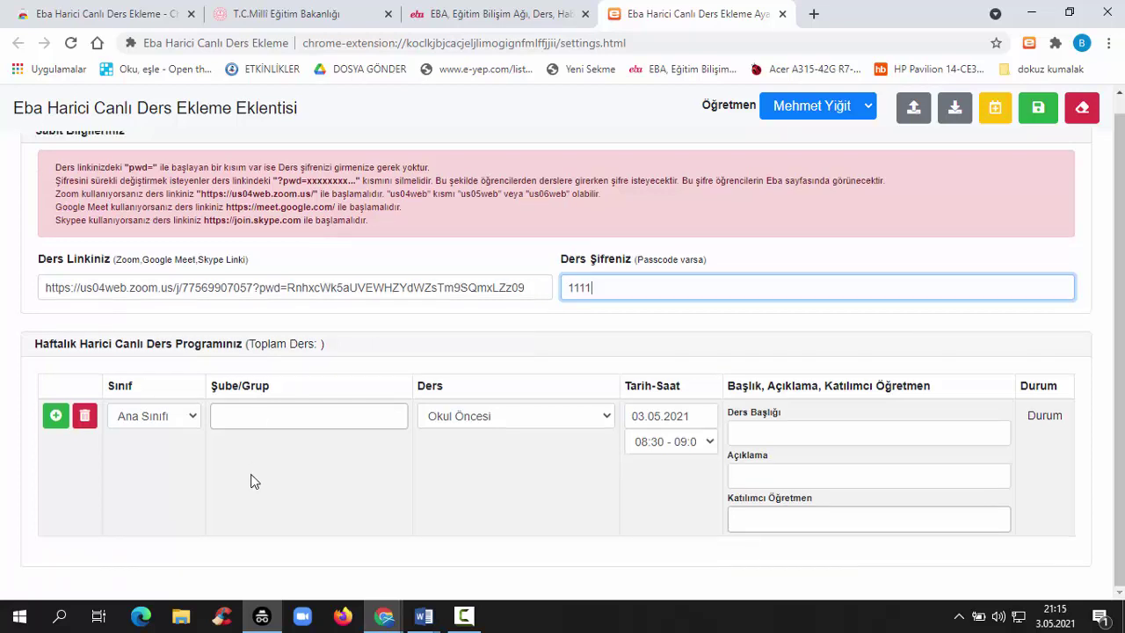
Step: Set the first lesson's Sınıf to 1. Sınıf and open its Şube/Grup choices
left_click(190, 418)
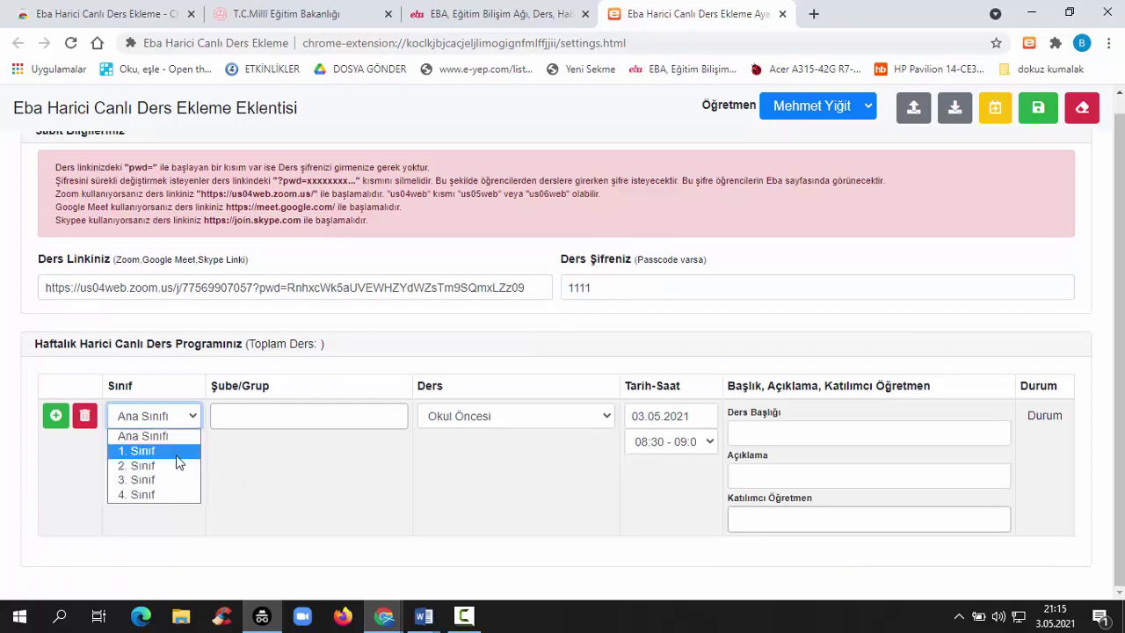
left_click(177, 454)
left_click(224, 426)
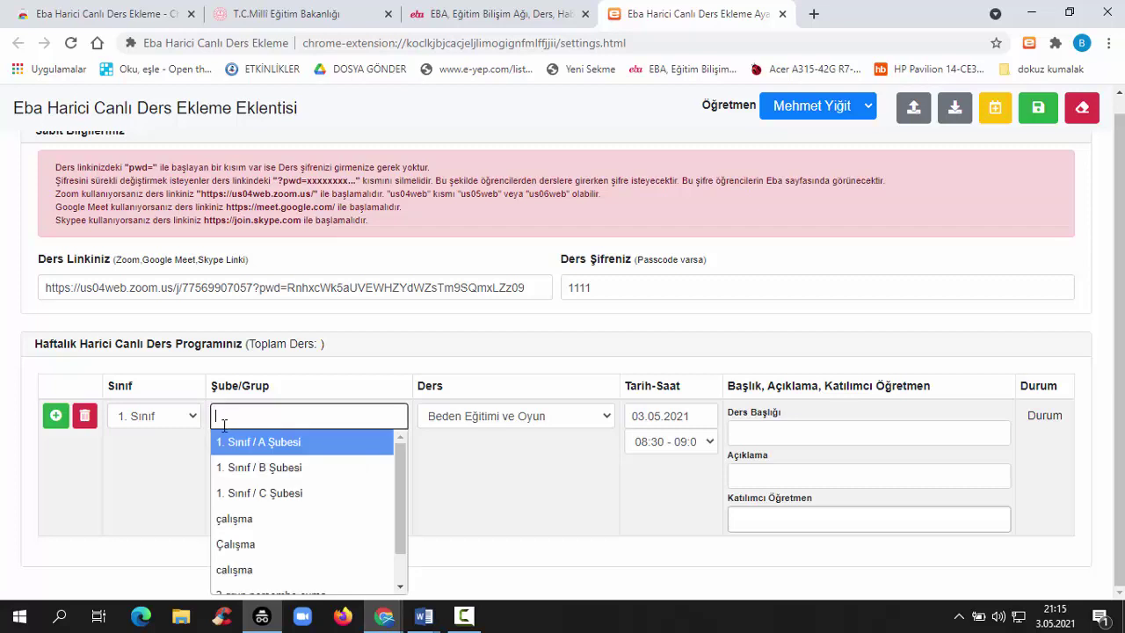
type("türkçe")
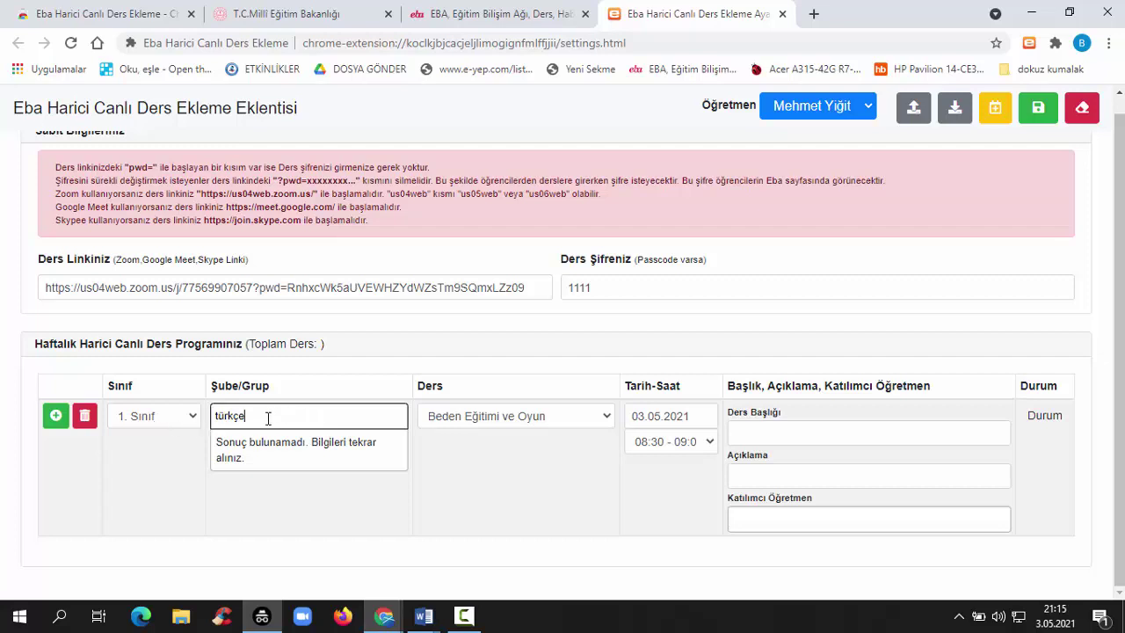
key("BackSpace")
key("BackSpace")
key("BackSpace")
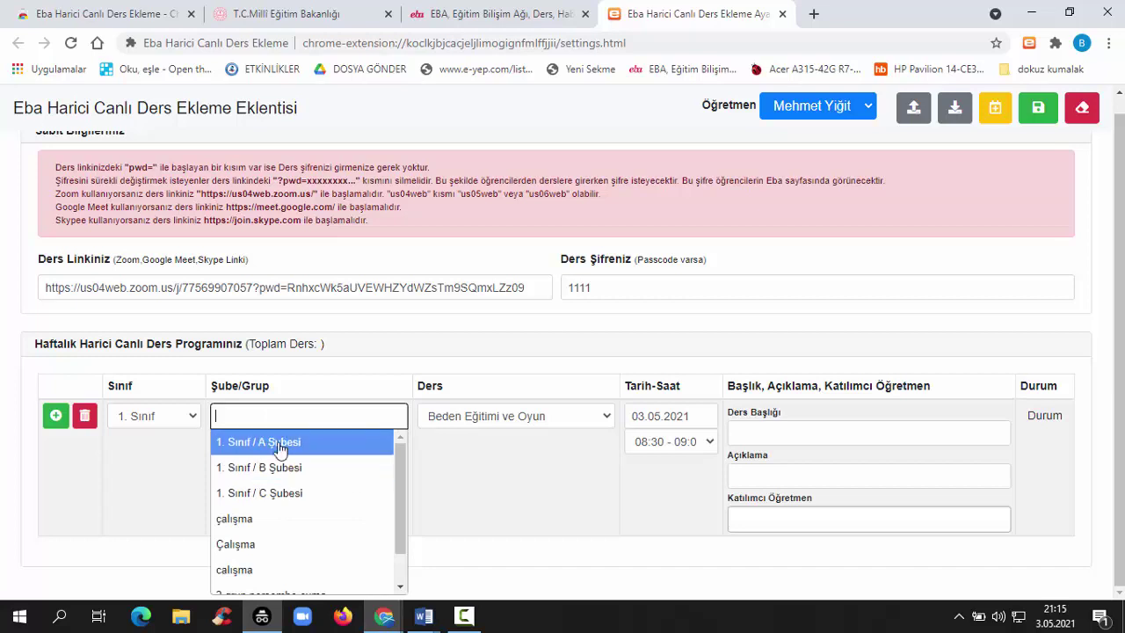
Step: Assign 1. Sınıf / A Şubesi to the first lesson and choose Türkçe as its Ders
left_click(280, 444)
left_click(531, 427)
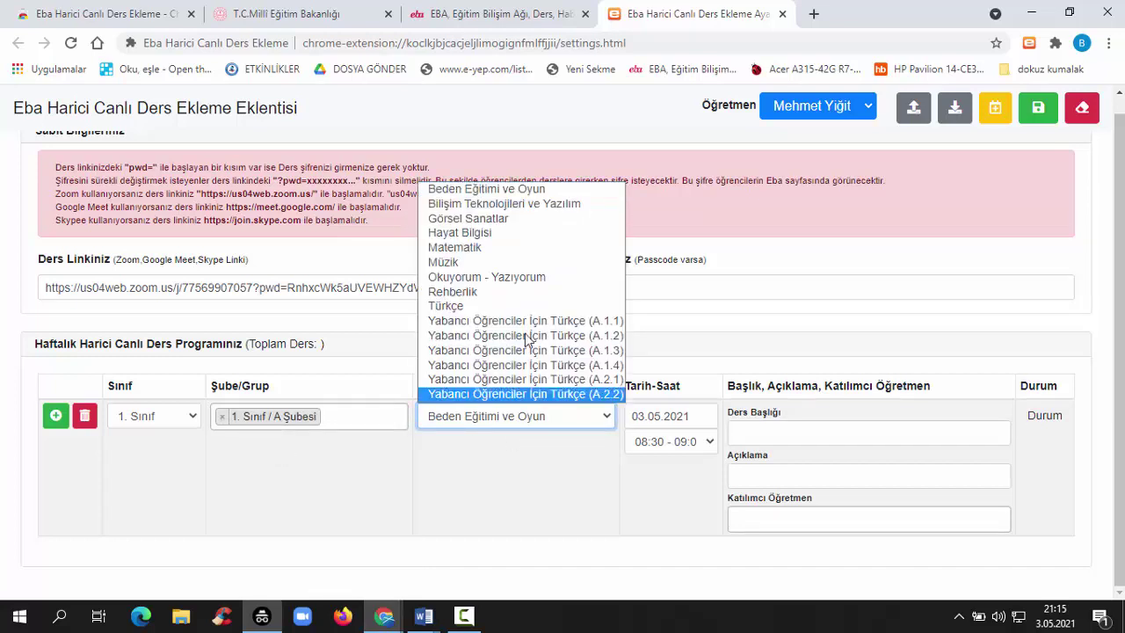
left_click(510, 304)
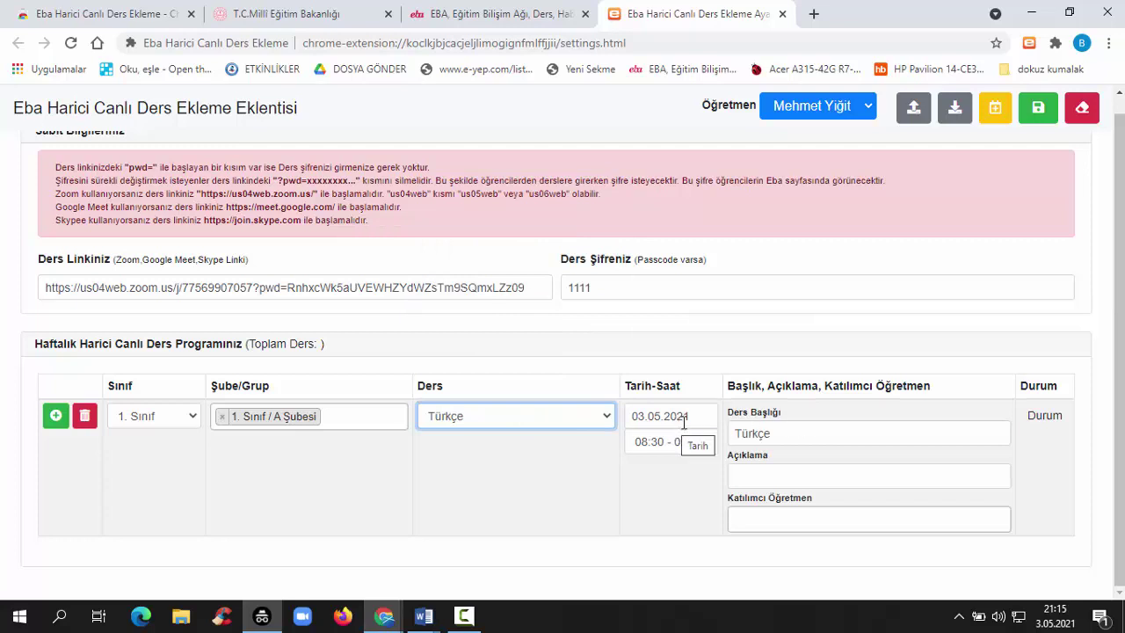
Step: Schedule the first Türkçe lesson for 04.05.2021 in the 09:10 - 09:40 time slot
left_click(684, 423)
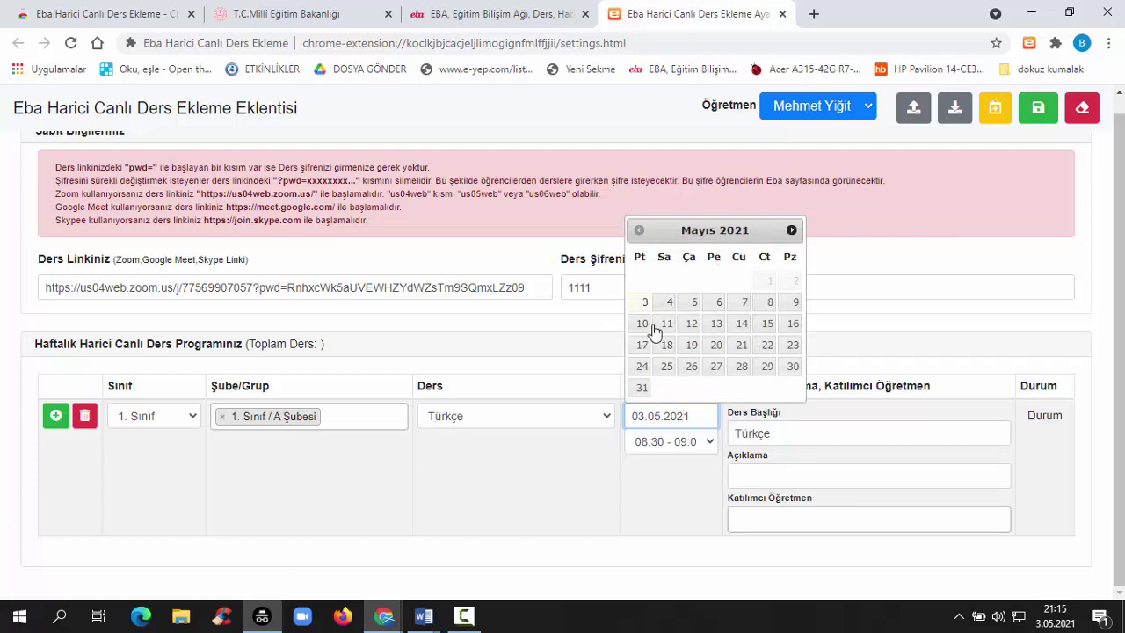
left_click(668, 442)
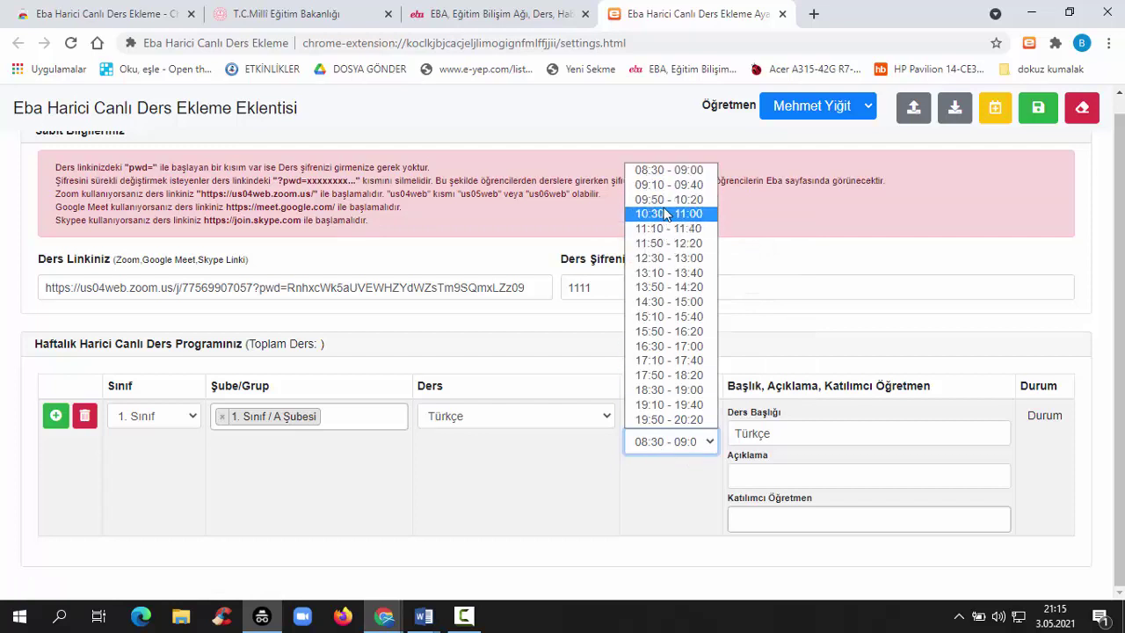
left_click(669, 185)
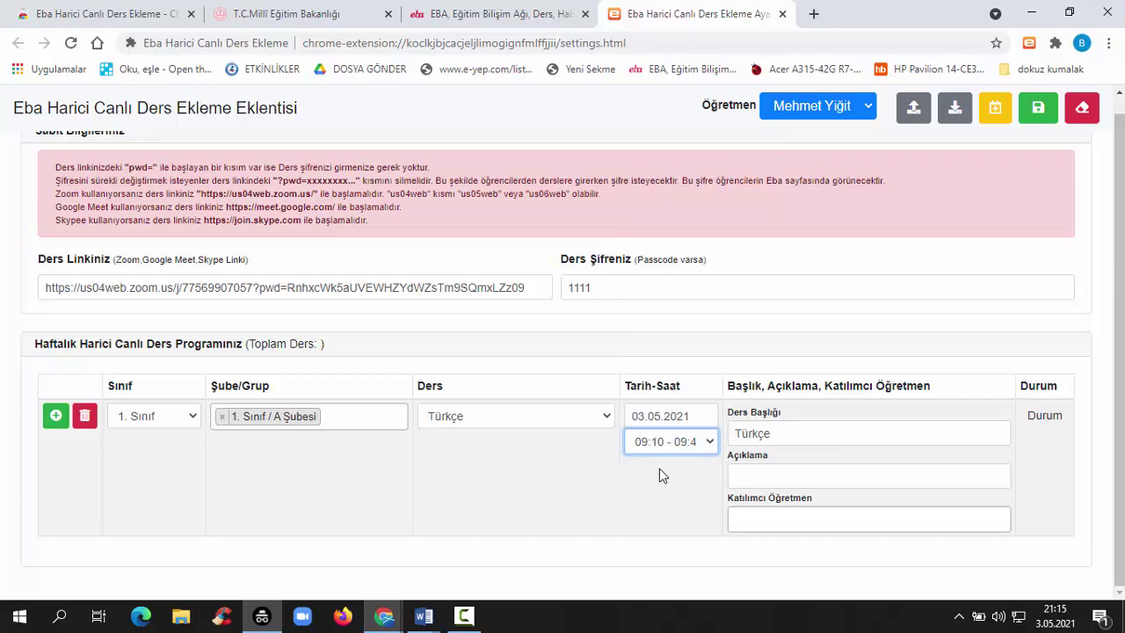
left_click(664, 416)
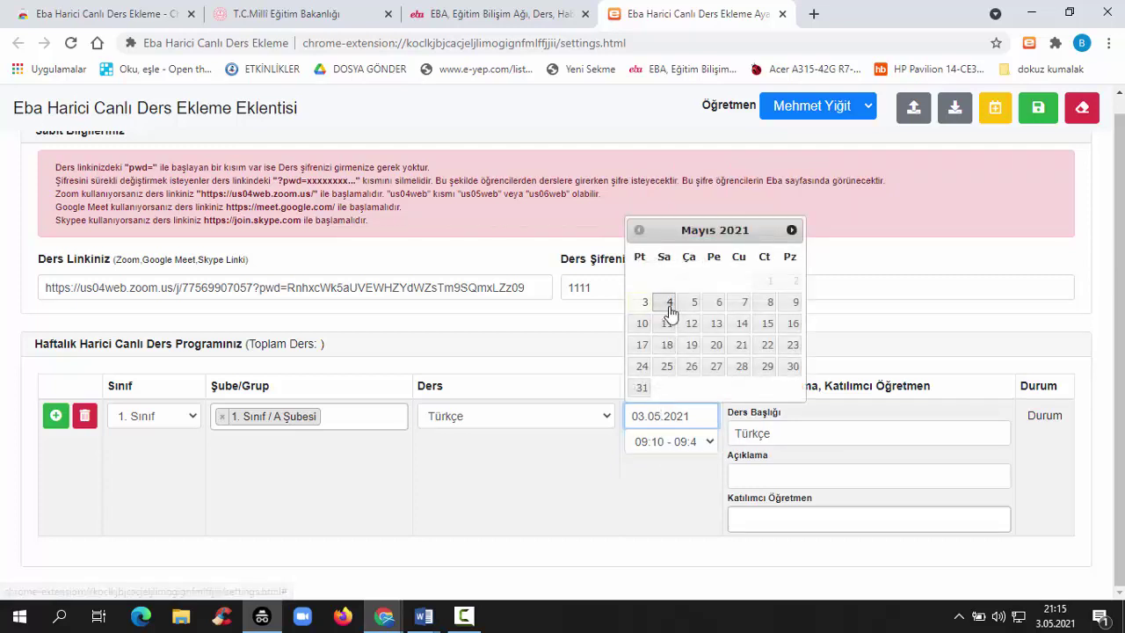
left_click(669, 304)
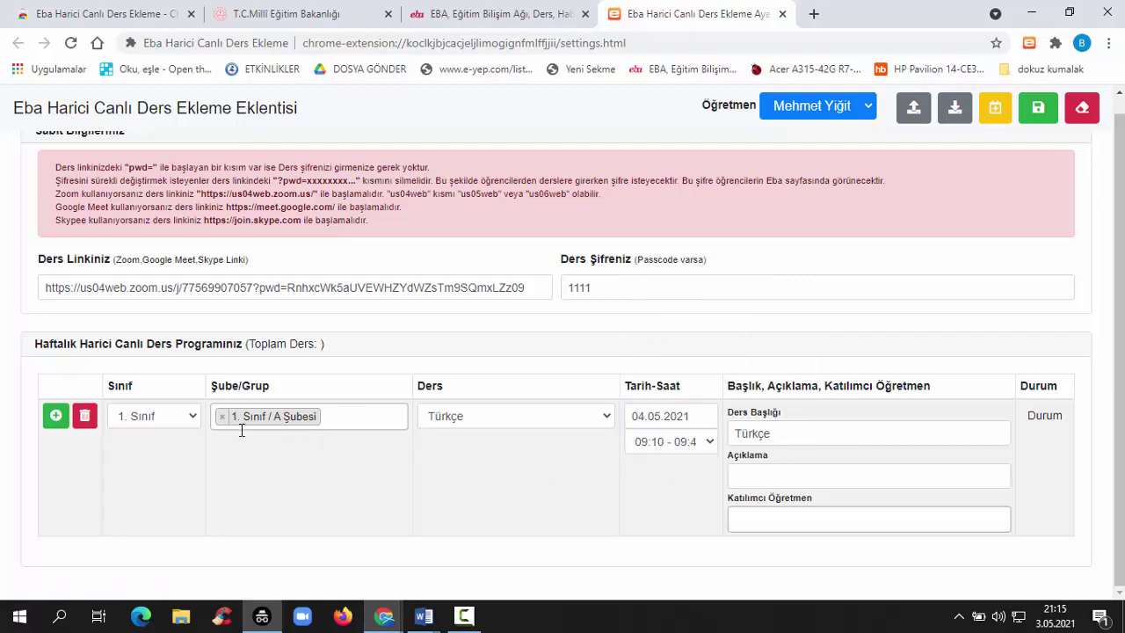
Step: Look at the first lesson's Katılımcı Öğretmen choices and its Açıklama and Ders Başlığı fields
left_click(792, 521)
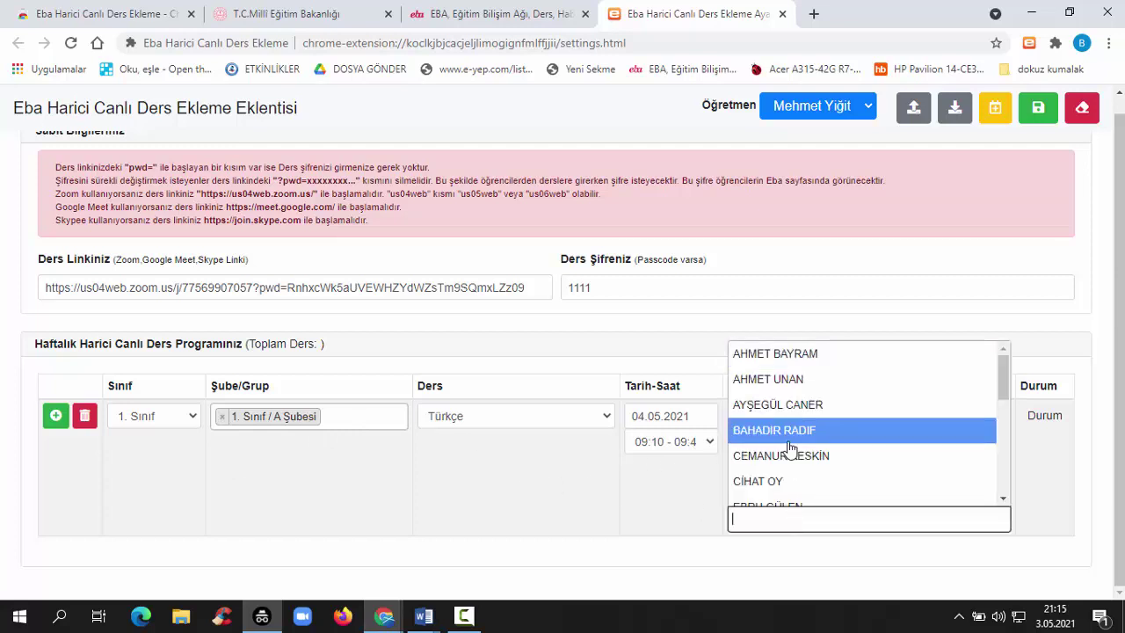
left_click(692, 528)
left_click(774, 475)
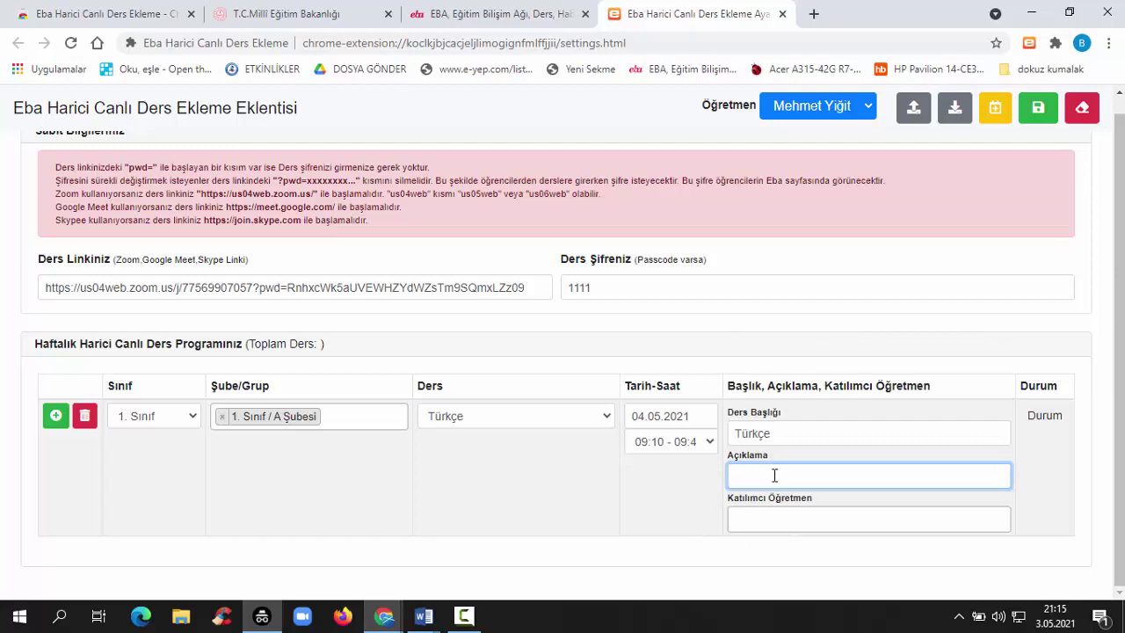
left_click(784, 435)
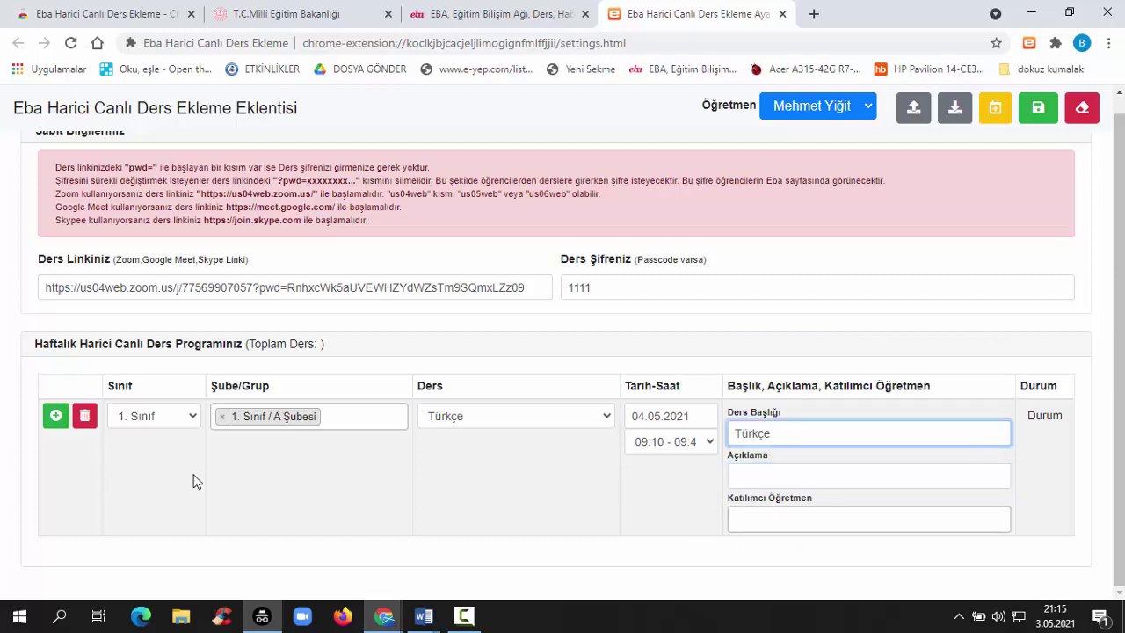
Step: Add two more lessons below the first one and set the third lesson's Ders to Matematik
left_click(56, 426)
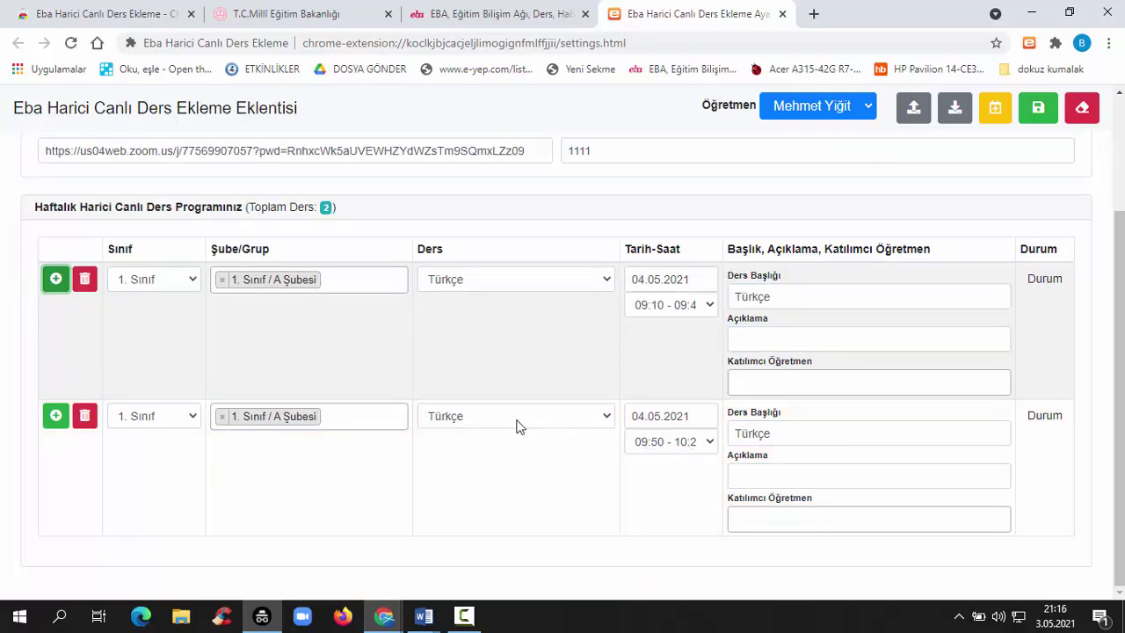
left_click(54, 417)
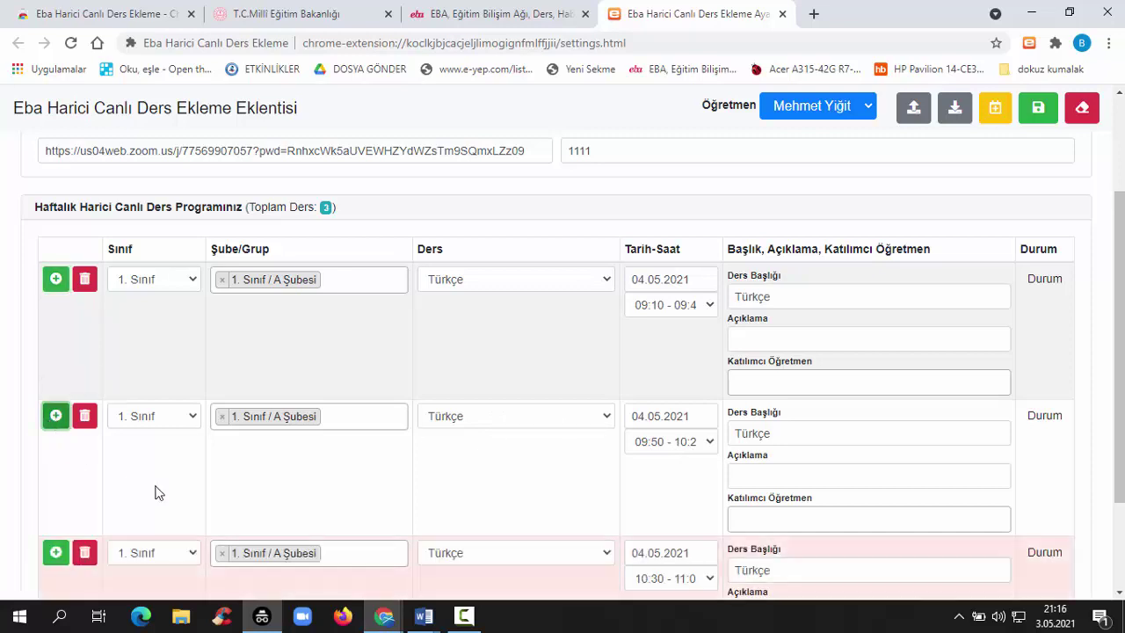
scroll(264, 485, "down", 1)
scroll(520, 481, "down", 1)
left_click(510, 432)
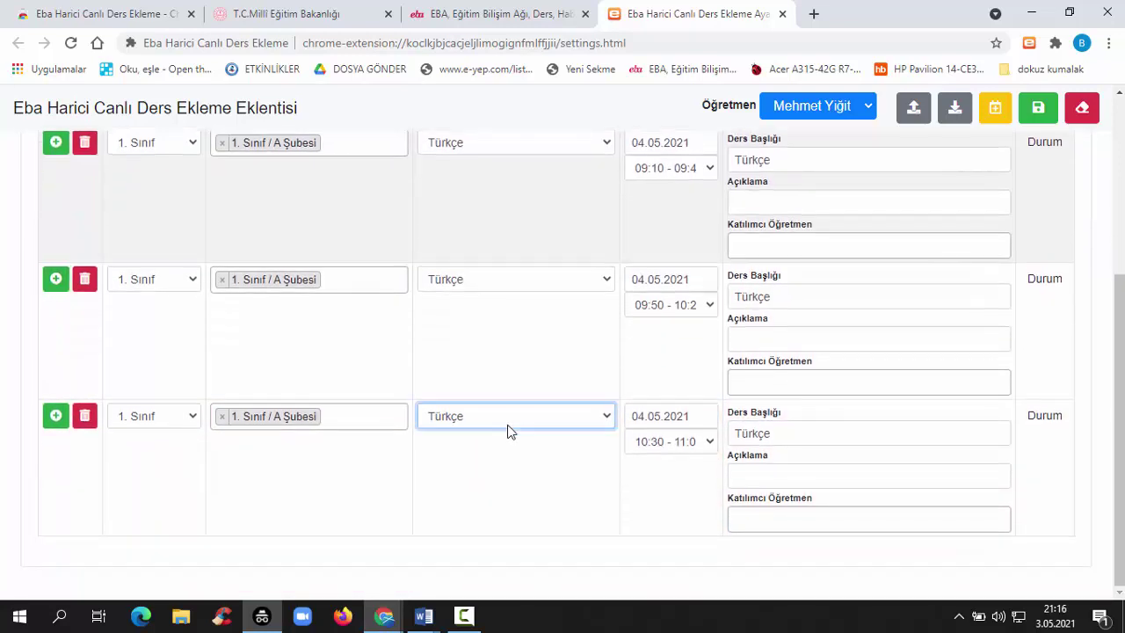
left_click(490, 249)
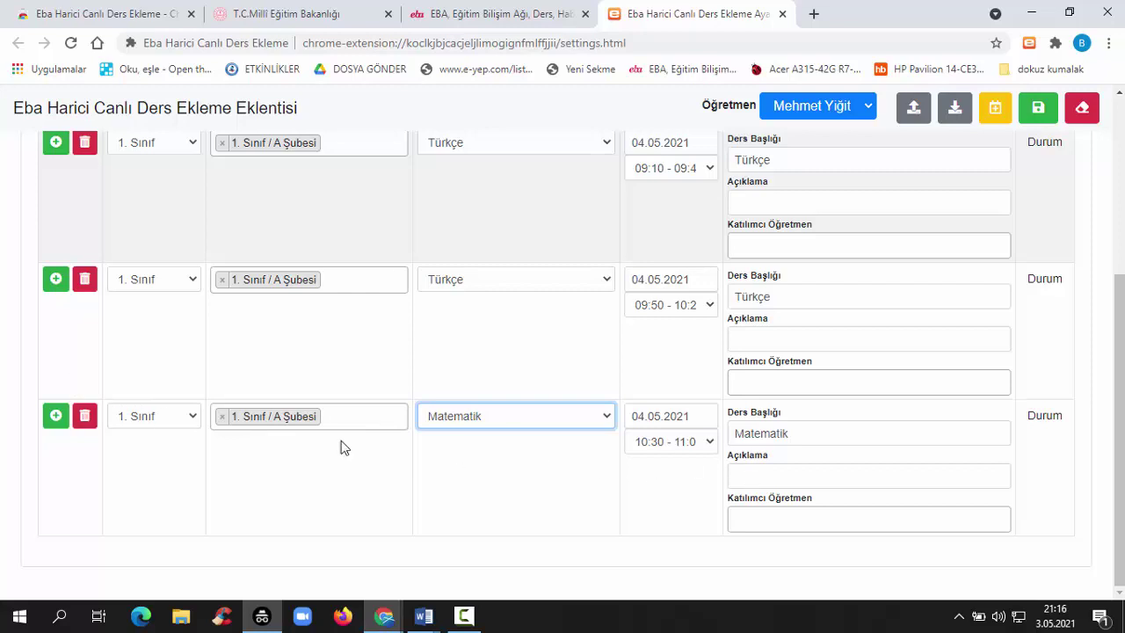
Step: Add a fourth lesson after the Matematik one and set its Ders to Hayat Bilgisi
left_click(57, 419)
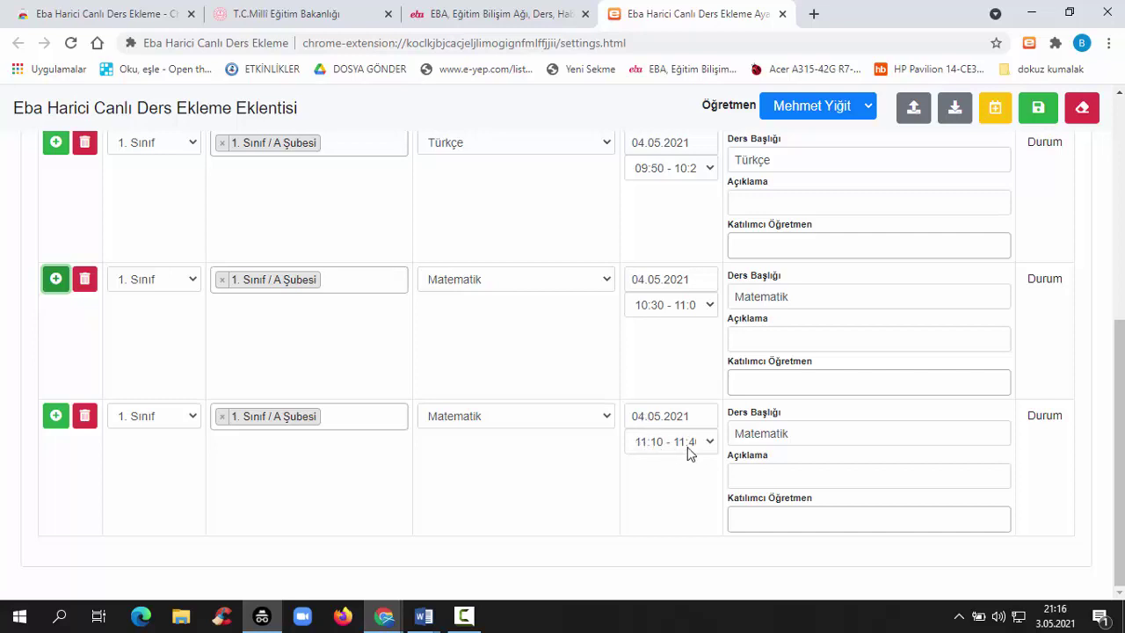
scroll(171, 411, "up", 4)
scroll(107, 371, "down", 3)
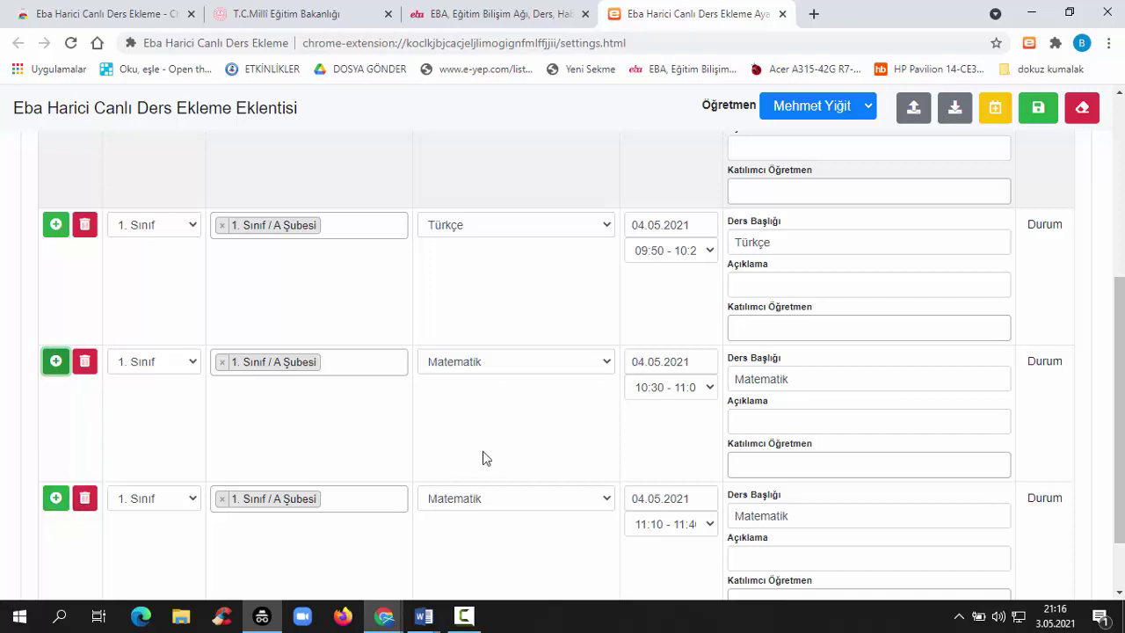
left_click(485, 508)
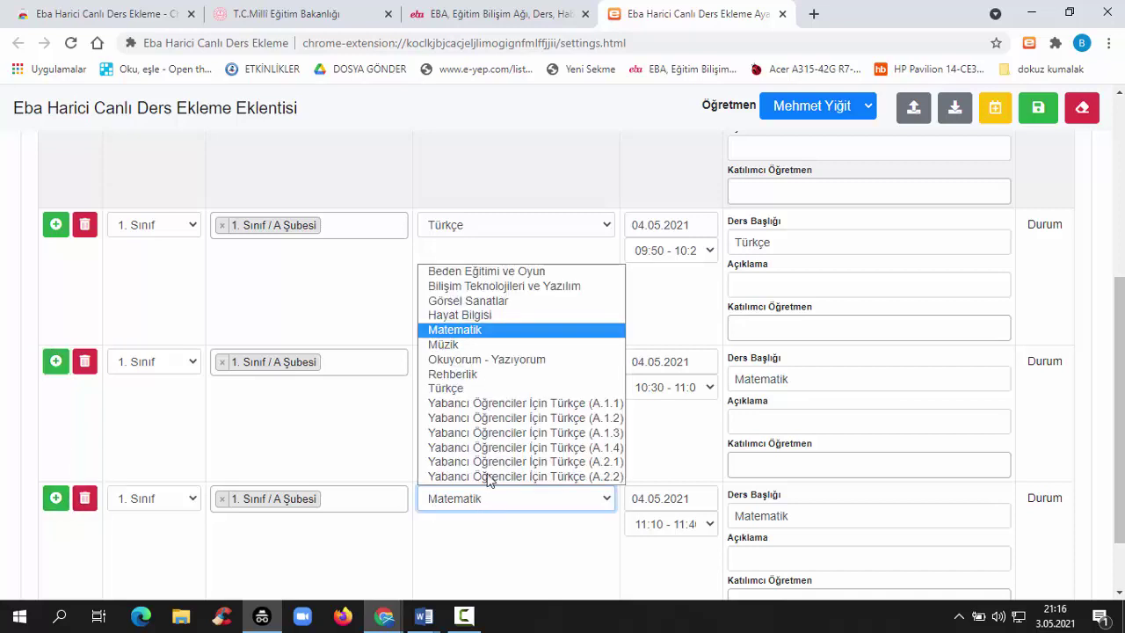
left_click(494, 316)
Step: Add a fifth lesson after the Hayat Bilgisi one and set its Ders to Müzik
scroll(400, 472, "down", 1)
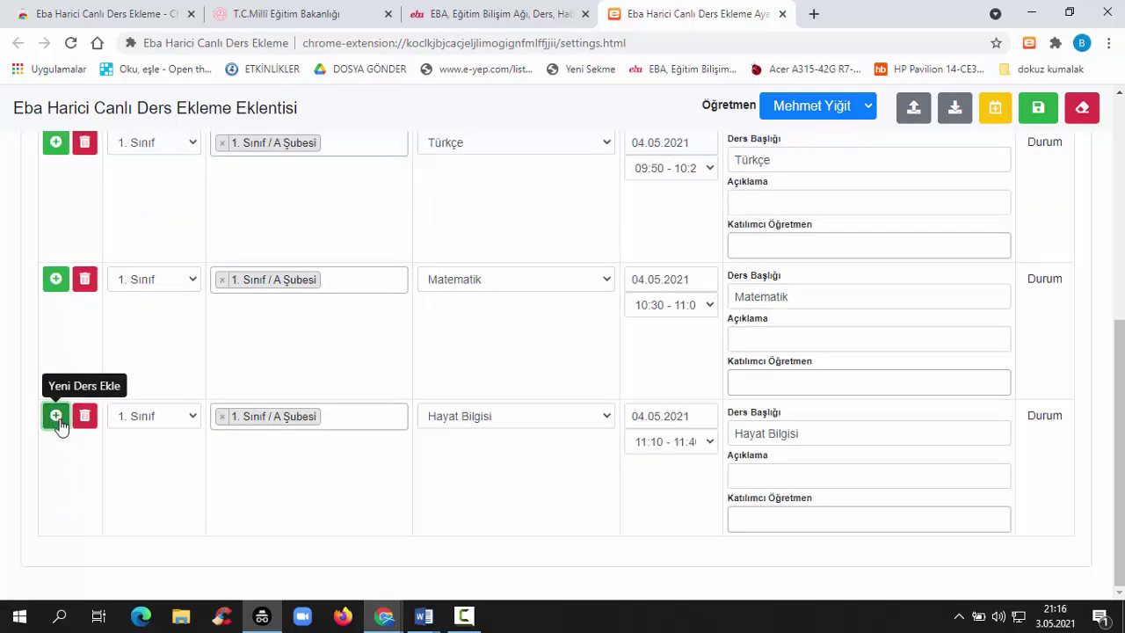
left_click(58, 419)
scroll(478, 508, "down", 1)
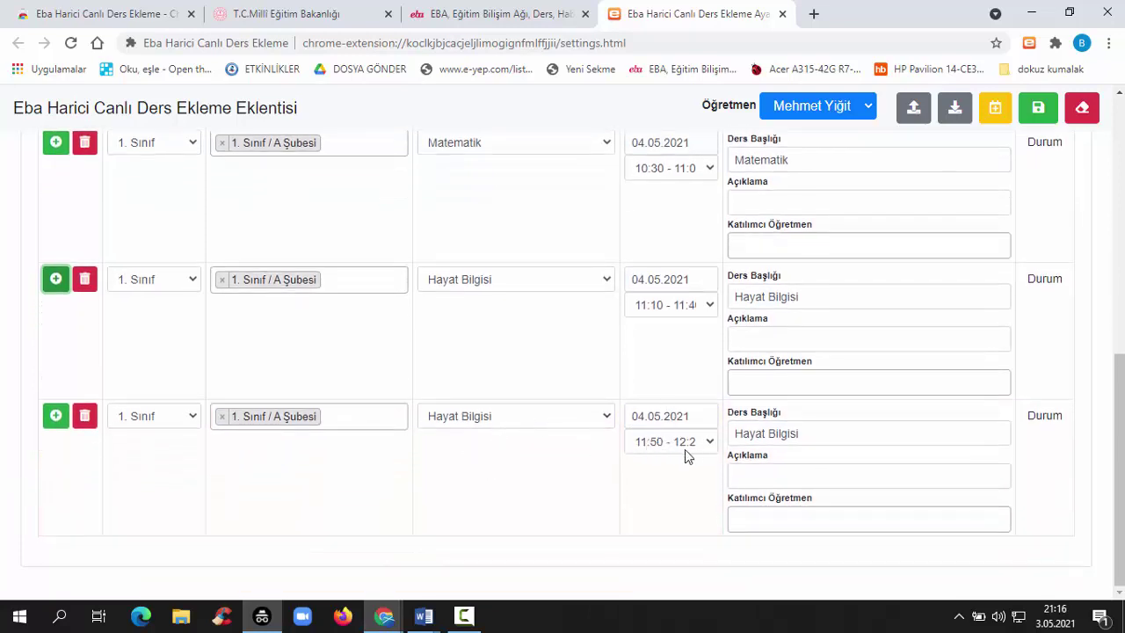
left_click(510, 430)
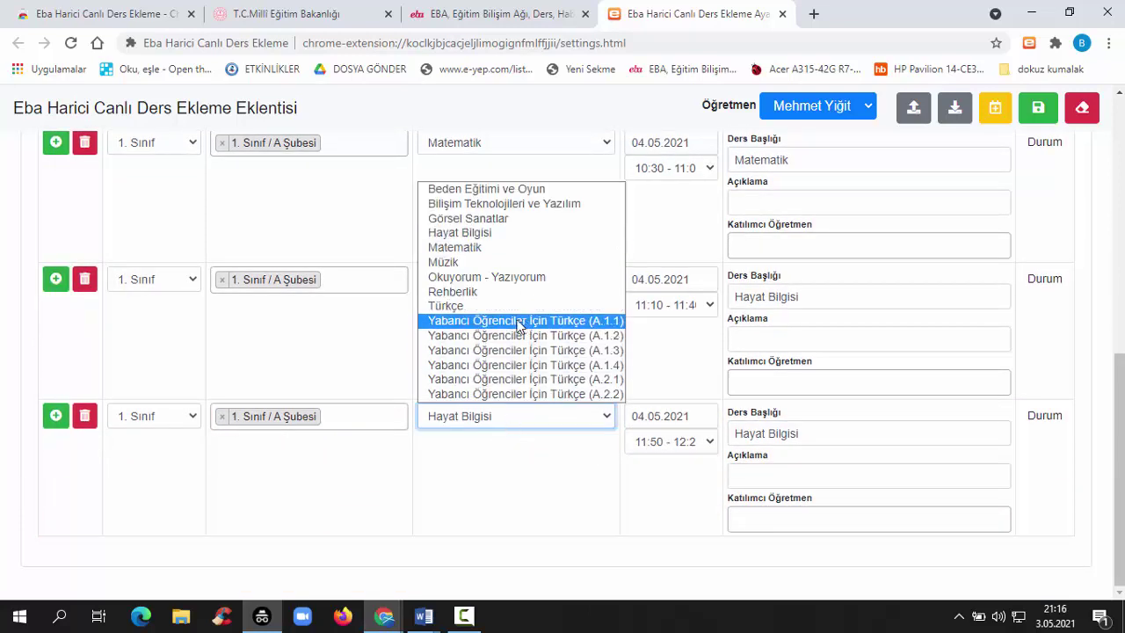
left_click(484, 261)
Step: Add a sixth lesson after the Müzik one and set its Ders to Beden Eğitimi ve Oyun
left_click(55, 416)
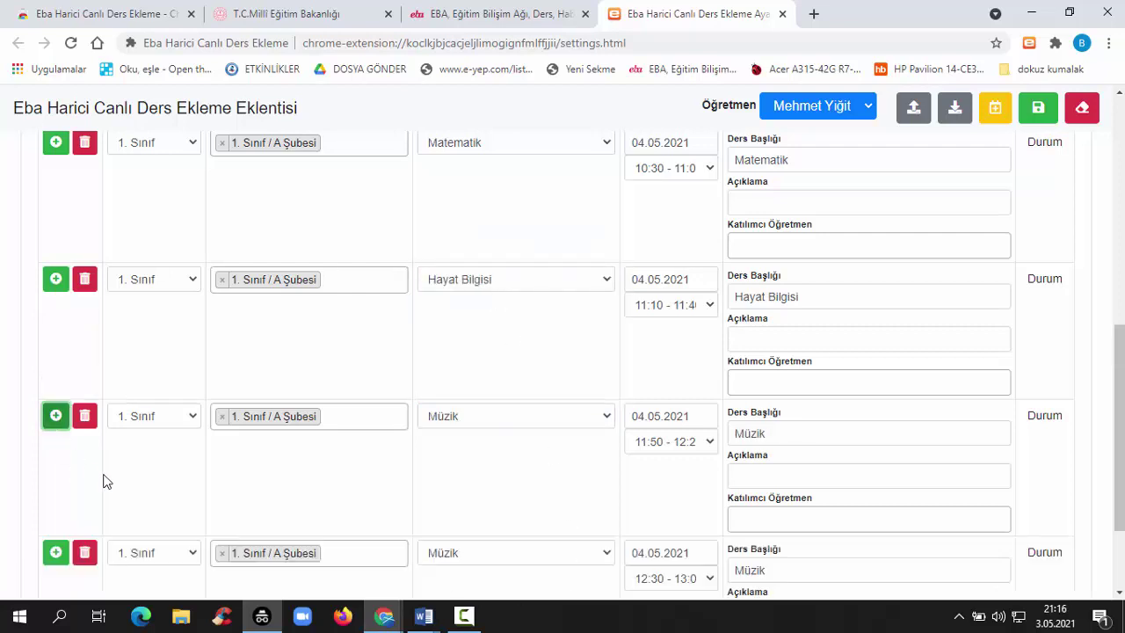
scroll(352, 479, "down", 1)
scroll(520, 470, "down", 1)
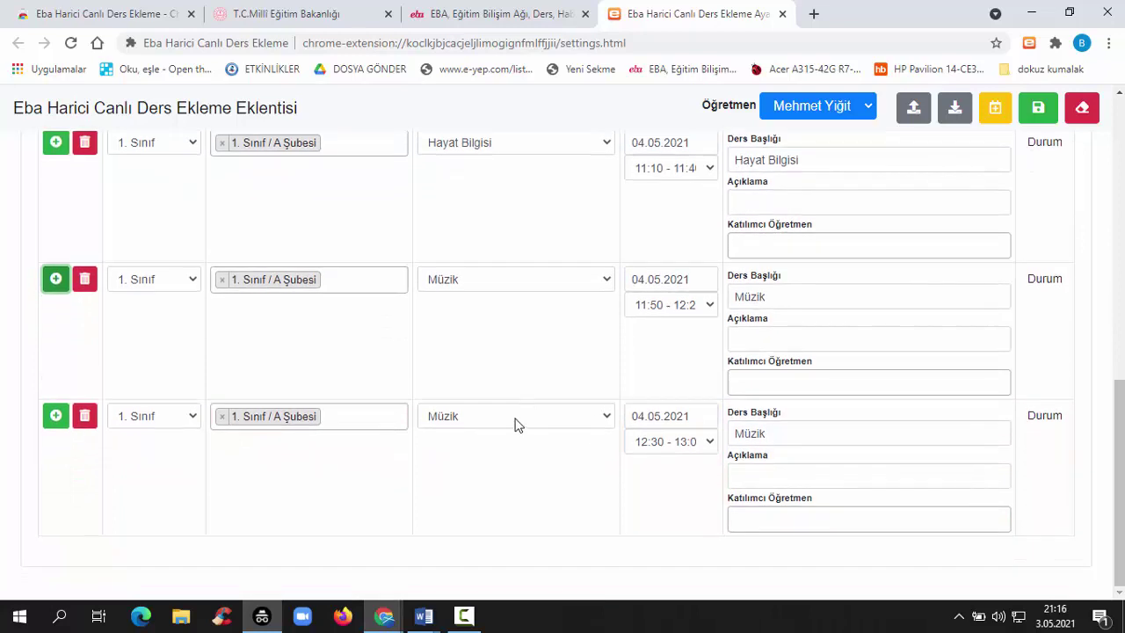
left_click(515, 420)
left_click(519, 188)
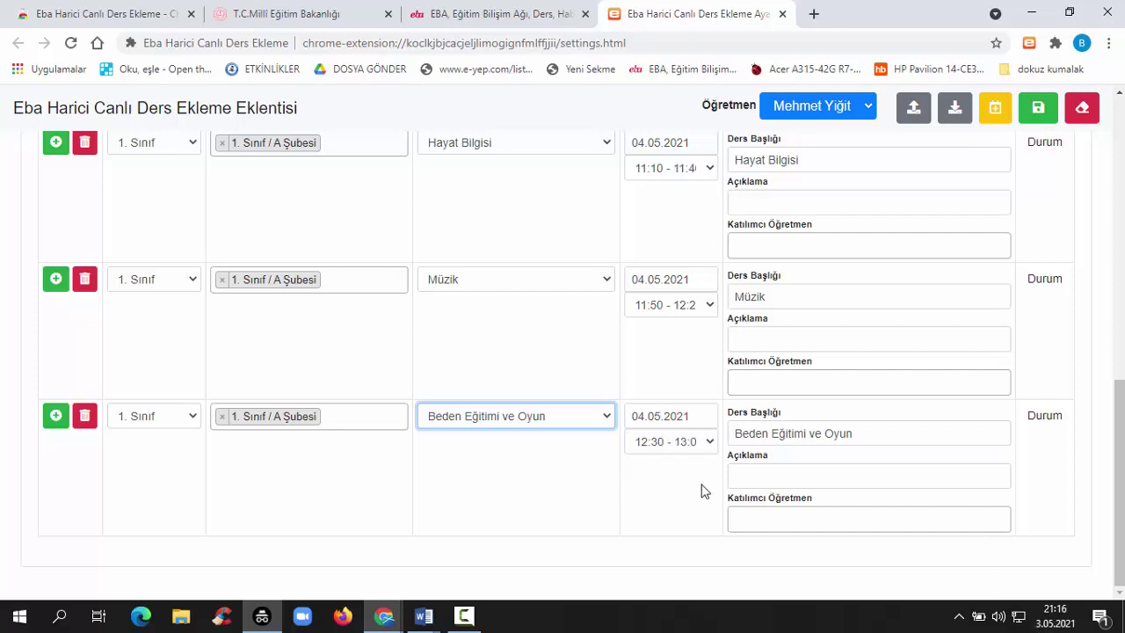
Step: Add a seventh lesson, schedule it for 05.05.2021 at 09:10 - 09:40, and set its Ders to Türkçe
left_click(55, 417)
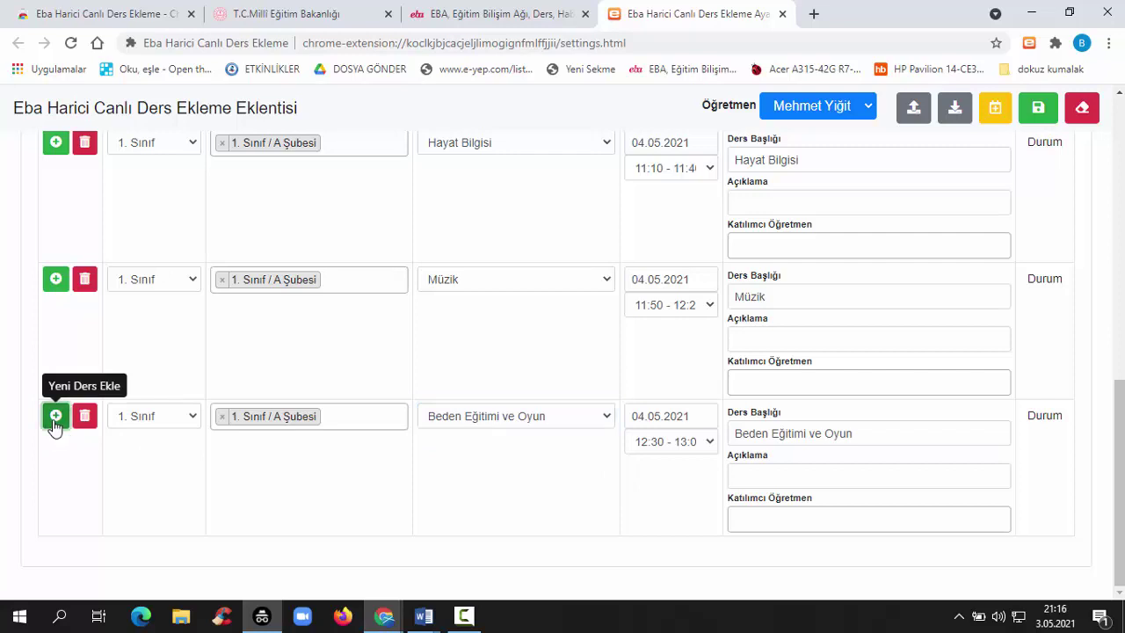
scroll(708, 483, "down", 1)
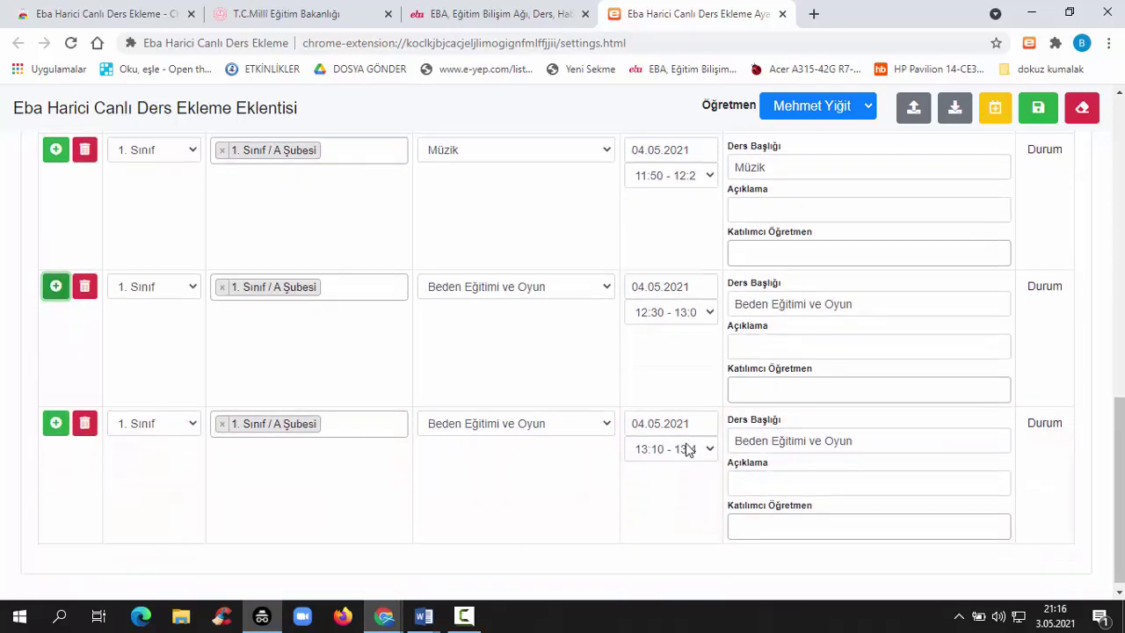
left_click(684, 415)
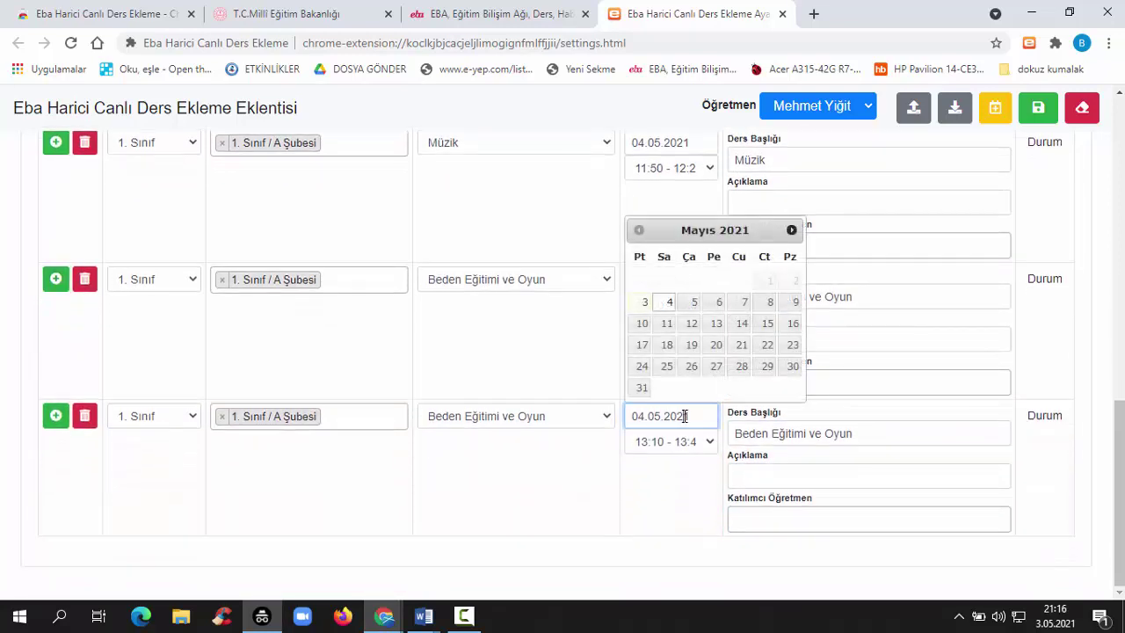
left_click(695, 302)
left_click(681, 444)
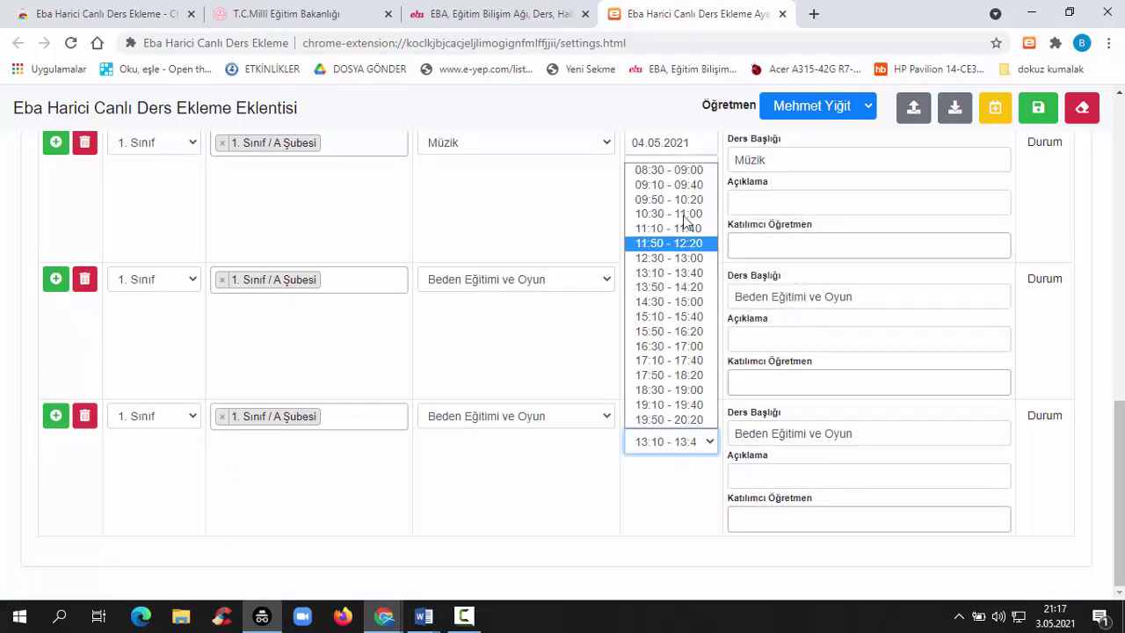
left_click(677, 186)
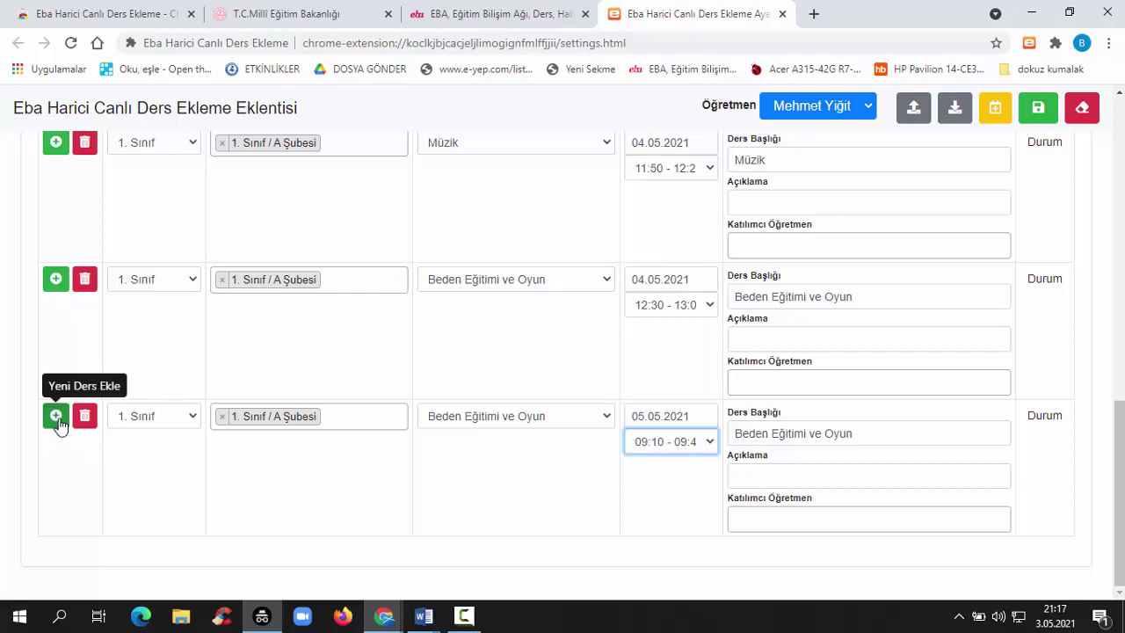
left_click(440, 426)
left_click(492, 302)
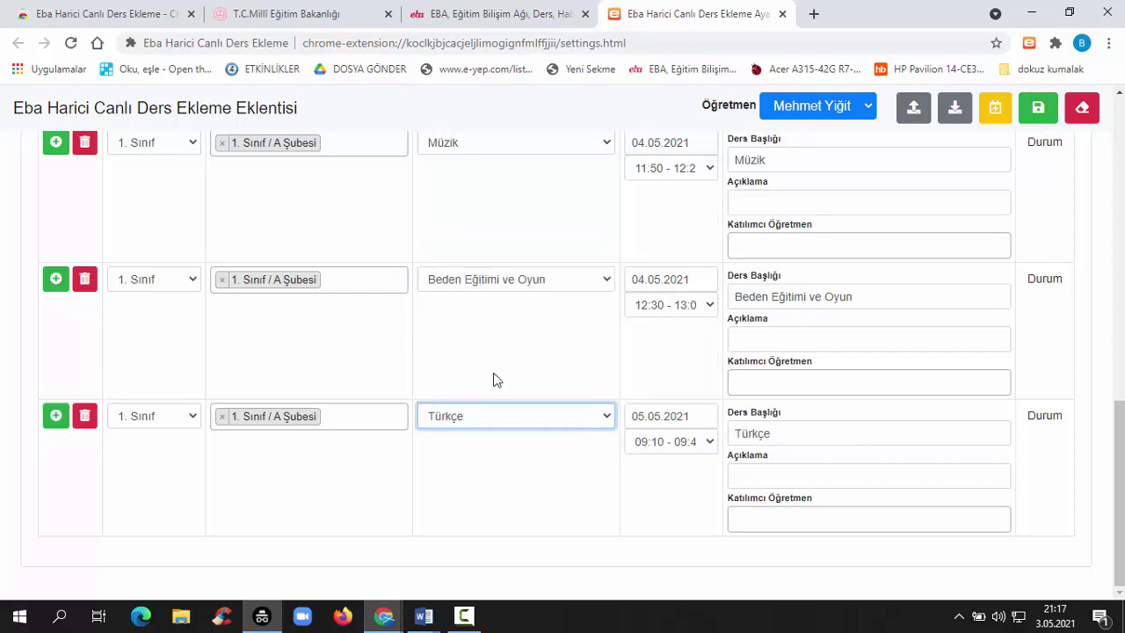
Step: Add a second Türkçe lesson on 05.05.2021, plus a following lesson with its Ders set to Hayat Bilgisi
left_click(56, 416)
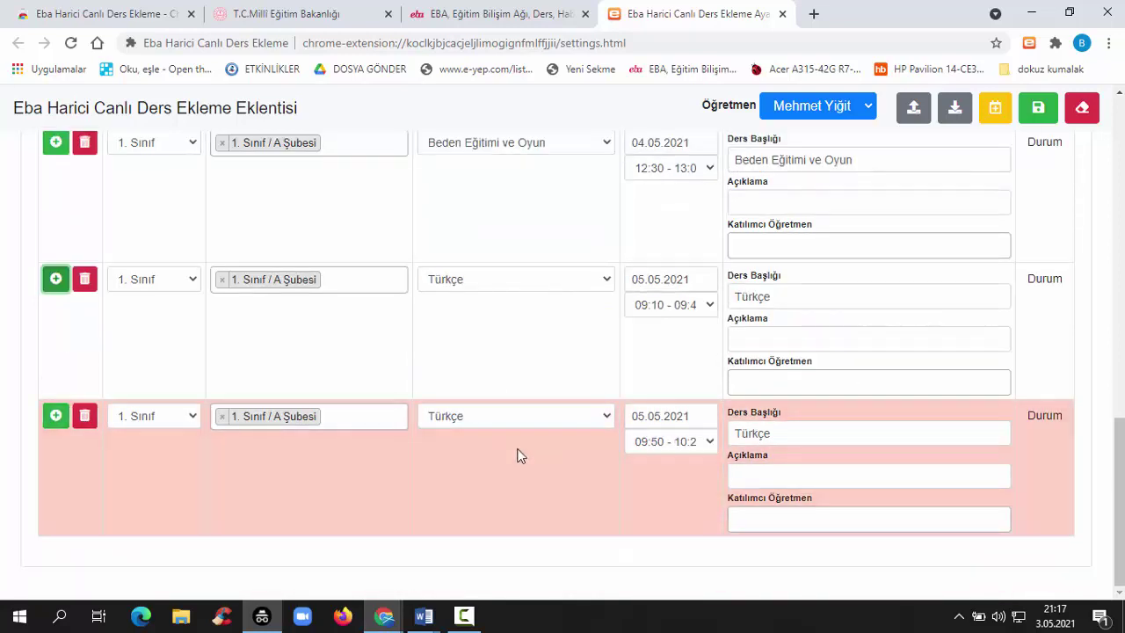
left_click(57, 419)
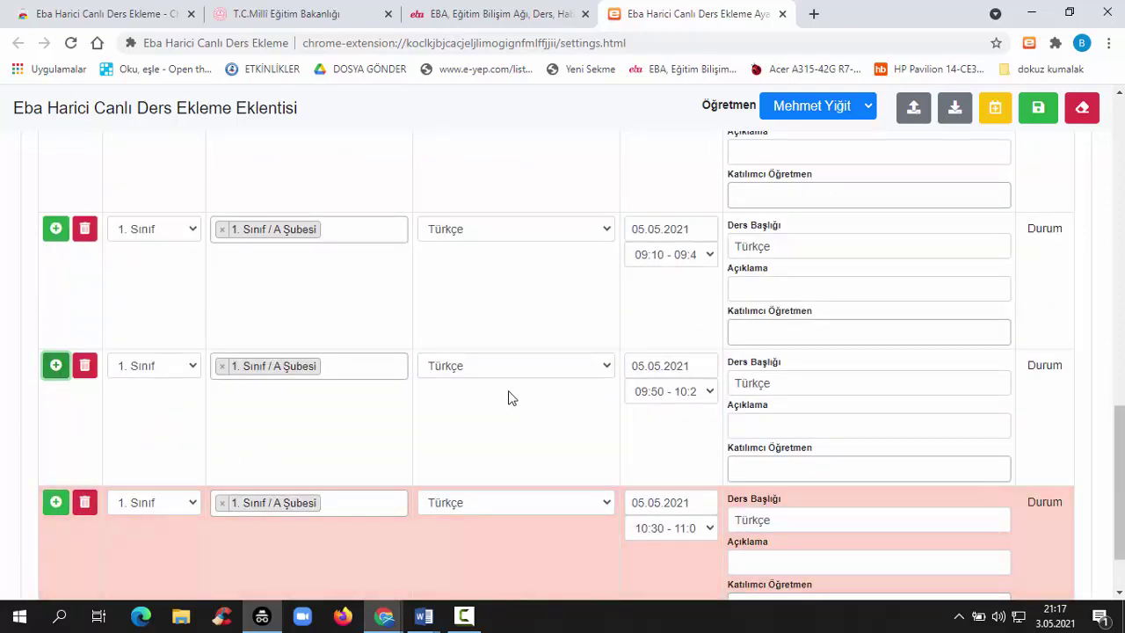
left_click(541, 409)
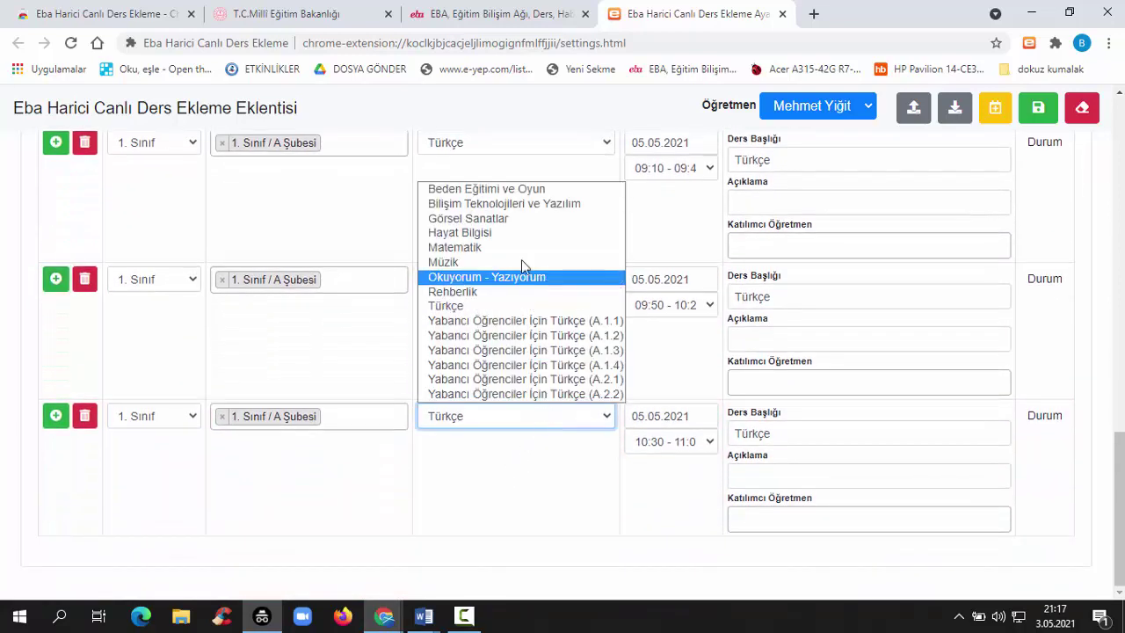
left_click(492, 234)
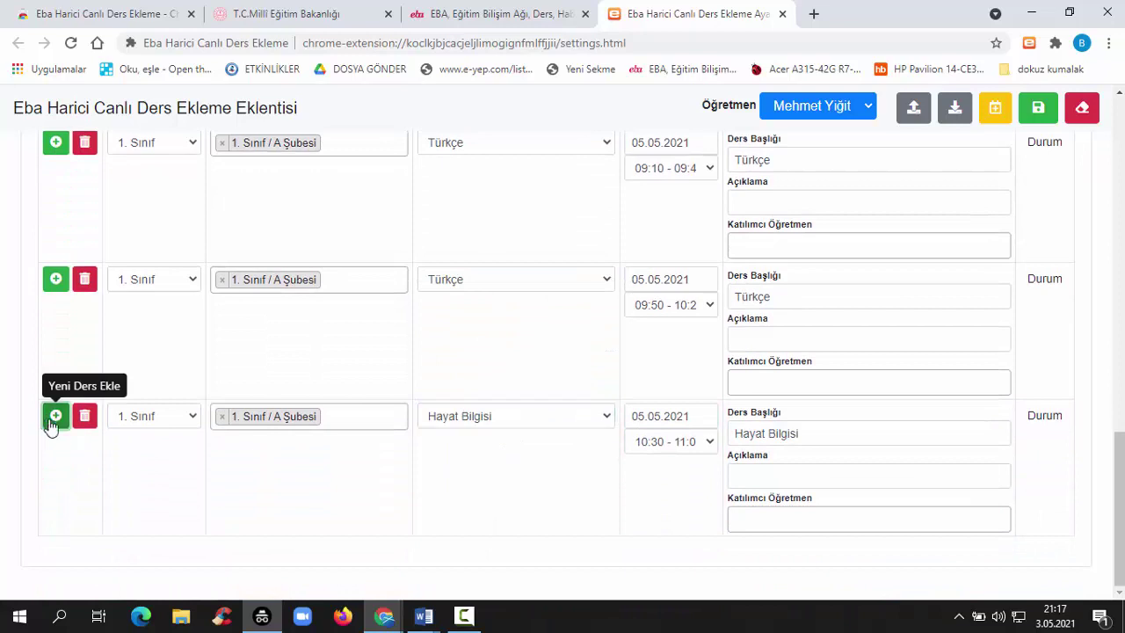
Step: Add a lesson after the 05.05.2021 Hayat Bilgisi one and set its Ders to Görsel Sanatlar
left_click(53, 417)
left_click(552, 466)
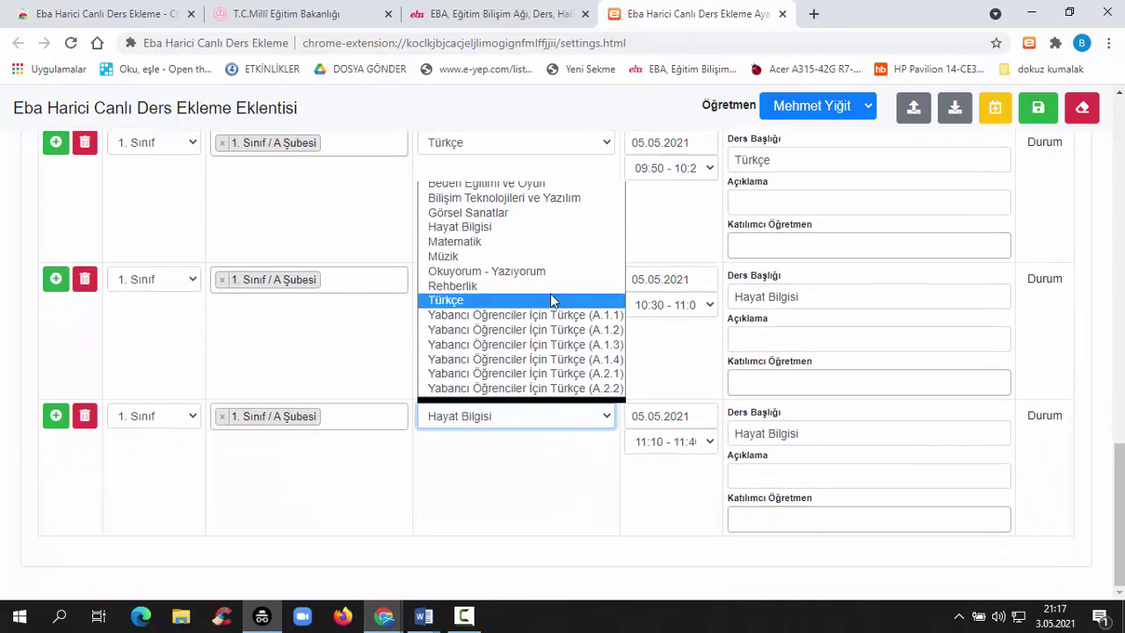
left_click(514, 213)
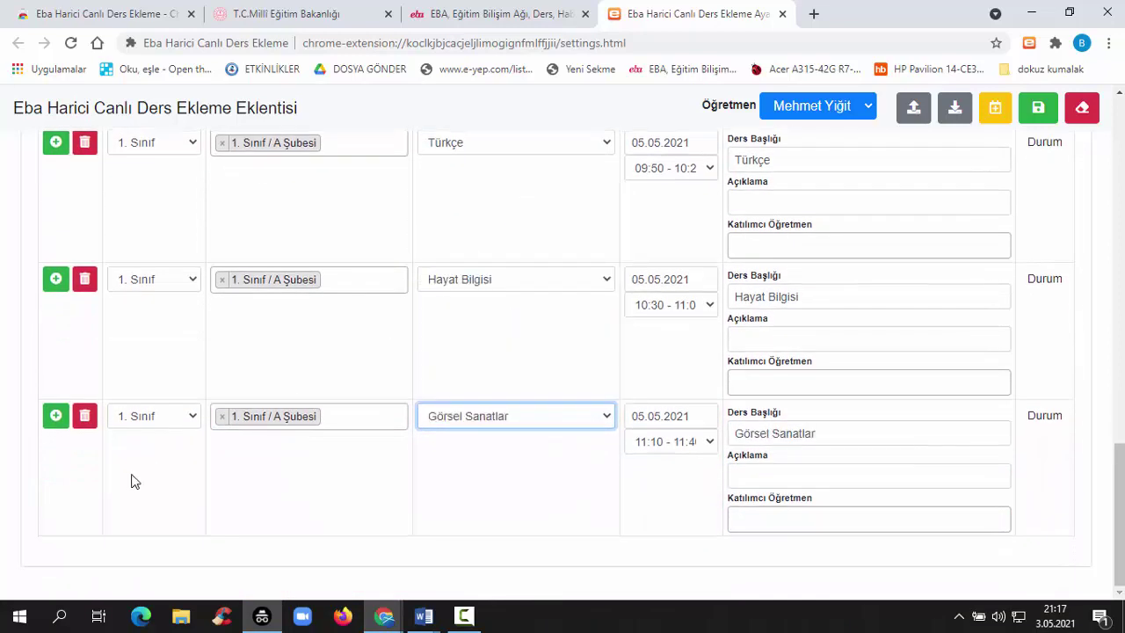
Step: Add a lesson after the Görsel Sanatlar one and set its Ders to Matematik
left_click(54, 420)
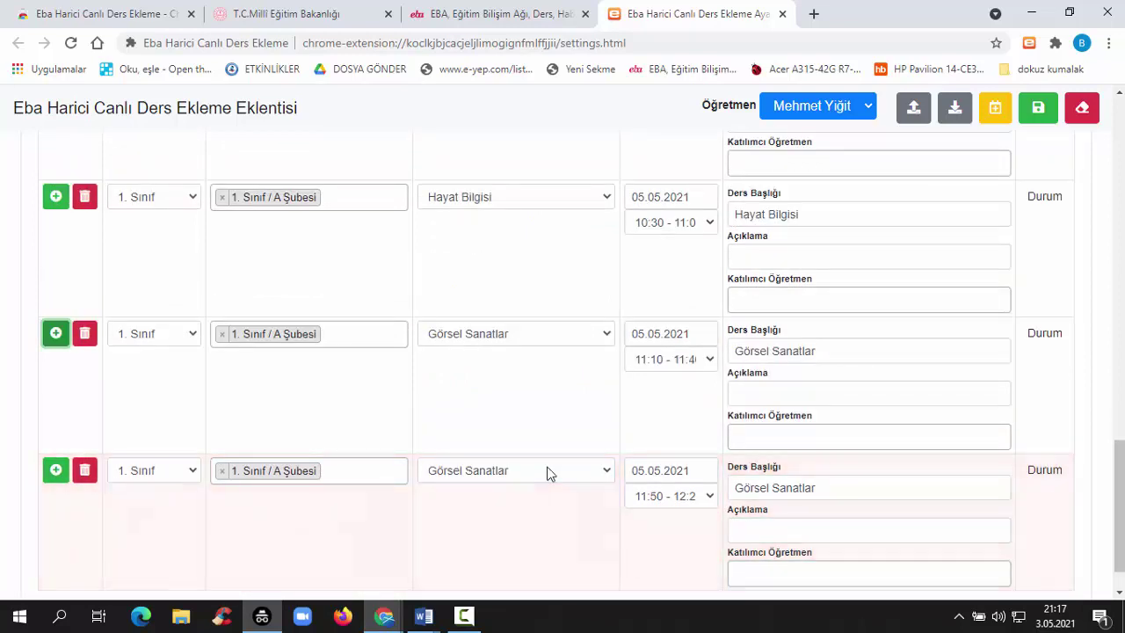
left_click(547, 473)
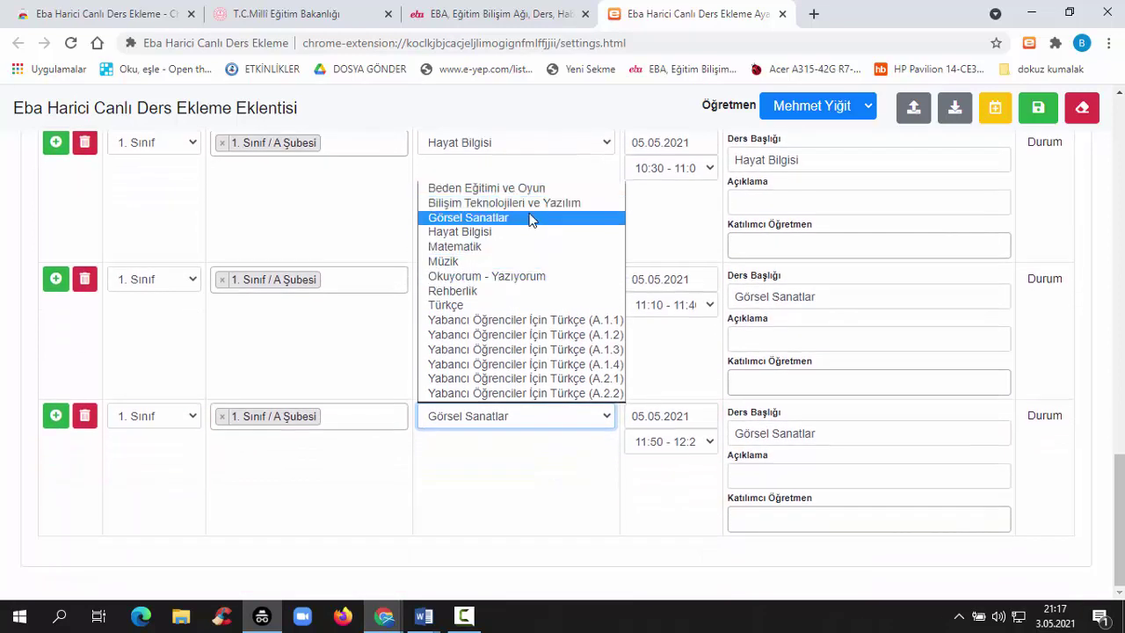
left_click(489, 246)
Step: Add a lesson after the 05.05.2021 Matematik one and set its Ders to Beden Eğitimi ve Oyun
scroll(492, 466, "up", 1)
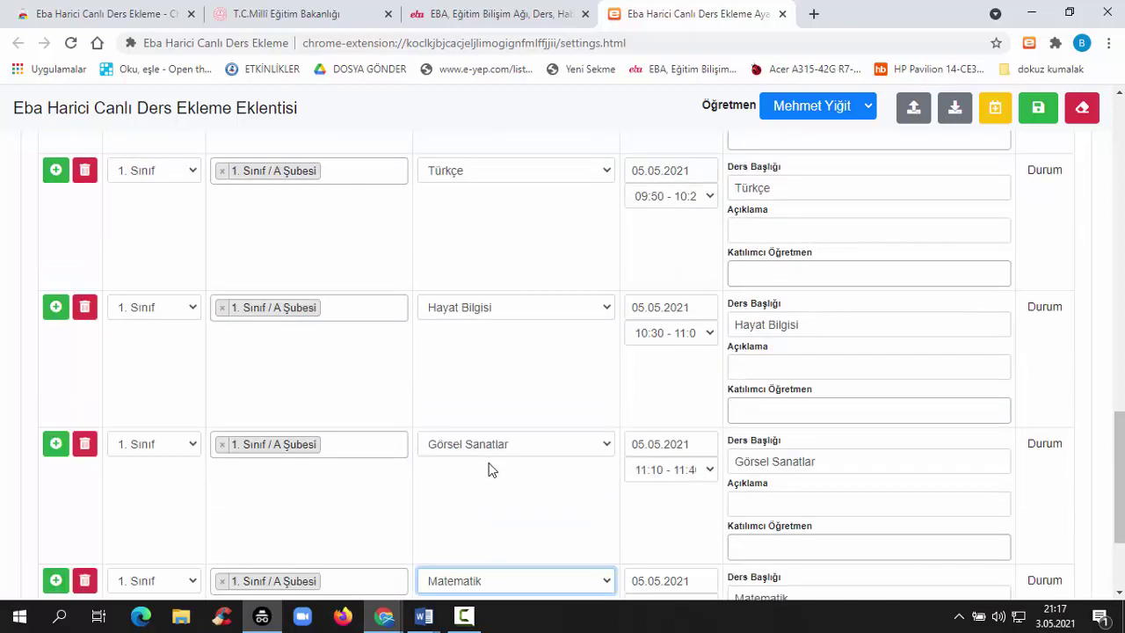
scroll(444, 486, "down", 2)
left_click(56, 416)
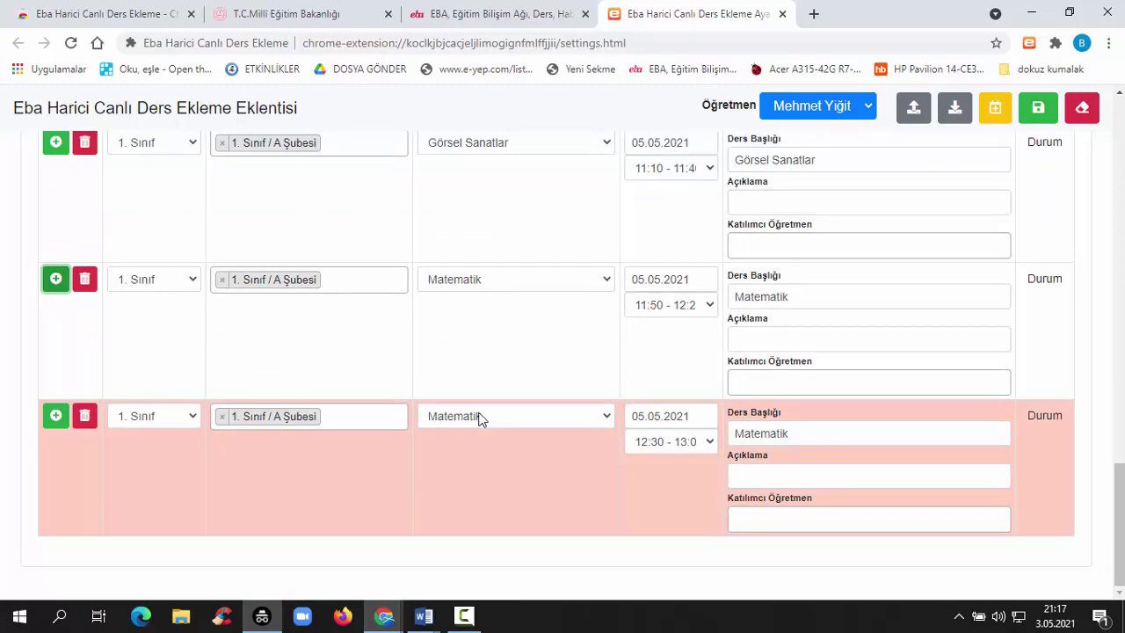
left_click(608, 416)
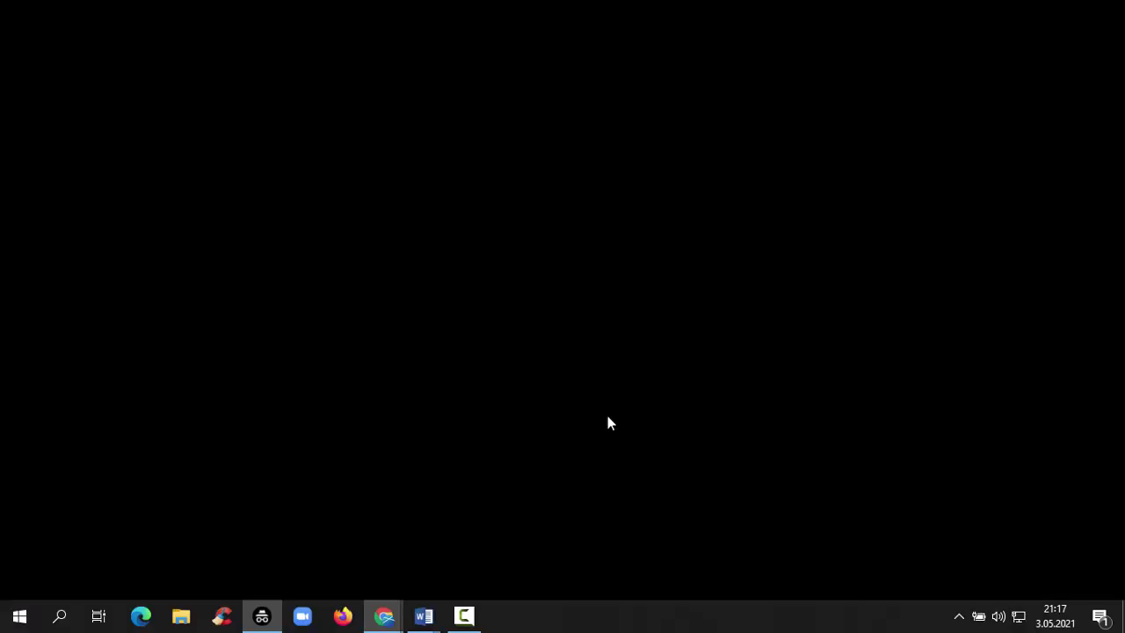
left_click(607, 417)
key("Down")
key("Down")
key("Down")
key("Down")
key("Down")
key("Down")
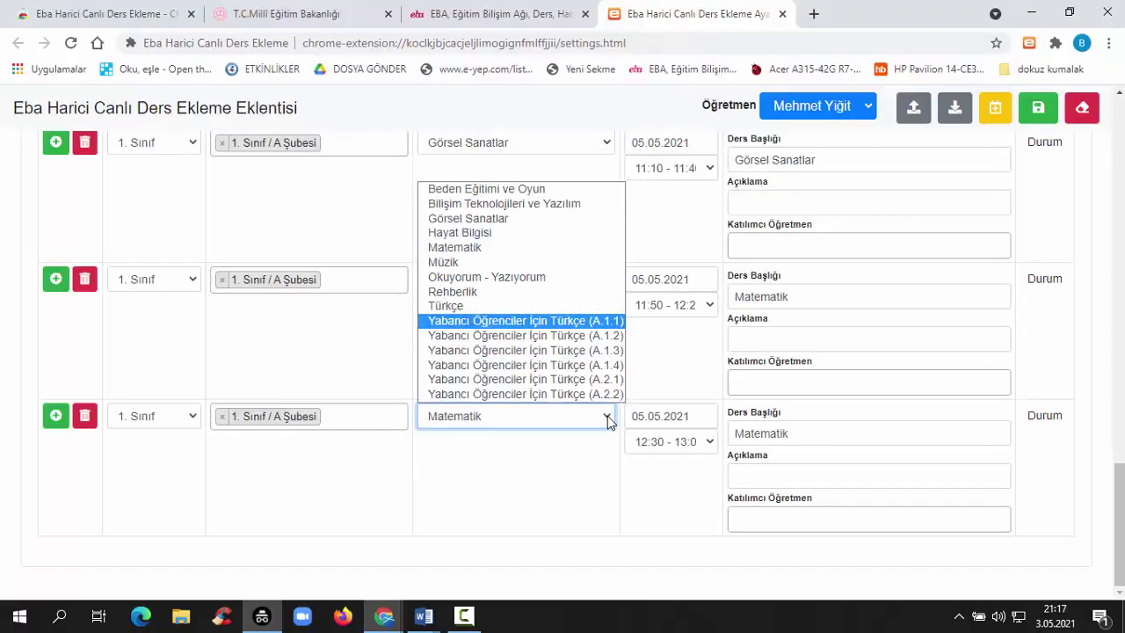
key("Up")
key("Up")
key("Up")
key("Up")
key("Up")
key("Up")
key("Up")
key("Up")
key("Up")
key("Down")
key("Down")
key("Down")
key("Down")
key("Home")
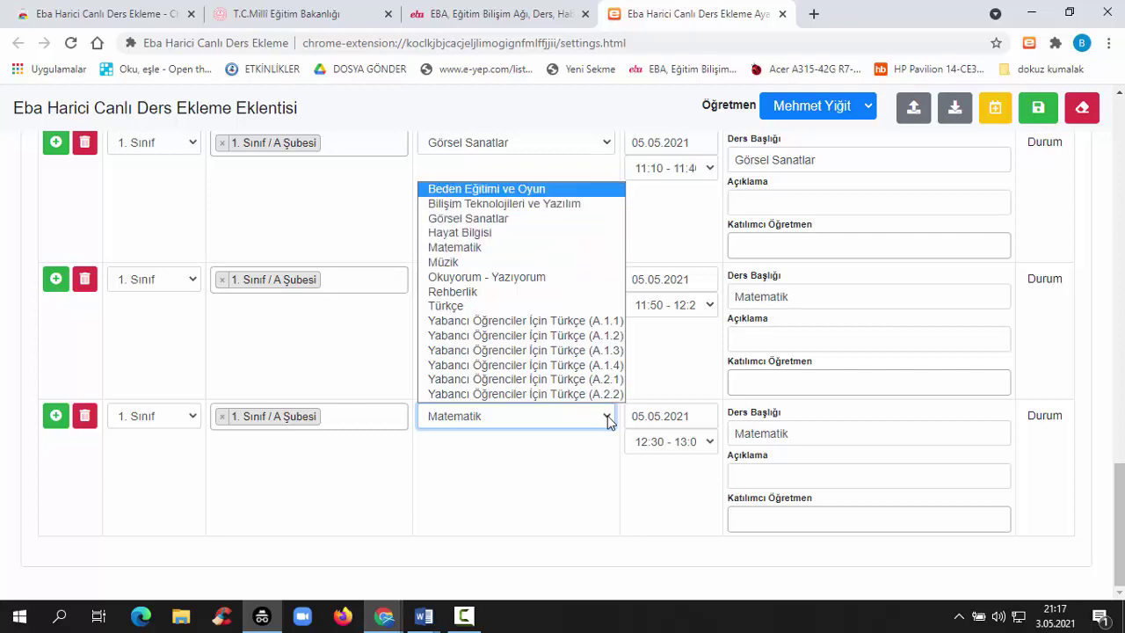
key("Escape")
key("Down")
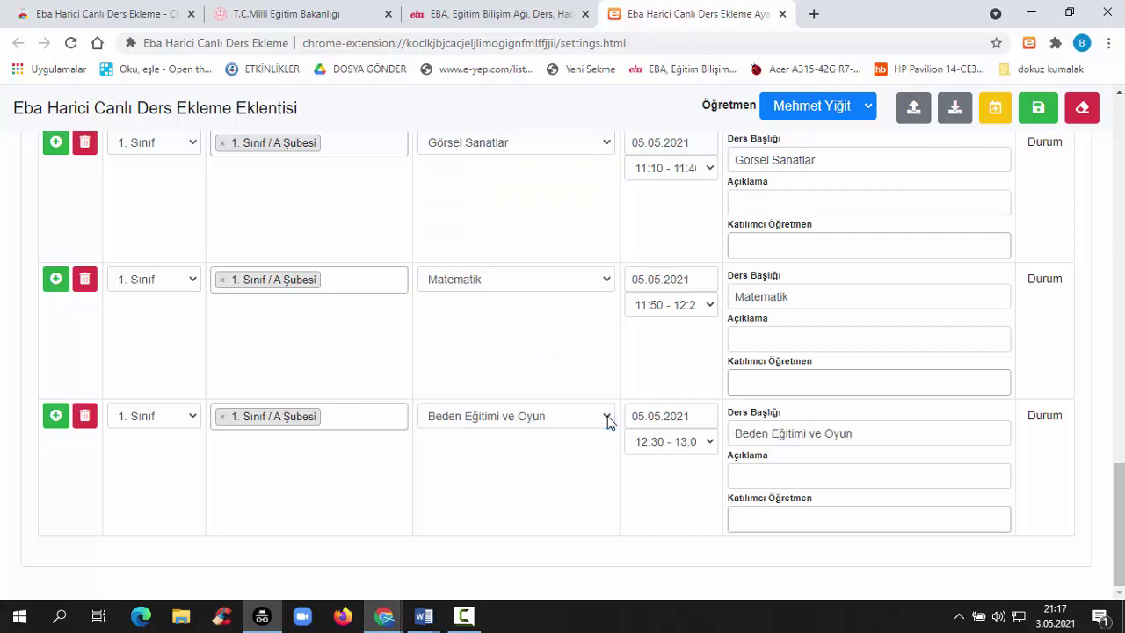
Step: Add a lesson after the 05.05.2021 Beden Eğitimi ve Oyun one and schedule it for 06.05.2021 in the 09:10 slot
key("shift+Tab")
key("shift+Tab")
key("shift+Tab")
key("shift+Tab")
key("Return")
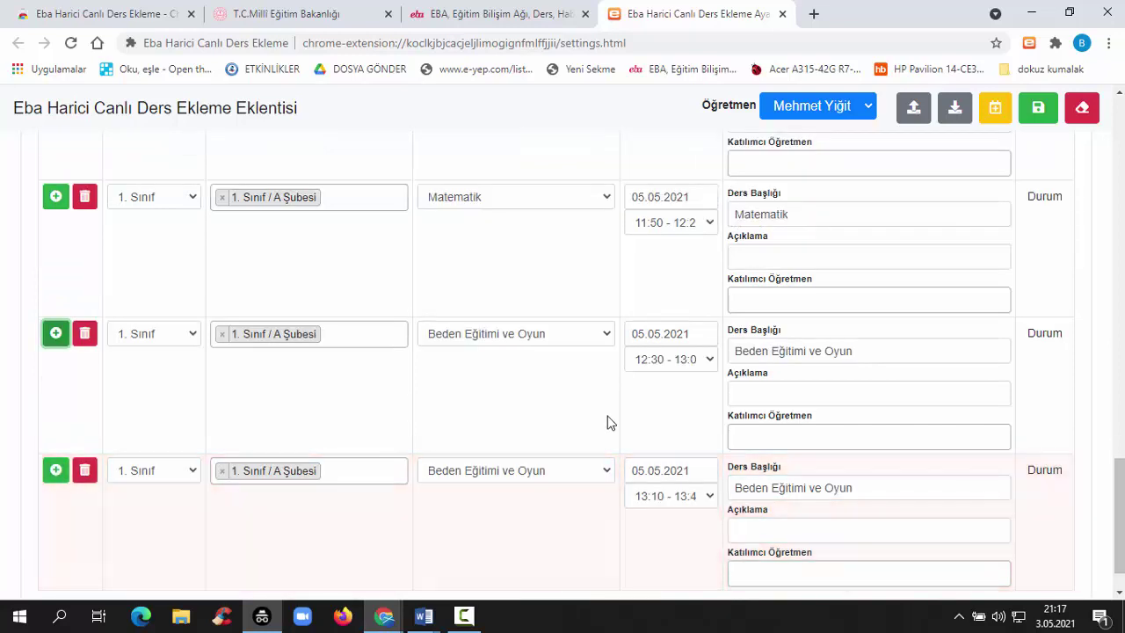
key("Tab")
key("alt+Down")
key("Down")
key("Down")
key("Down")
key("Down")
key("Down")
key("Escape")
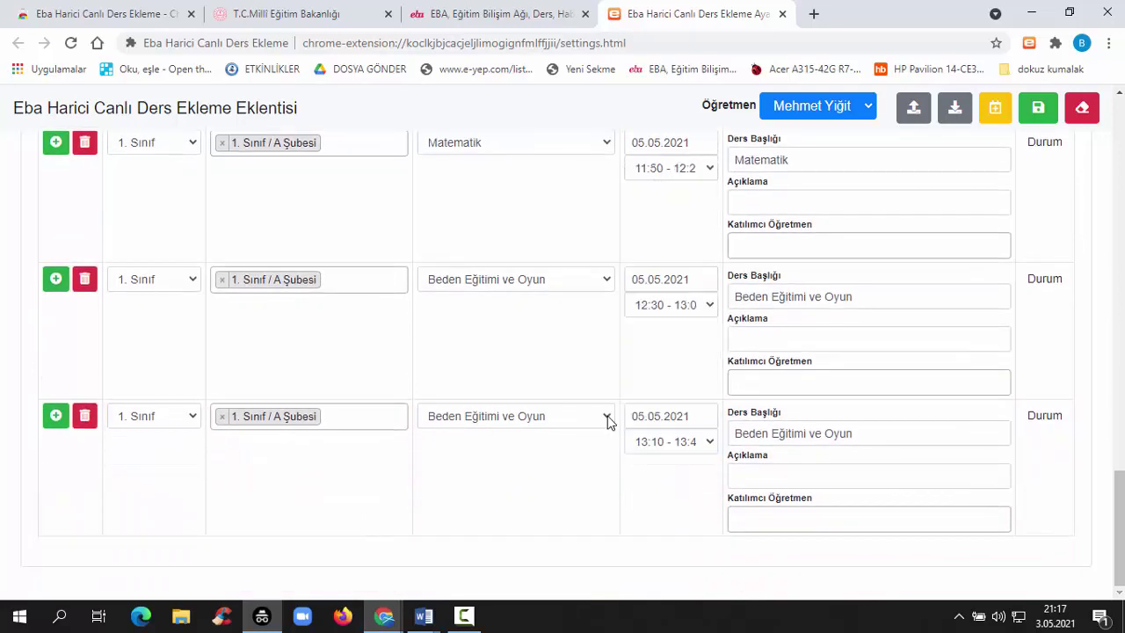
key("shift+Tab")
left_click(714, 301)
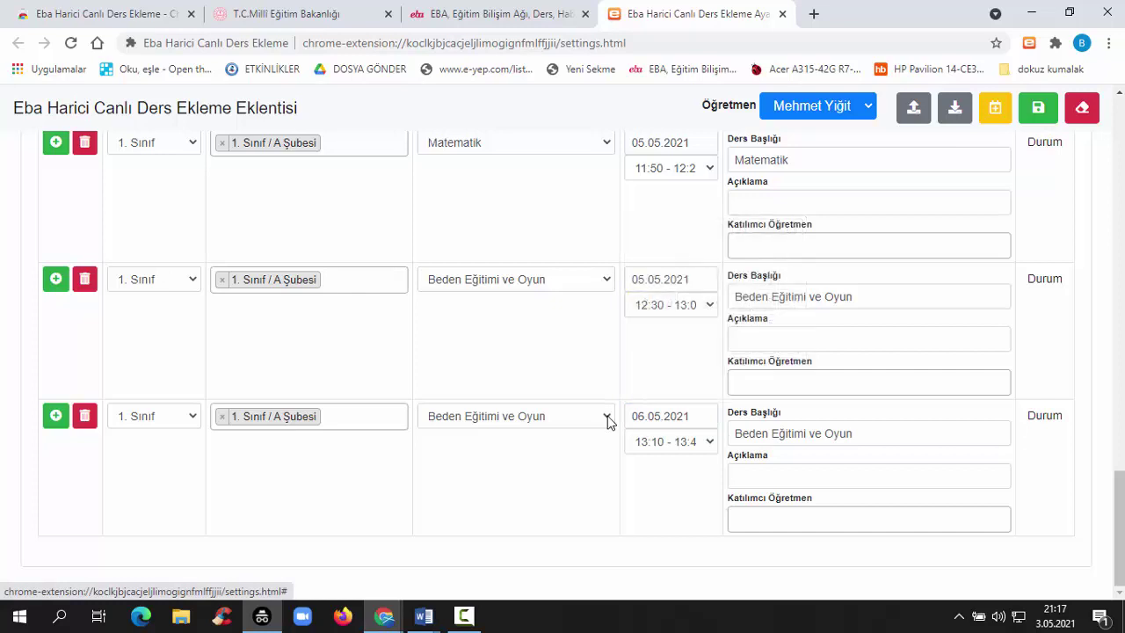
left_click(671, 441)
key("Up")
key("Up")
key("Return")
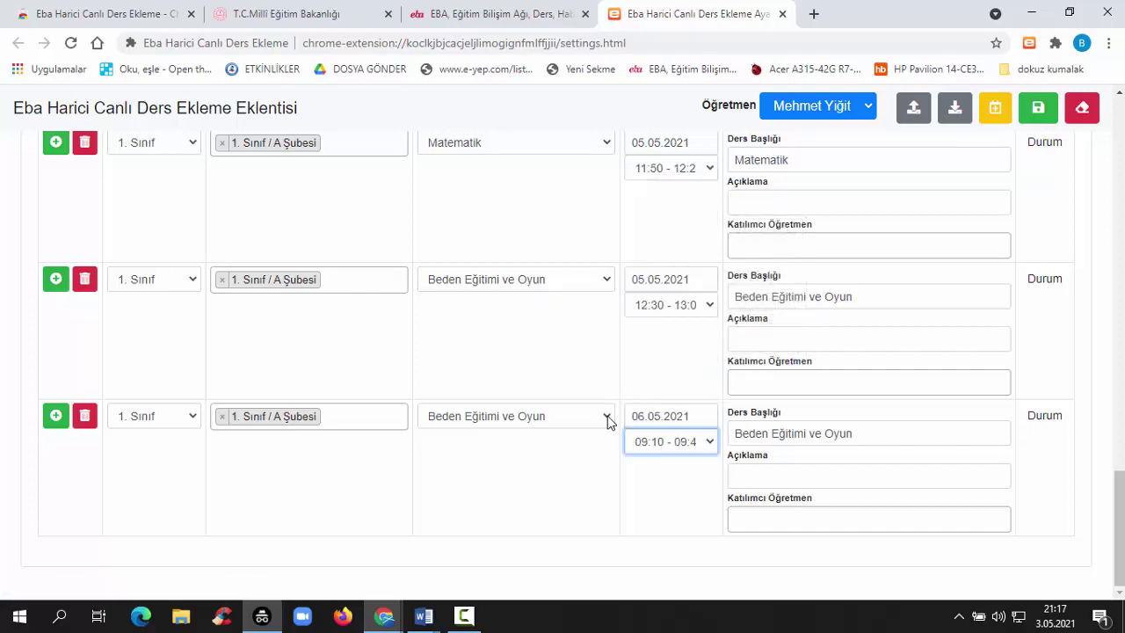
Step: Set the Ders of the 06.05.2021 lesson at 09:10 to Türkçe
left_click(608, 419)
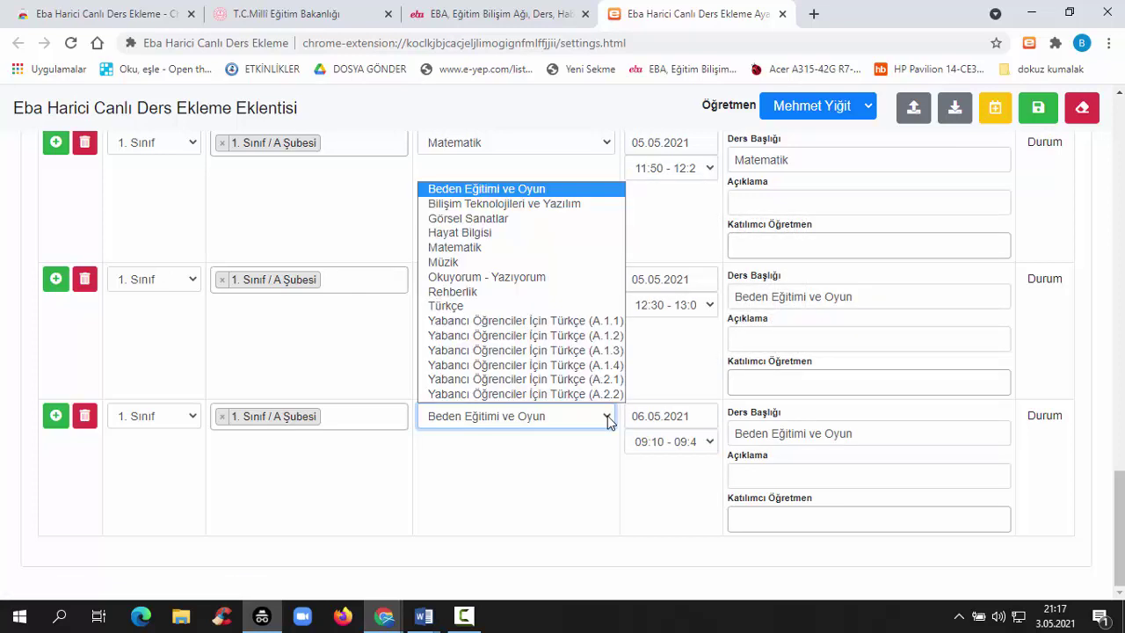
key("Down")
key("Down")
key("Down")
key("Down")
key("Down")
key("Down")
key("Down")
key("Down")
key("Return")
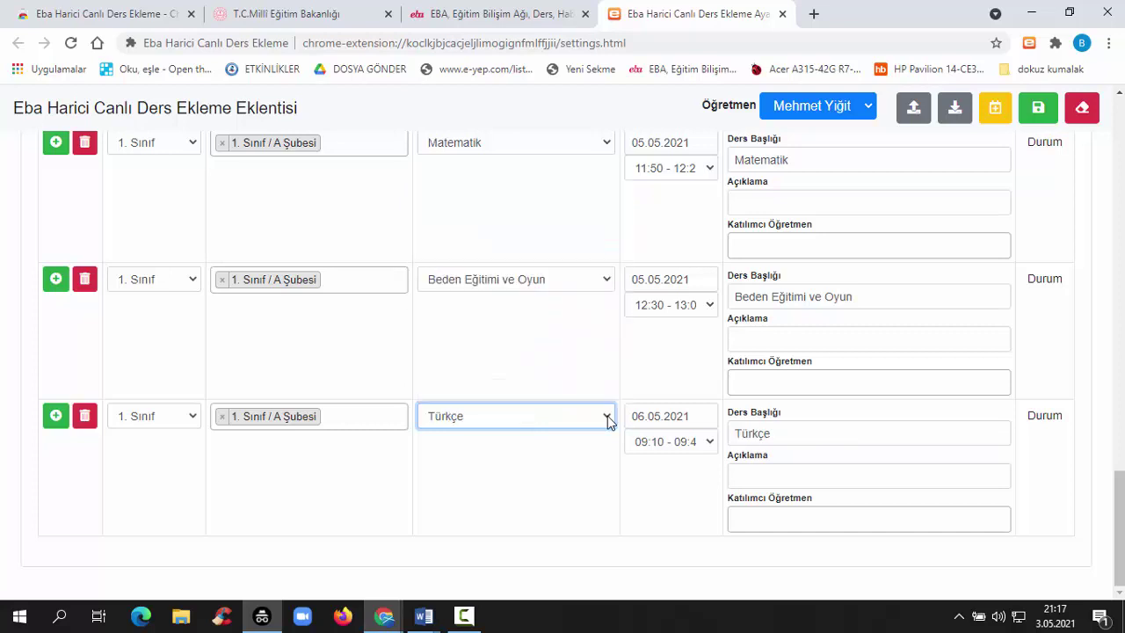
Step: Add a second Türkçe lesson on 06.05.2021, plus a following lesson with its Ders set to Hayat Bilgisi
left_click(56, 415)
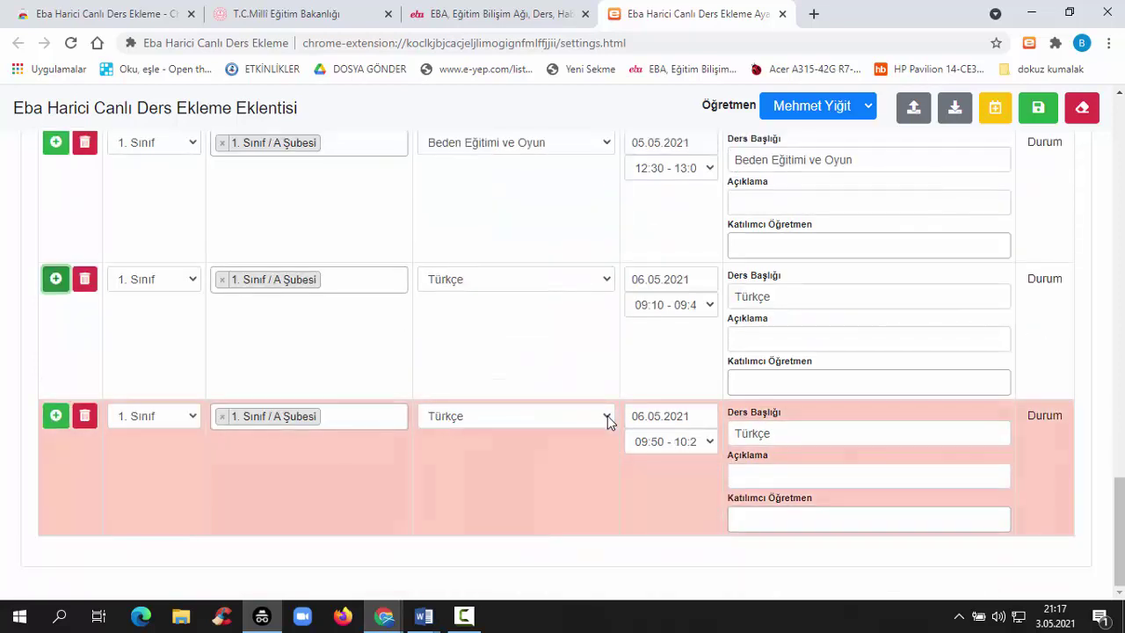
left_click(56, 415)
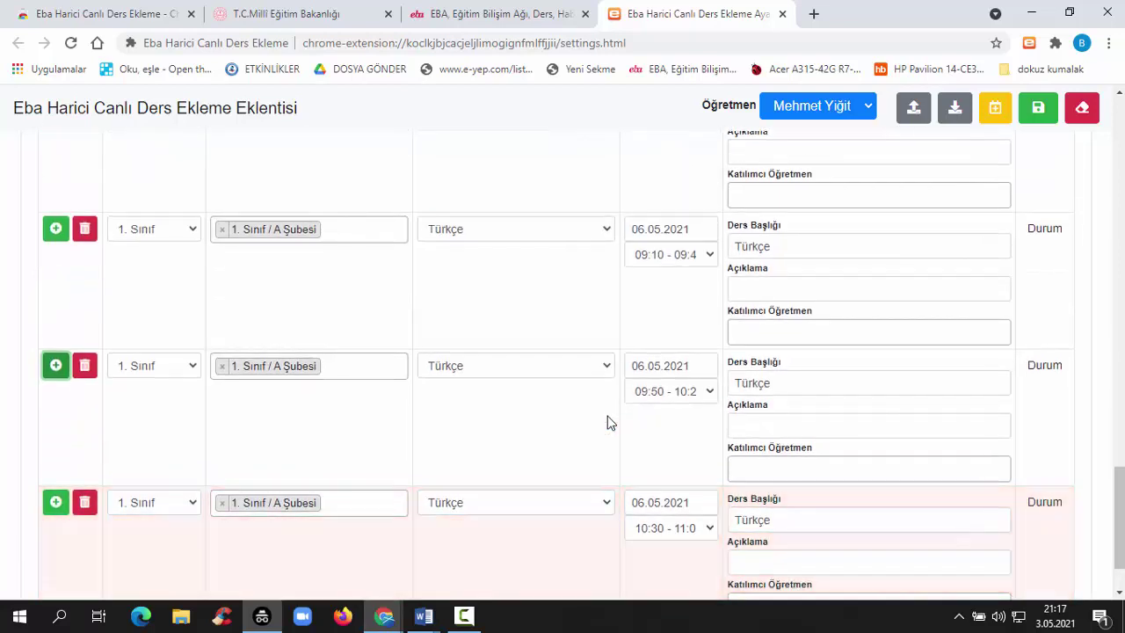
left_click(607, 502)
key("Up")
key("Up")
key("Up")
key("Up")
key("Up")
key("Up")
key("Down")
key("Return")
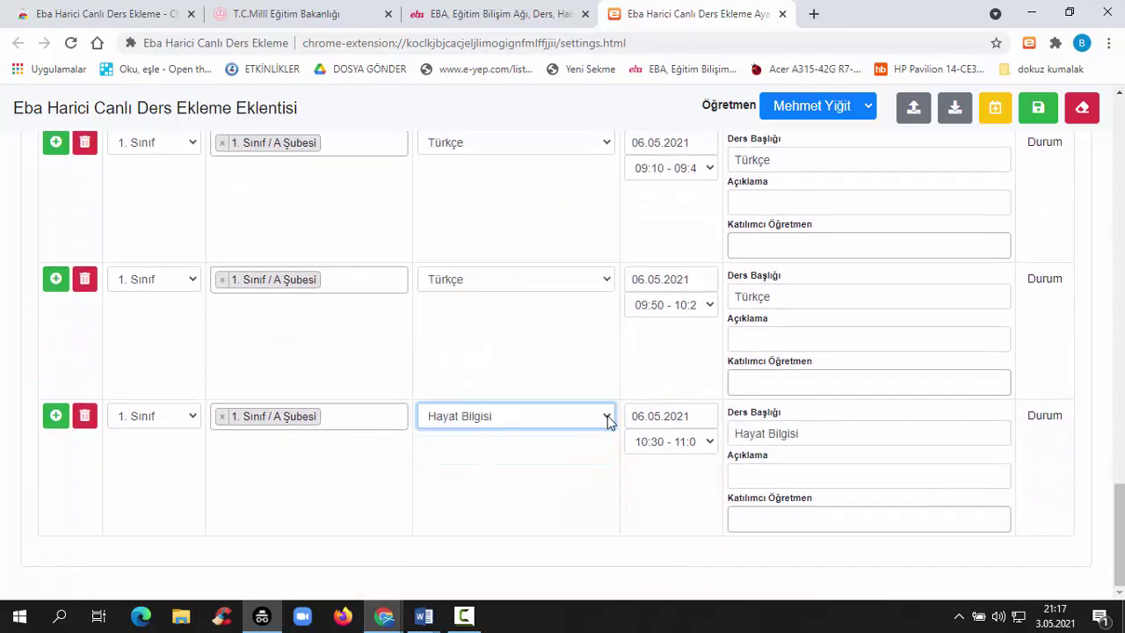
Step: Add a lesson after the 06.05.2021 Hayat Bilgisi one and set its Ders to Matematik
key("shift+Tab")
key("shift+Tab")
key("shift+Tab")
key("shift+Tab")
key("shift+Tab")
key("shift+Tab")
key("shift+Tab")
key("shift+Tab")
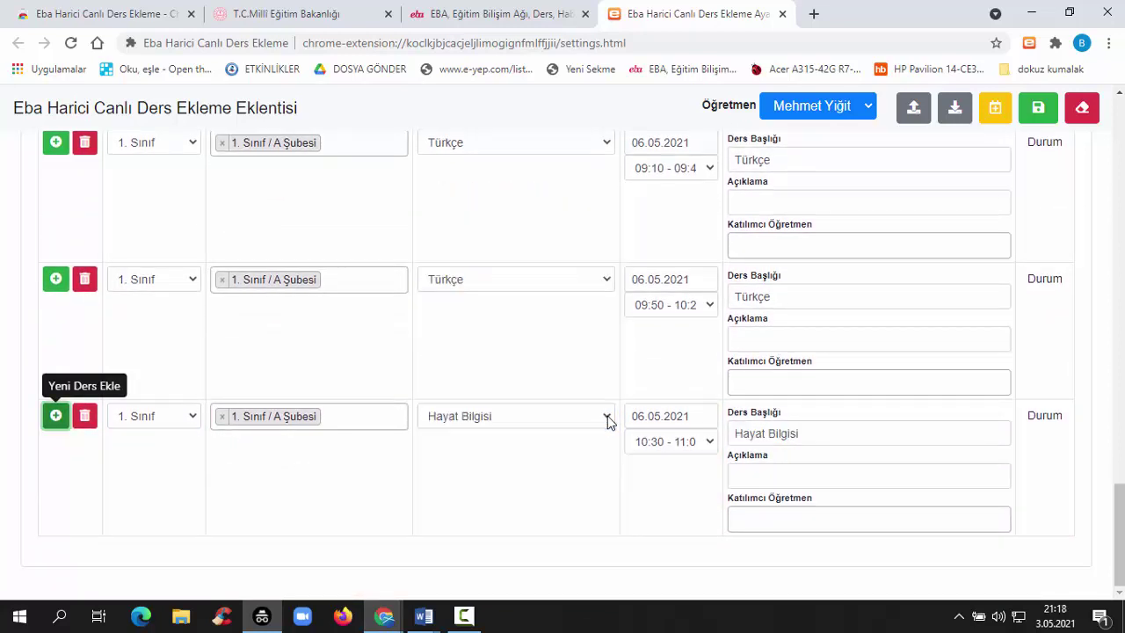
key("Return")
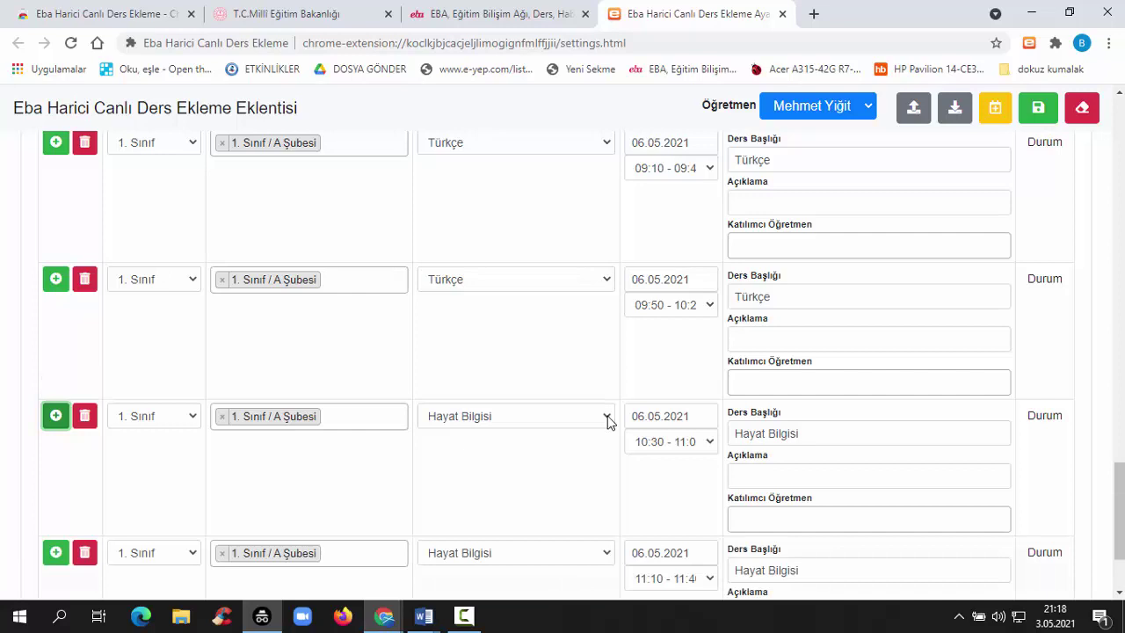
scroll(607, 422, "down", 2)
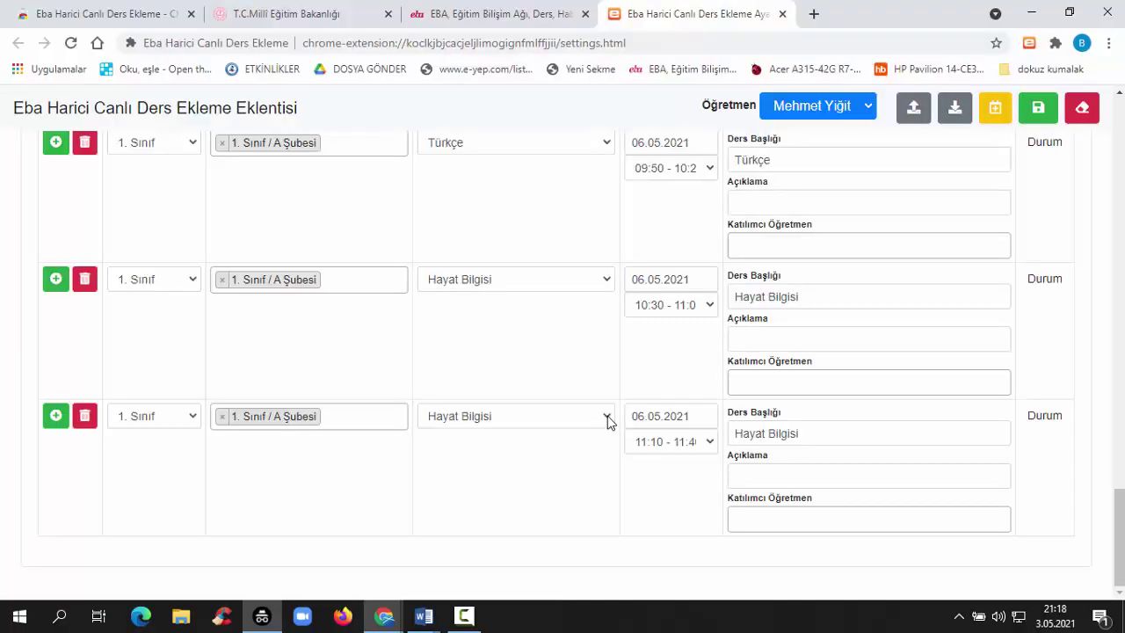
left_click(607, 422)
key("Down")
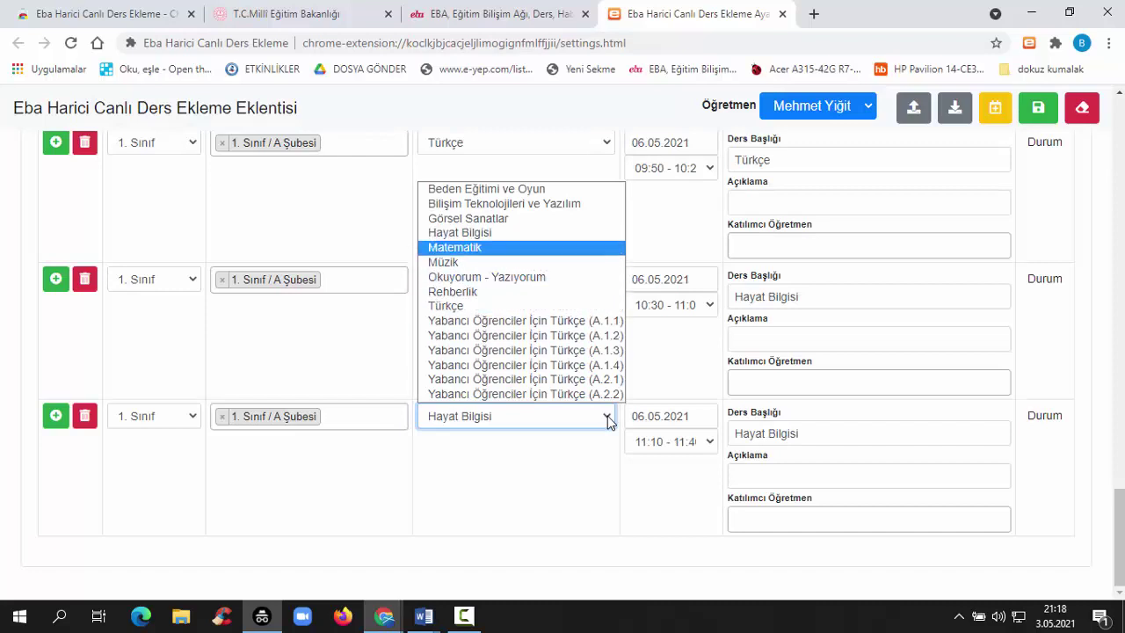
key("Return")
Step: Add a lesson after the 06.05.2021 Matematik one and set its Ders to Rehberlik
key("shift+Tab")
key("shift+Tab")
key("shift+Tab")
key("shift+Tab")
key("Return")
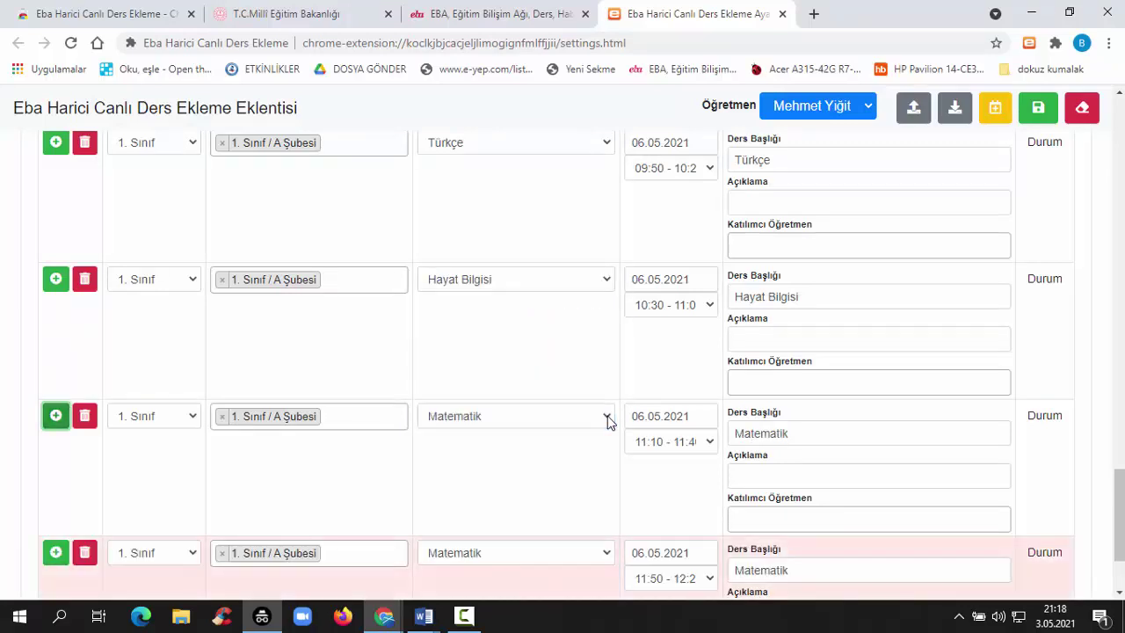
scroll(611, 422, "down", 1)
left_click(607, 416)
key("r")
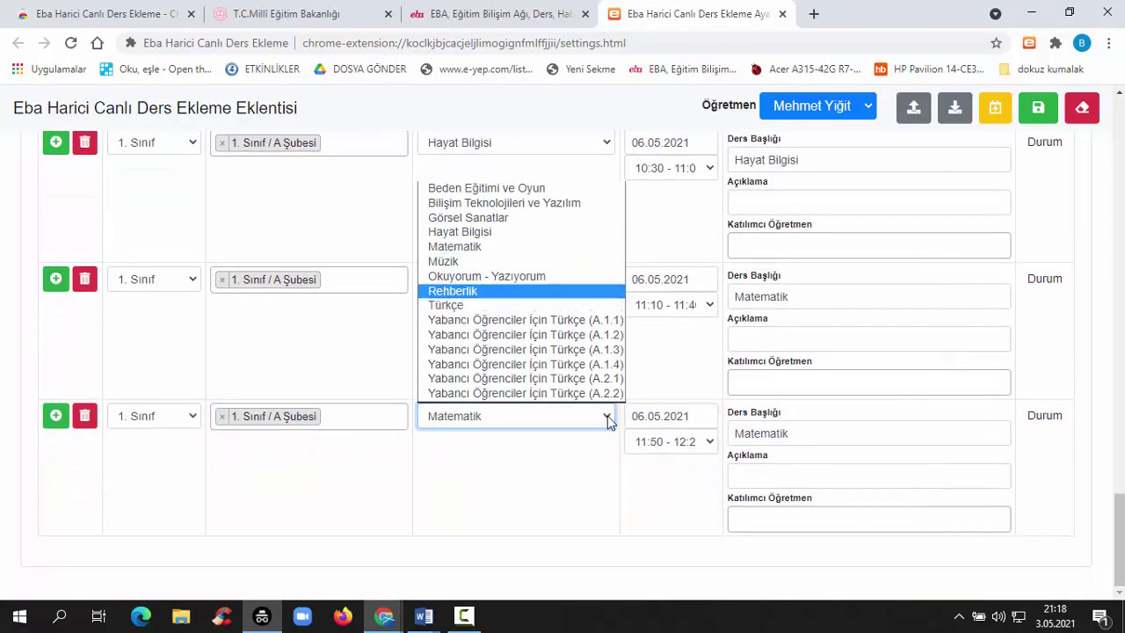
key("h")
key("Down")
key("Up")
key("Up")
key("Up")
key("Down")
key("Down")
key("Down")
key("Down")
key("Down")
key("Down")
key("Return")
Step: Change the Ders Başlığı of the Rehberlik lesson to SERBEST ETKİNLİK
key("Tab")
key("Tab")
key("Tab")
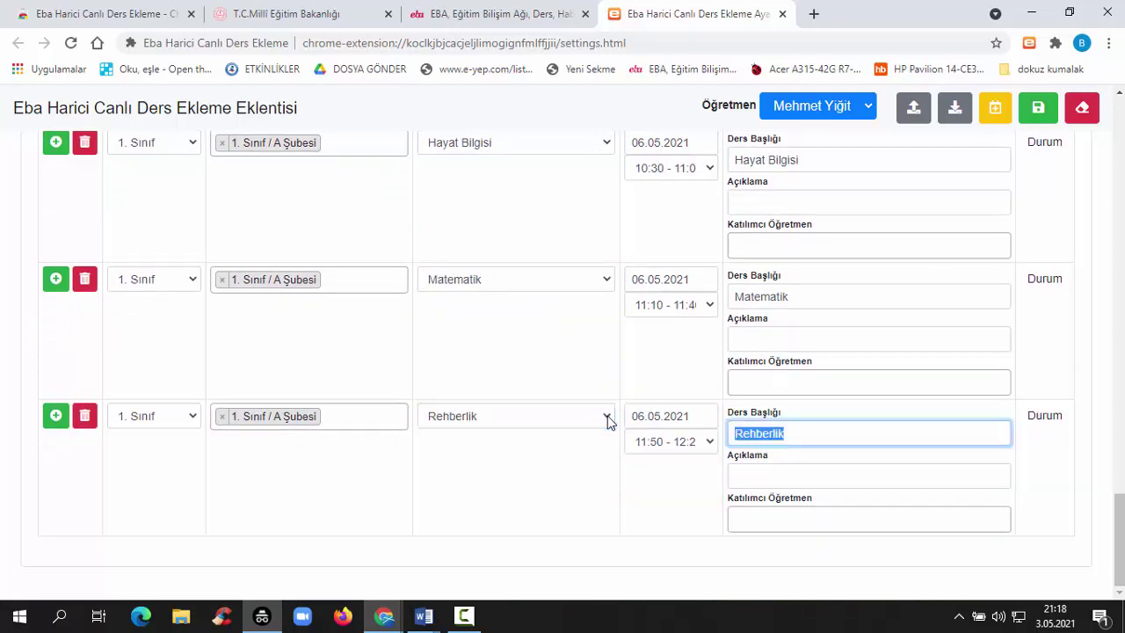
key("BackSpace")
type("S")
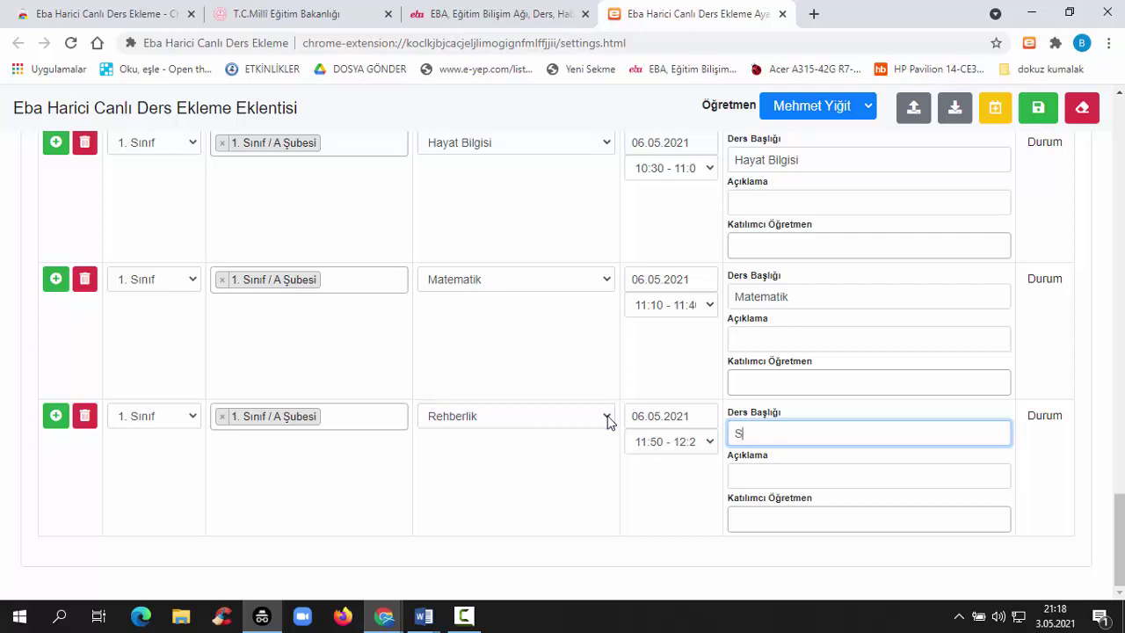
type("ERBEST ETKİNLİK")
Step: Add a lesson after the SERBEST ETKİNLİK one with its Ders set to Beden Eğitimi ve Oyun, and save the lesson program
left_click(55, 415)
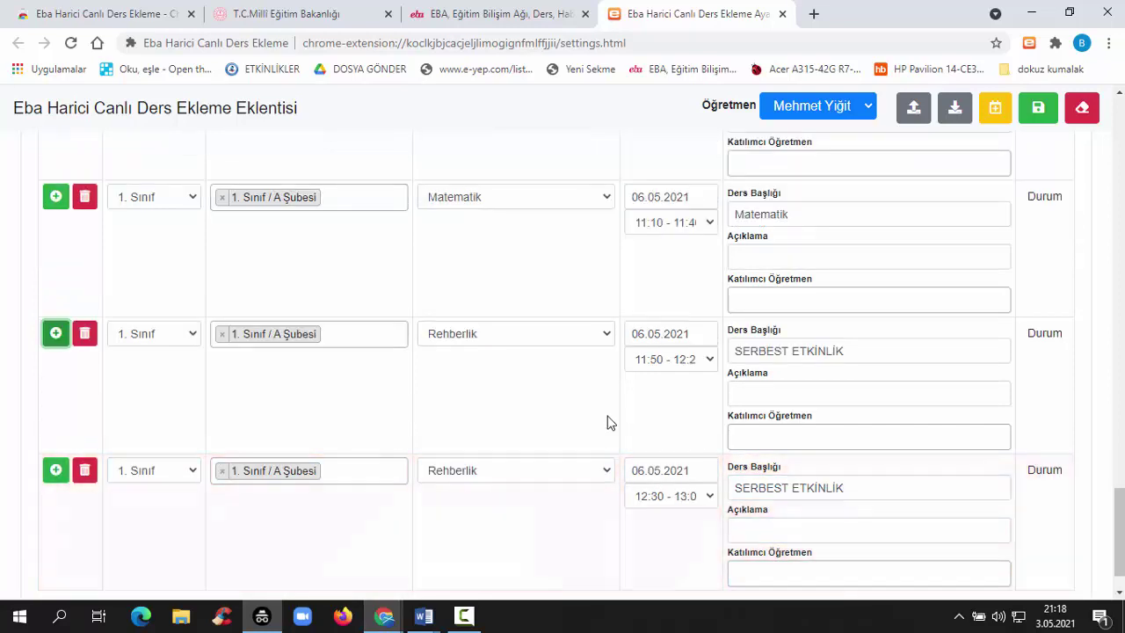
left_click(609, 423)
key("Up")
key("Up")
key("Up")
key("Up")
key("Up")
key("Up")
key("Up")
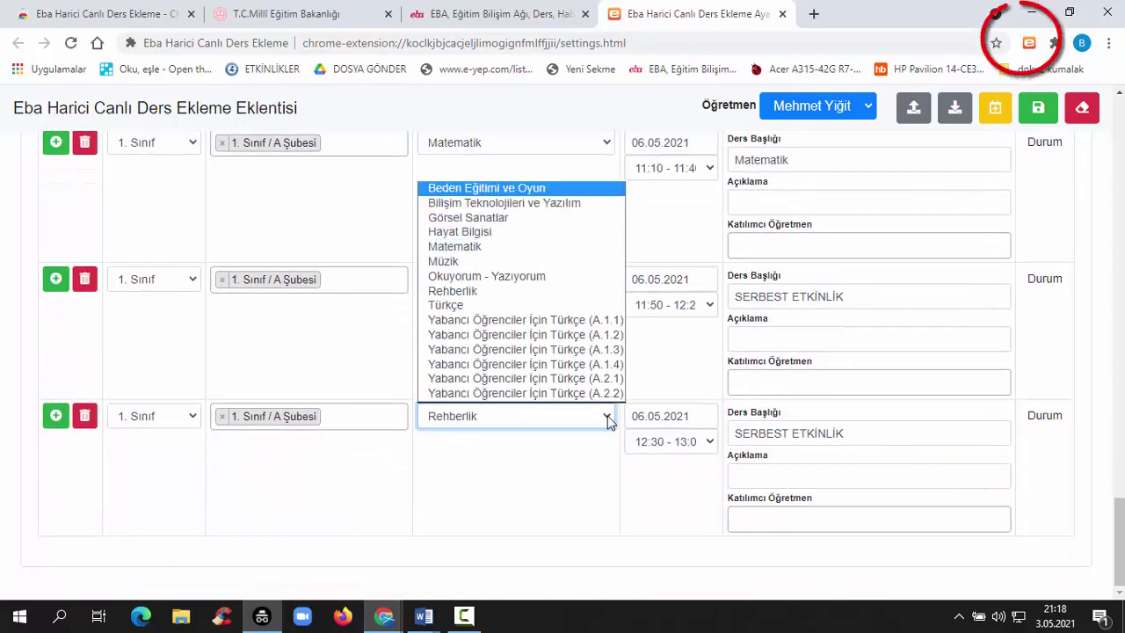
key("Return")
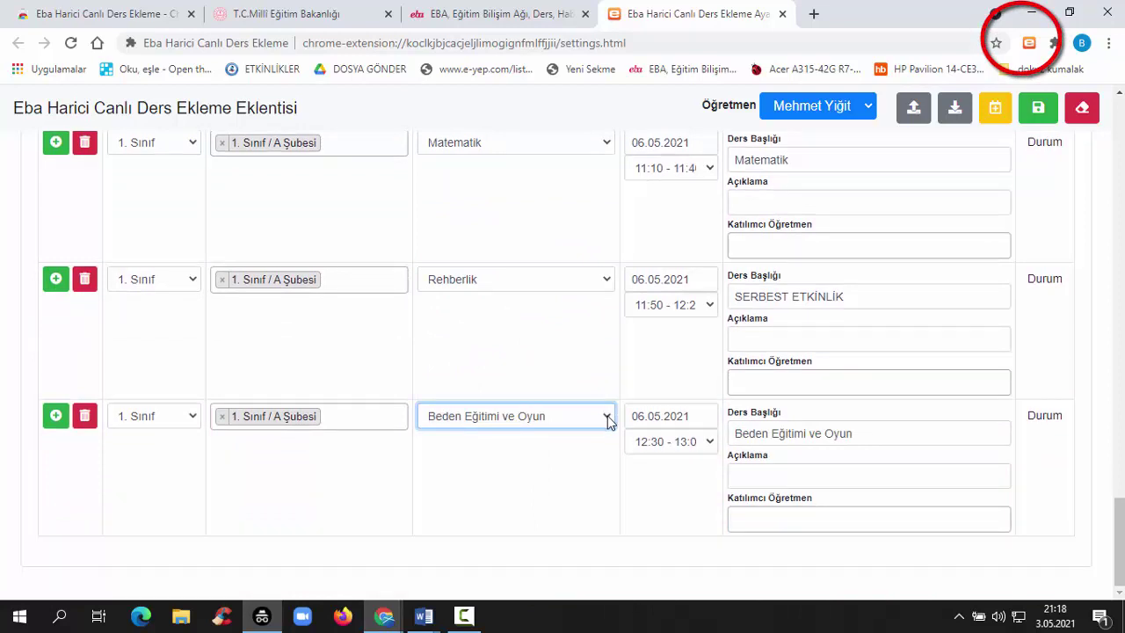
left_click(1038, 107)
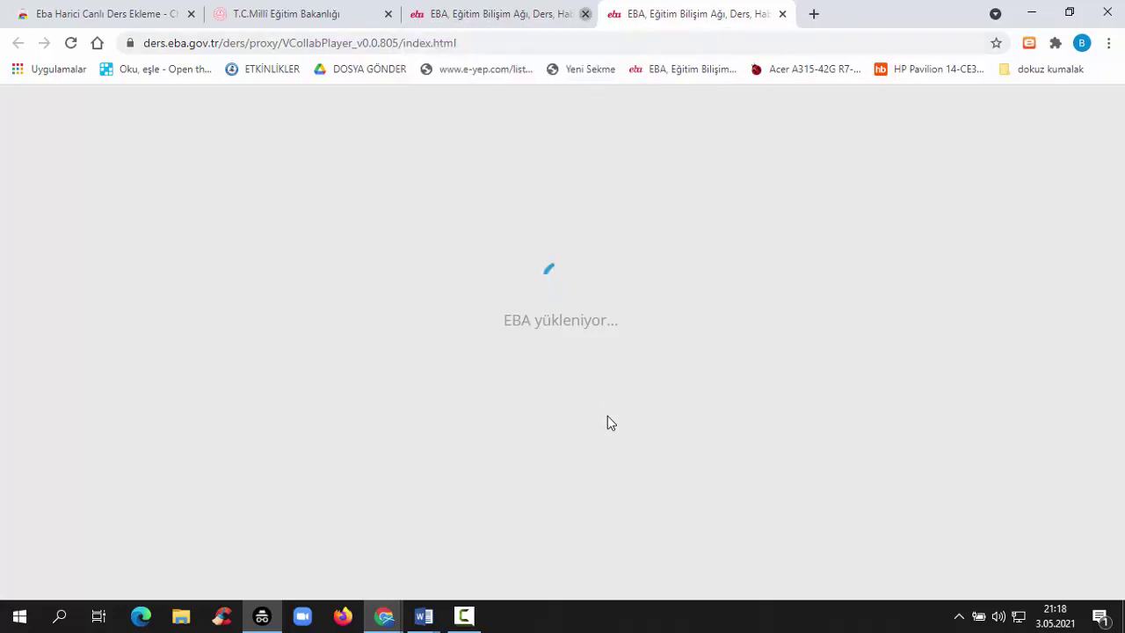
Step: Close the duplicate EBA tab, open the Harici Canlı Ders Oluştur page and load the teacher's 18-lesson profile into EBA
left_click(586, 14)
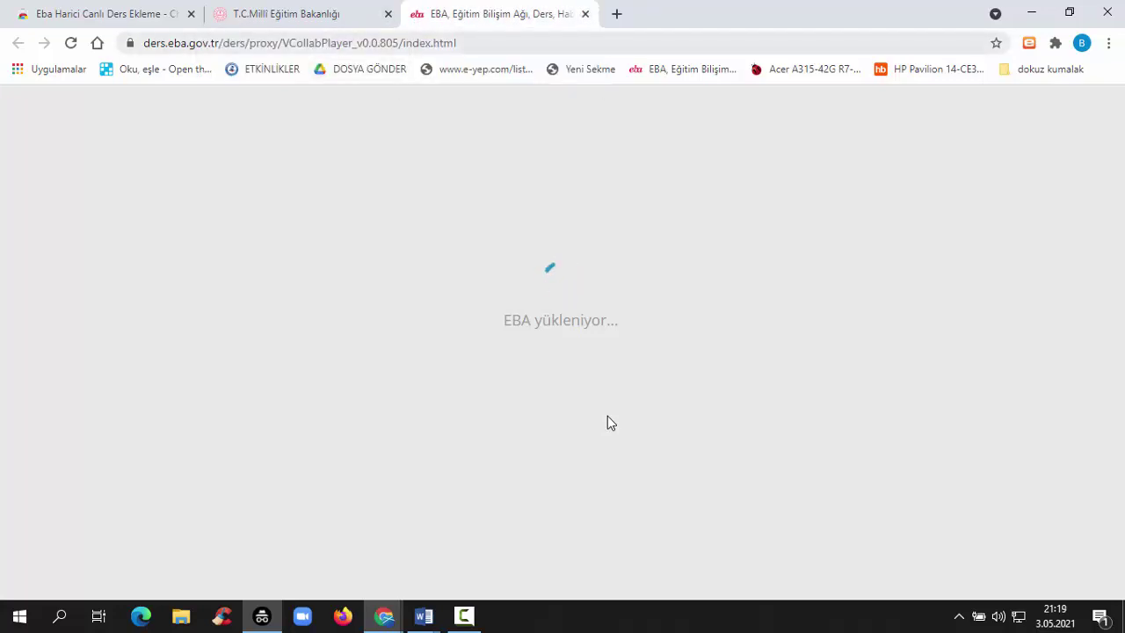
key("ctrl+l")
key("Return")
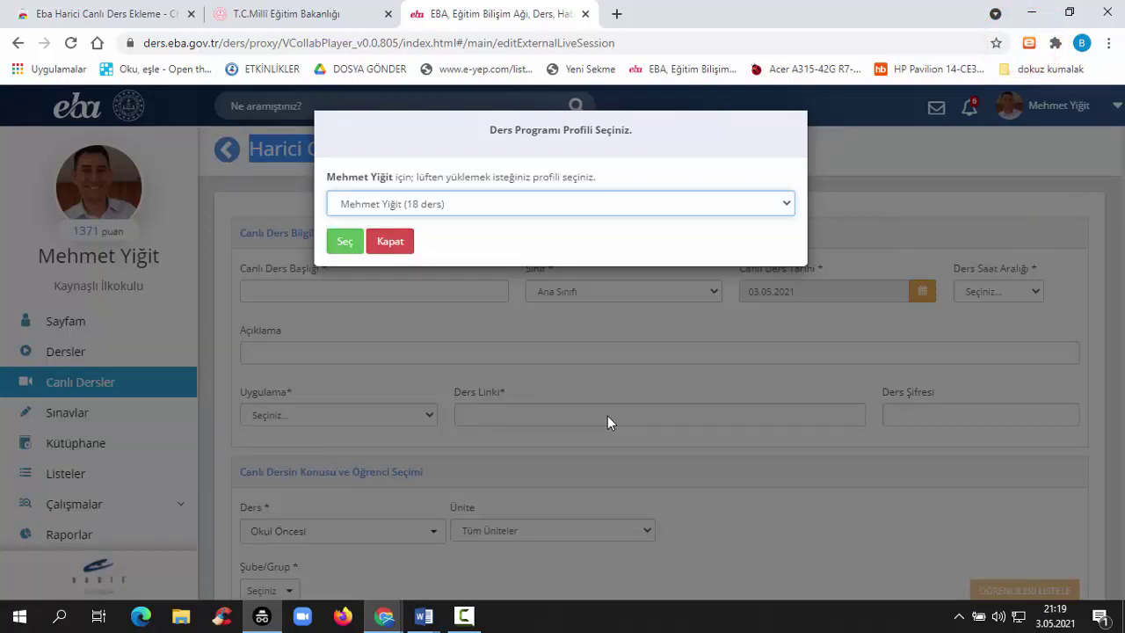
key("Tab")
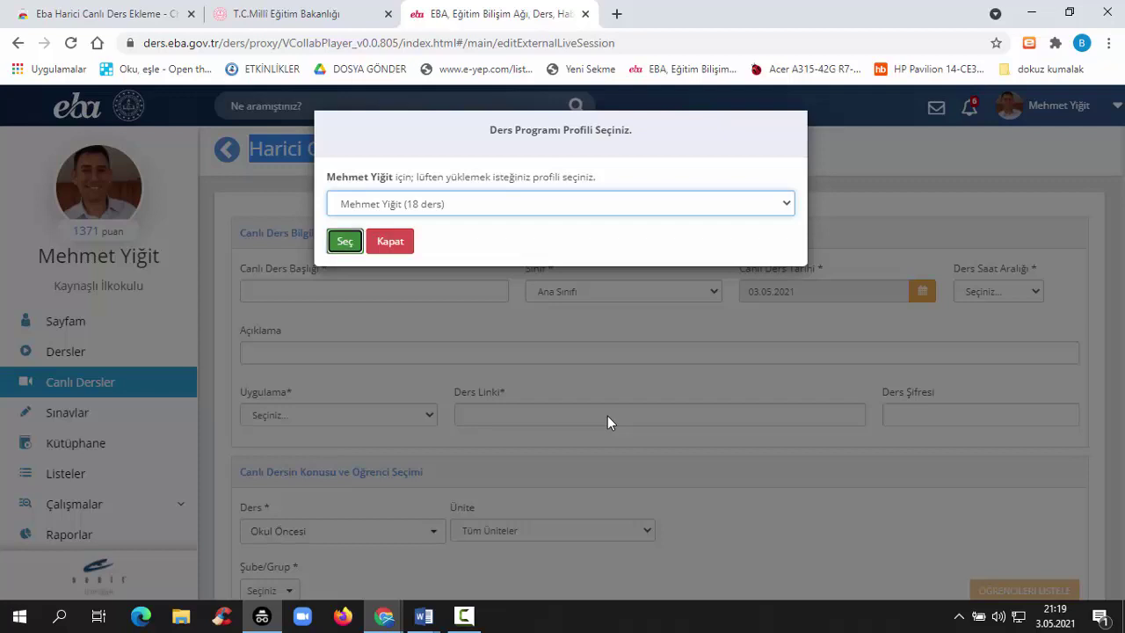
key("Return")
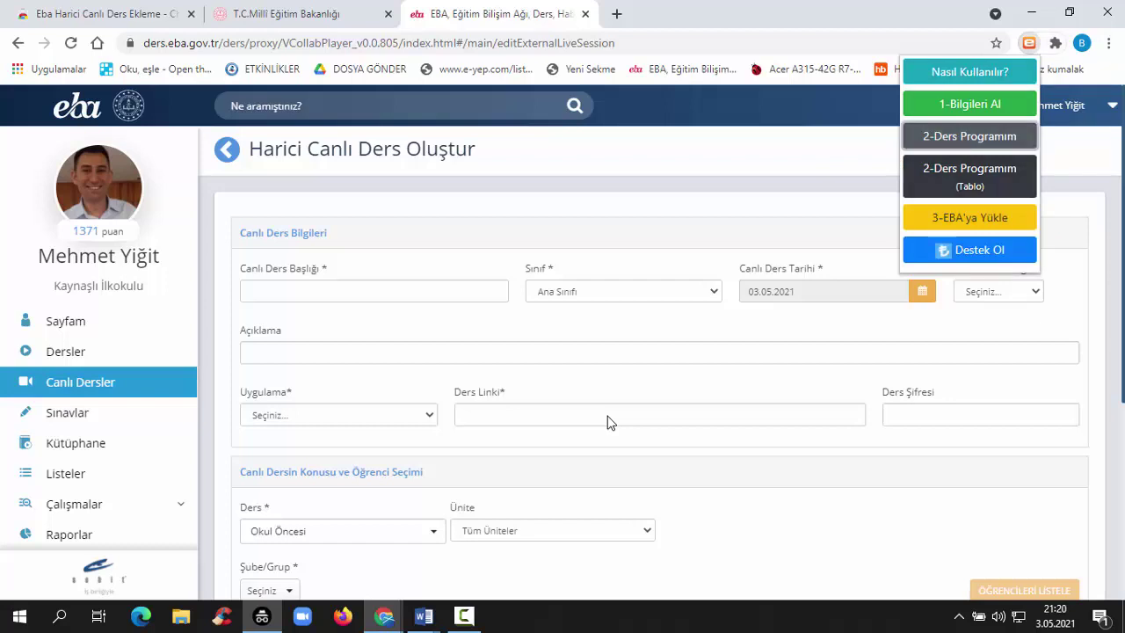
Step: Open the extension's Ders Programım page and choose the teacher to load the saved lesson program
key("Return")
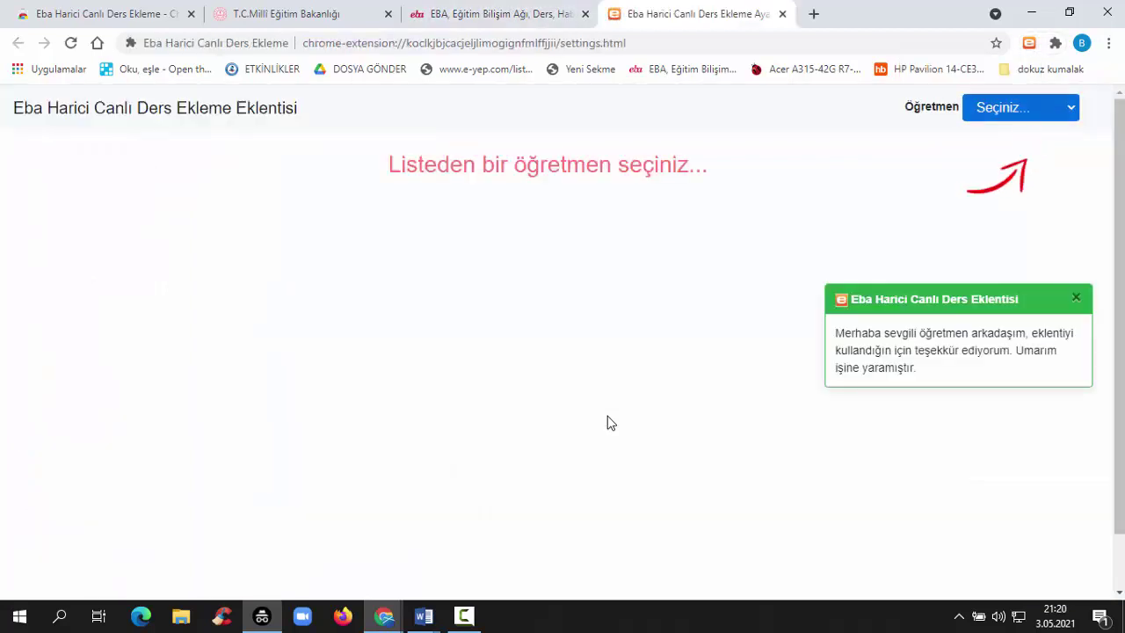
key("alt+Down")
key("Escape")
key("Down")
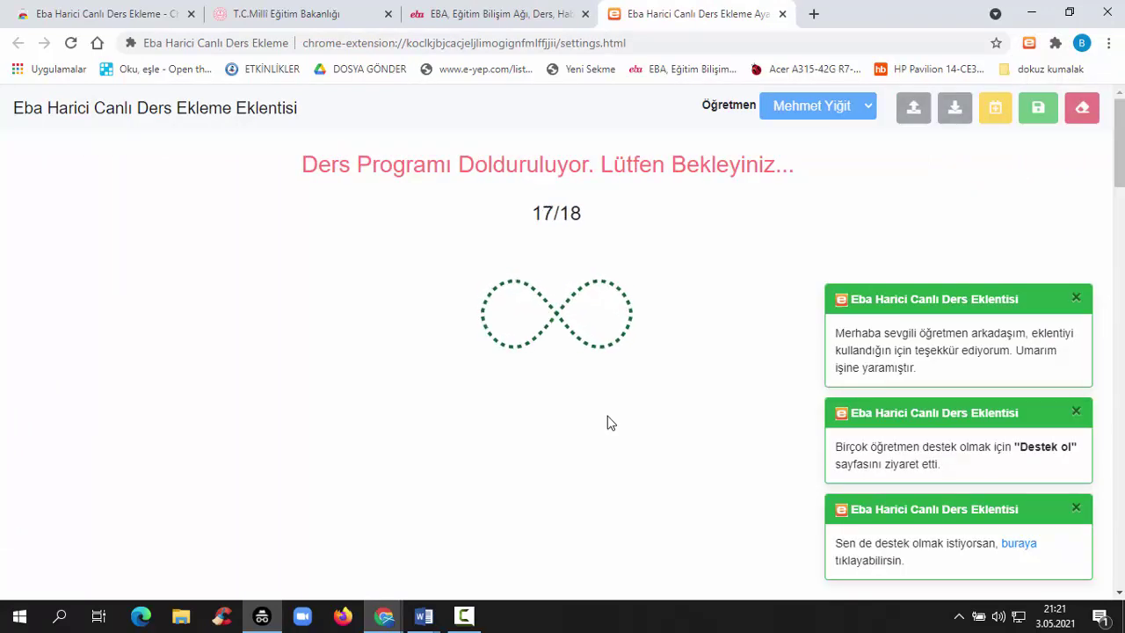
Step: Review the dates, times and lesson names across the Haftalık Harici Canlı Ders Programınız table
scroll(607, 423, "down", 2)
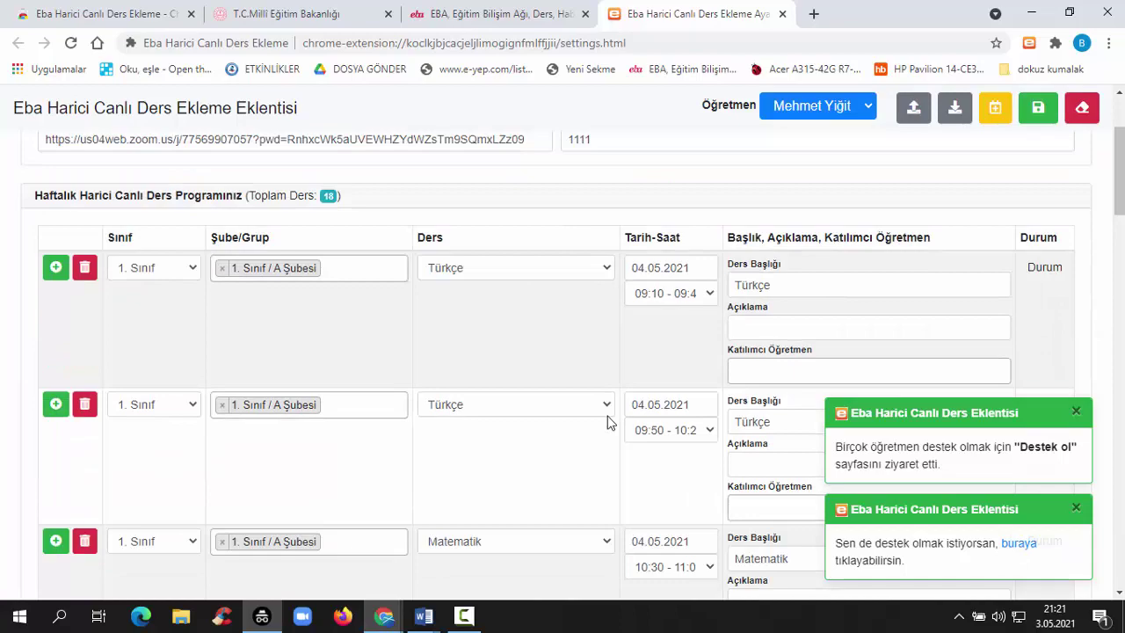
scroll(606, 423, "up", 1)
scroll(607, 423, "down", 15)
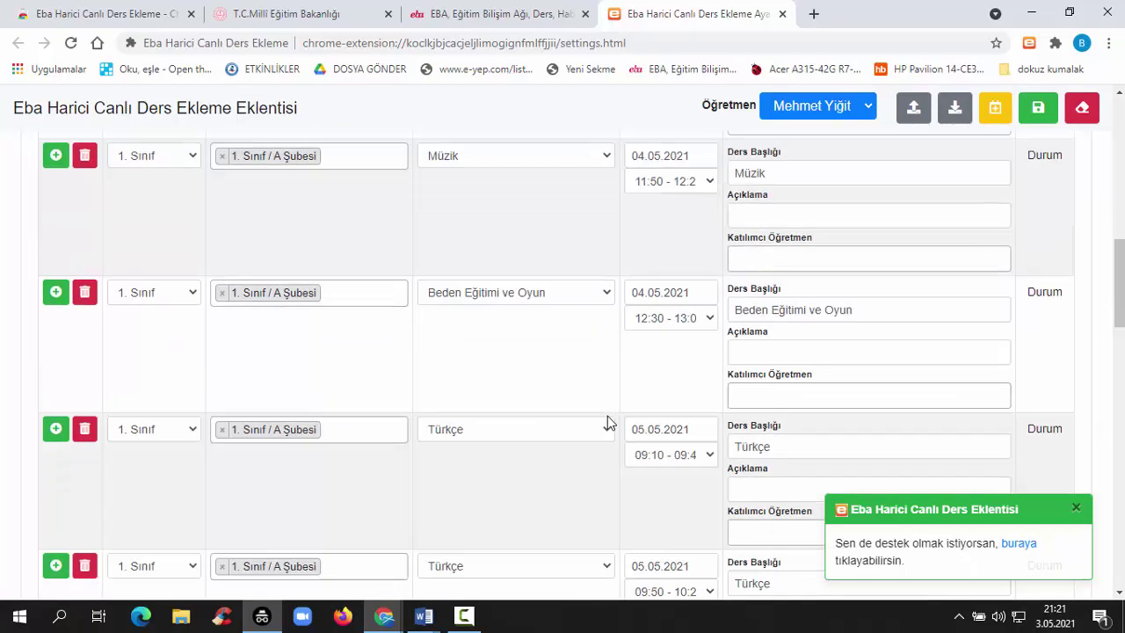
scroll(607, 423, "down", 5)
scroll(607, 423, "up", 19)
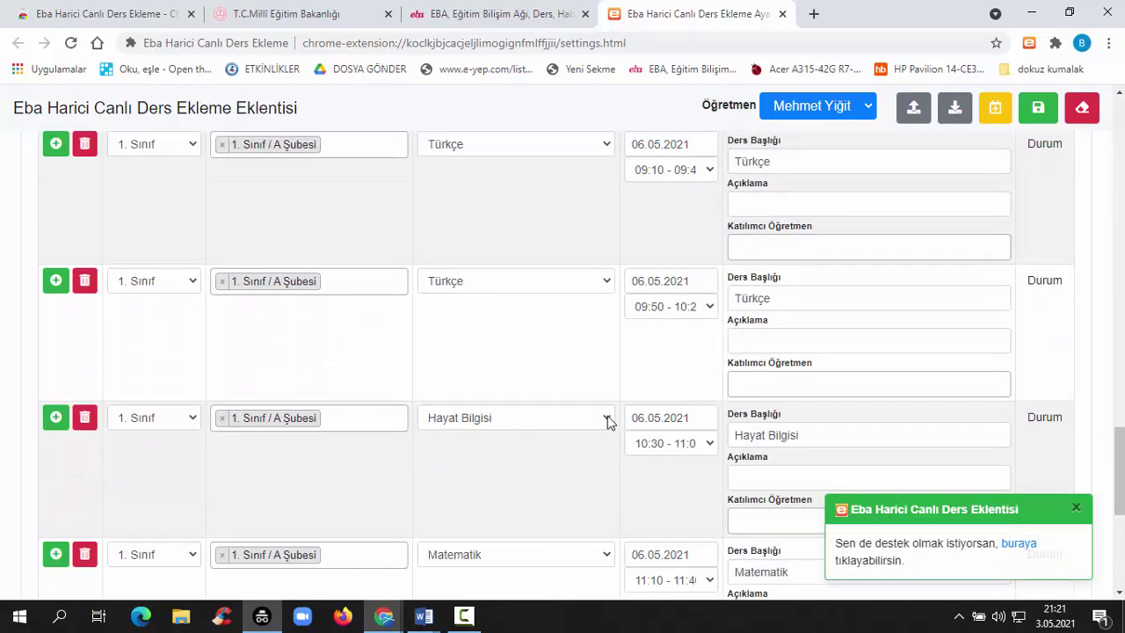
scroll(609, 423, "up", 5)
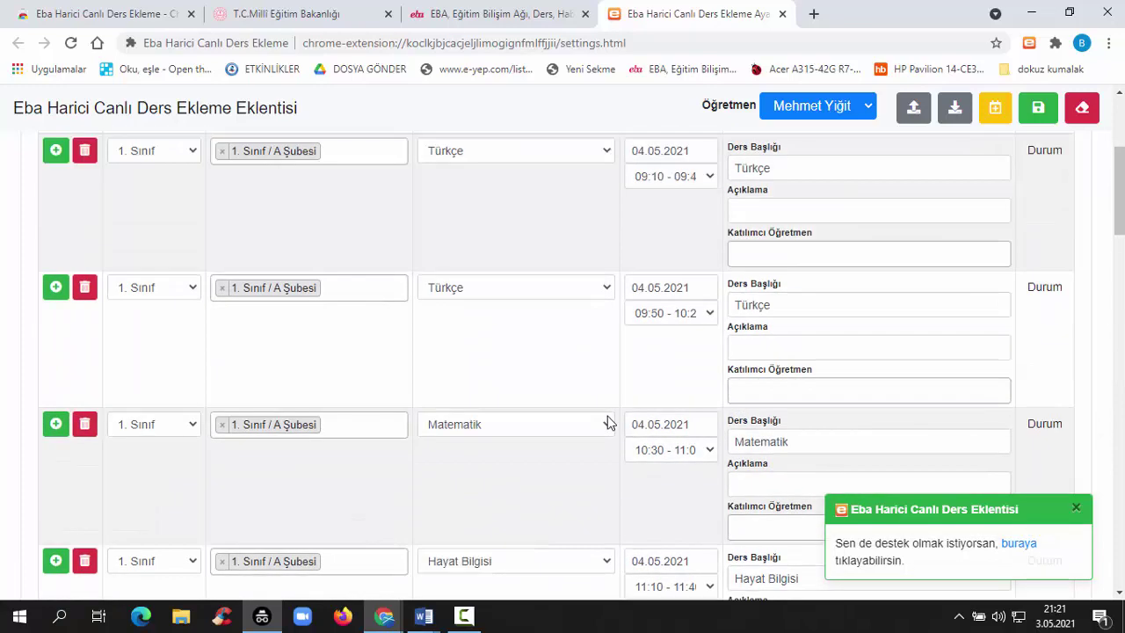
scroll(610, 423, "up", 3)
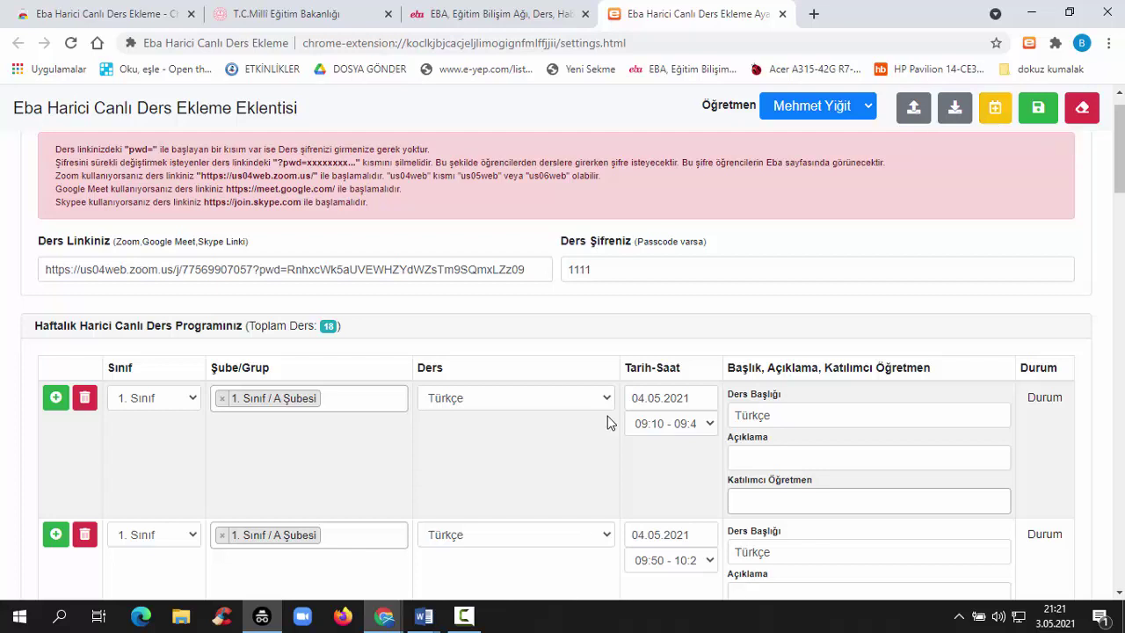
Step: Move all lesson dates in the weekly program forward by one week
left_click(654, 397)
left_click(608, 416)
left_click(995, 108)
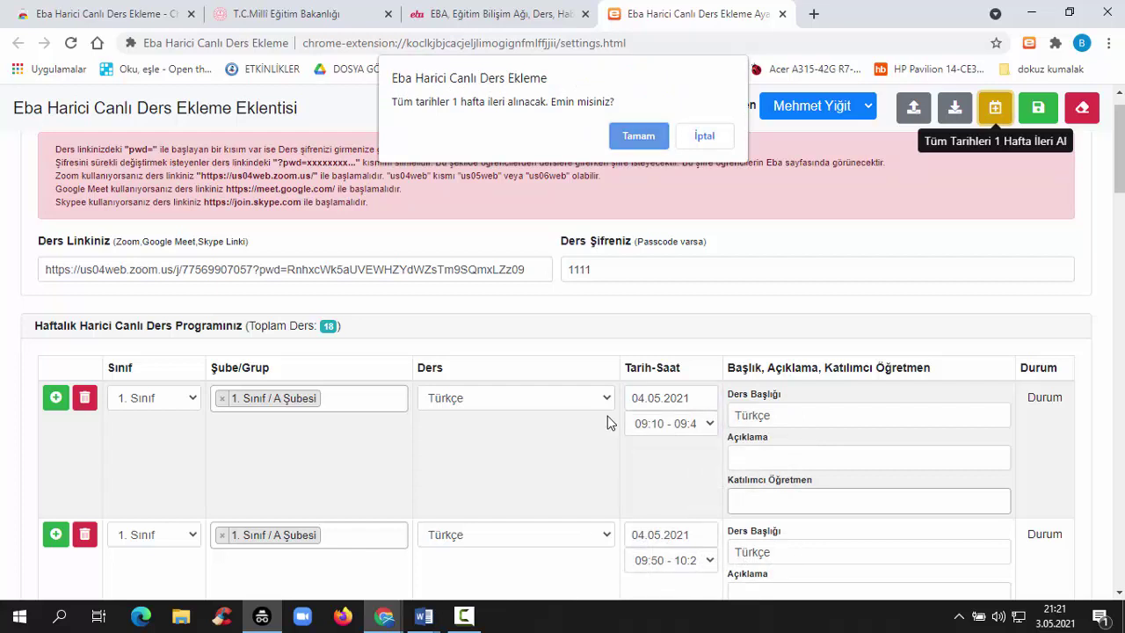
key("Return")
key("Return")
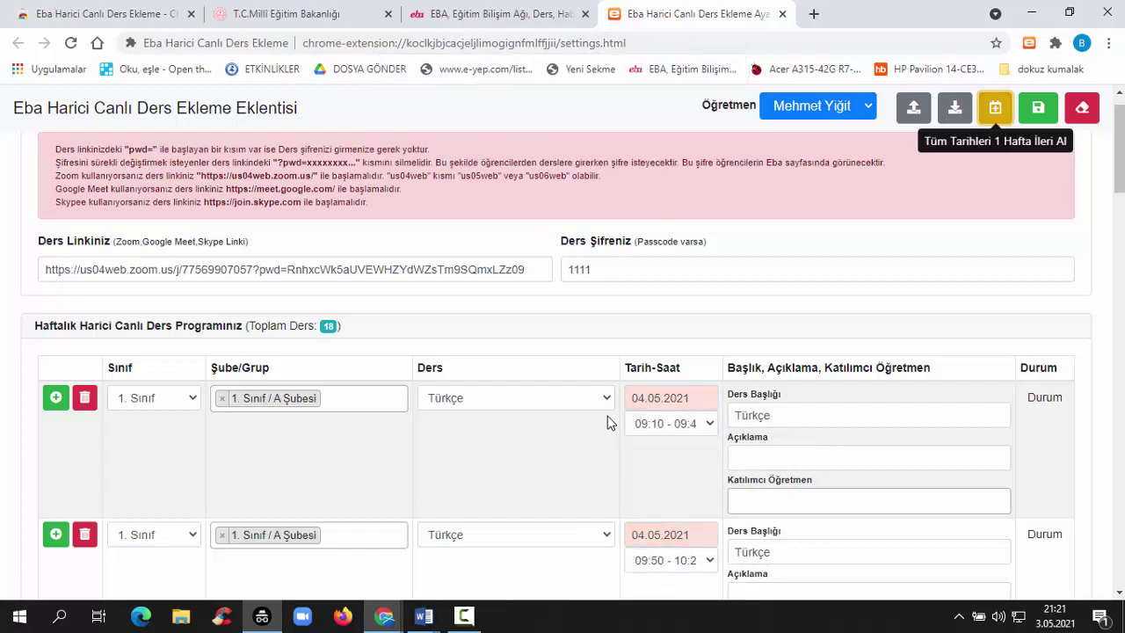
key("Tab")
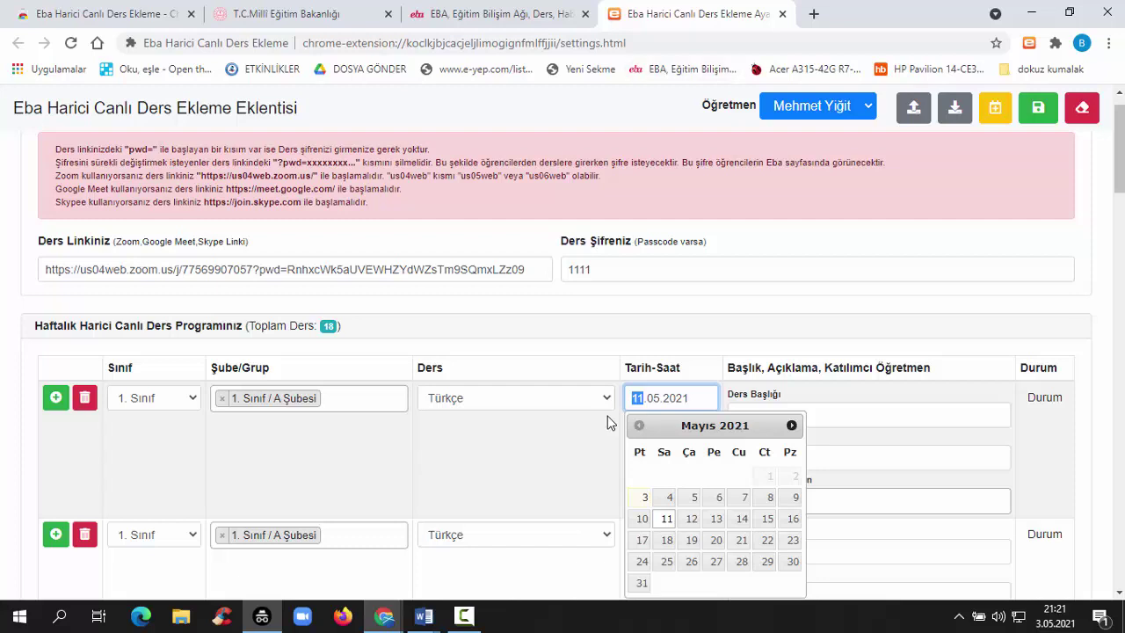
Step: Save the lesson program with its shifted dates
key("ctrl+shift+Tab")
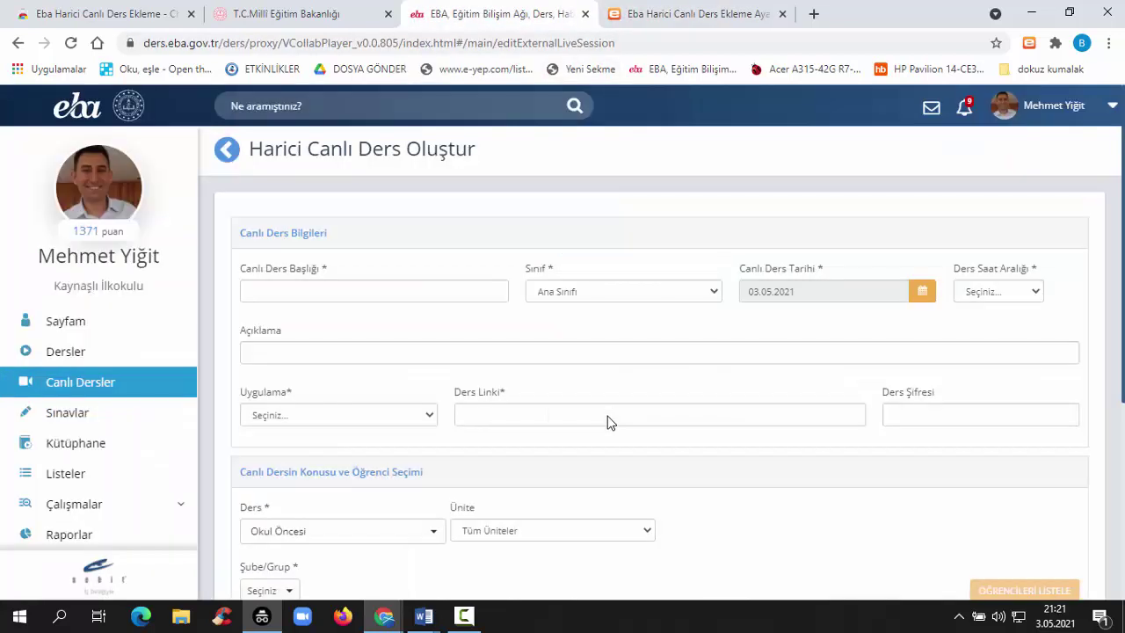
key("ctrl+Tab")
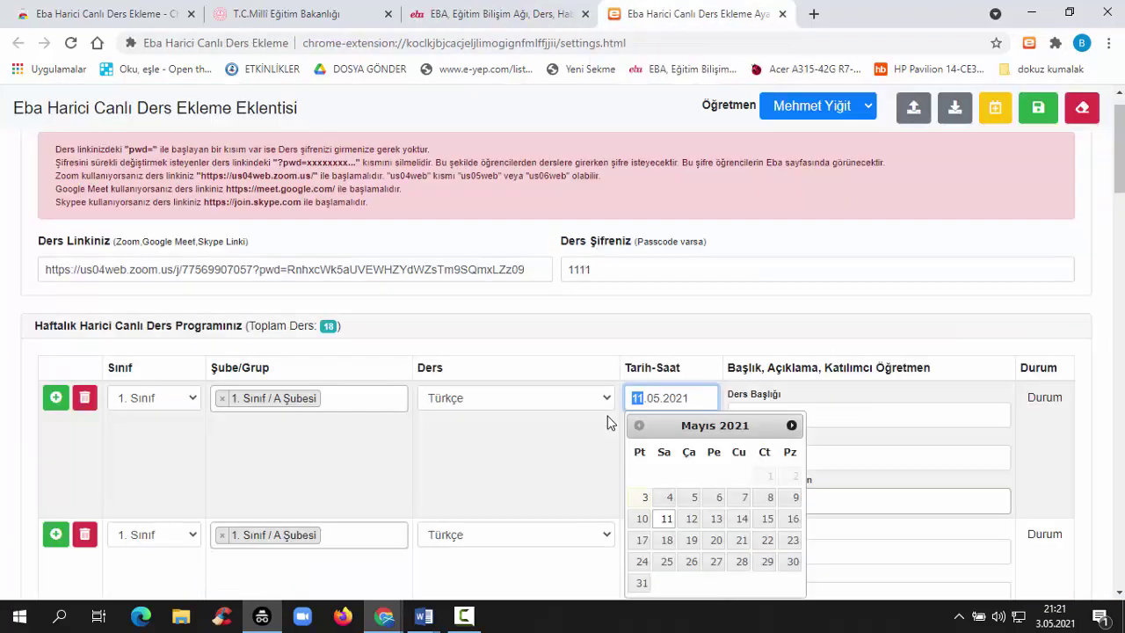
left_click(1037, 108)
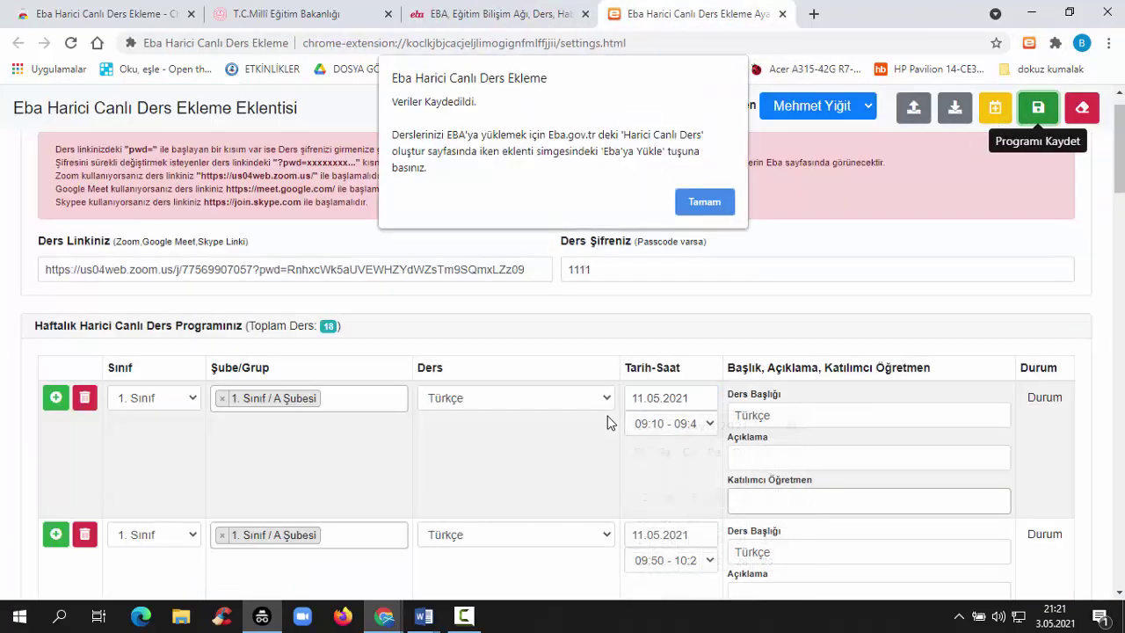
key("Return")
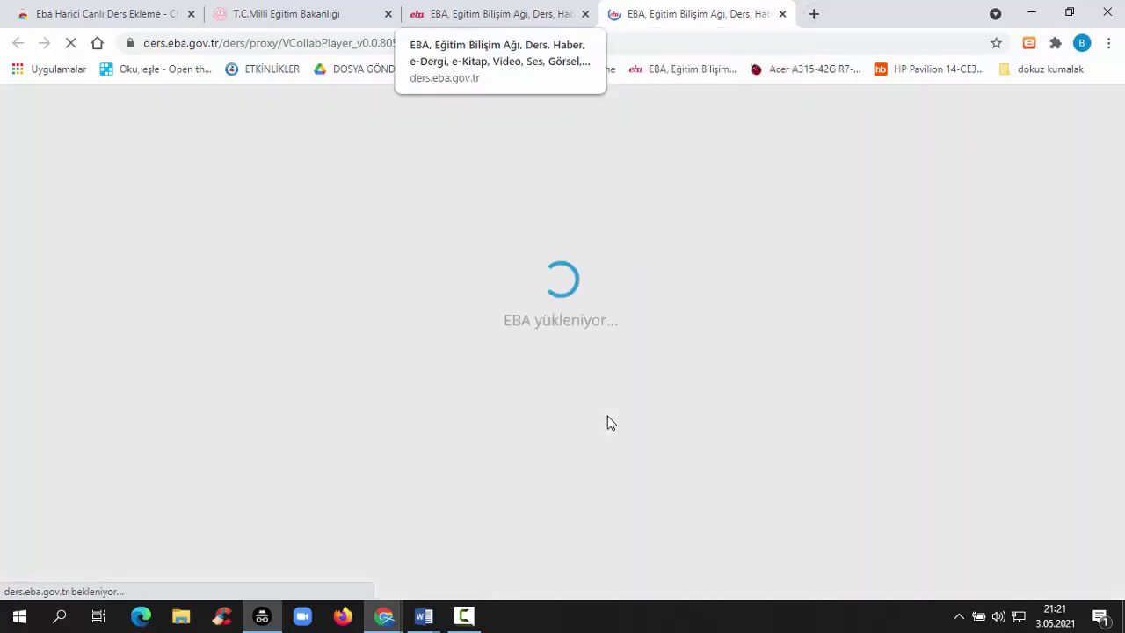
Step: Start loading the following week's lessons into EBA from the Harici Canlı Ders Oluştur page, using the teacher's 18-lesson profile
key("ctrl+shift+Tab")
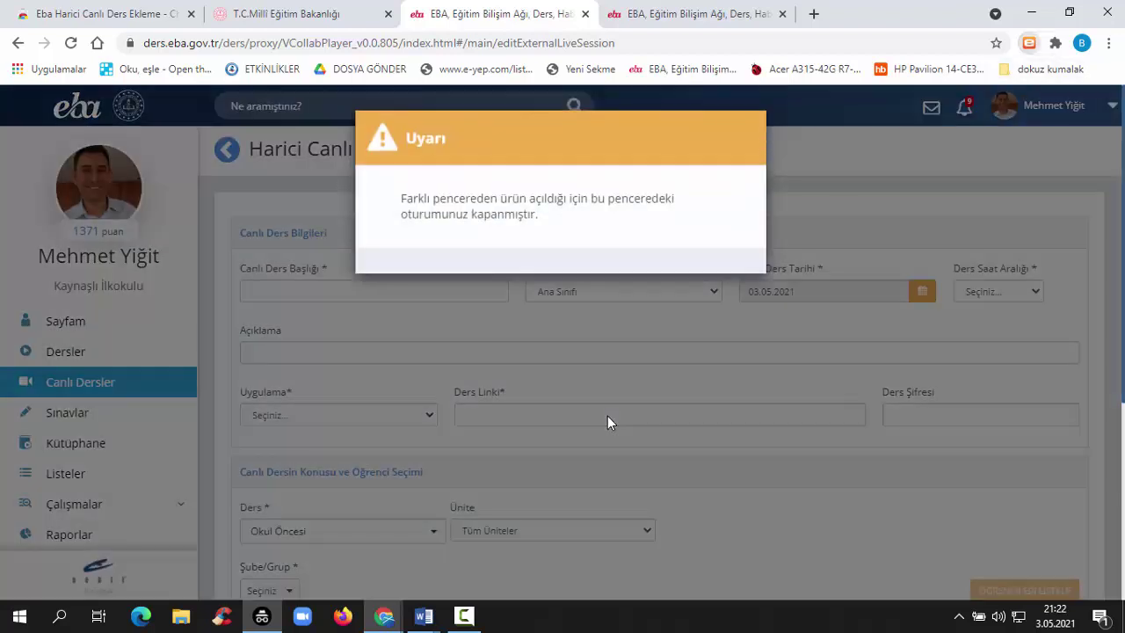
key("ctrl+Tab")
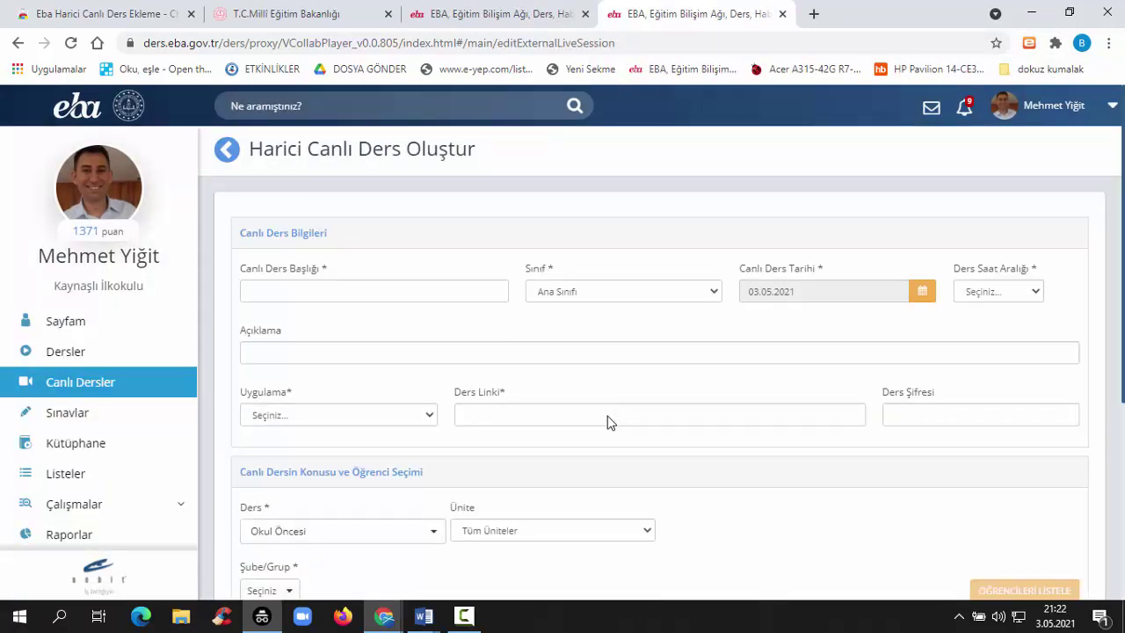
left_click_drag(249, 148, 475, 148)
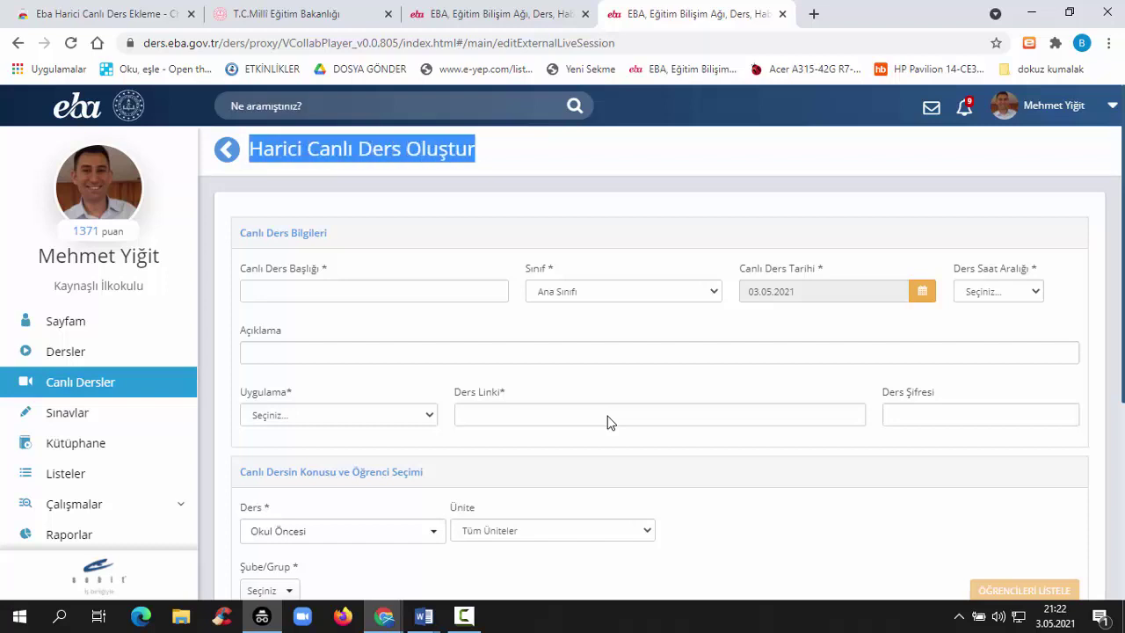
left_click(1028, 42)
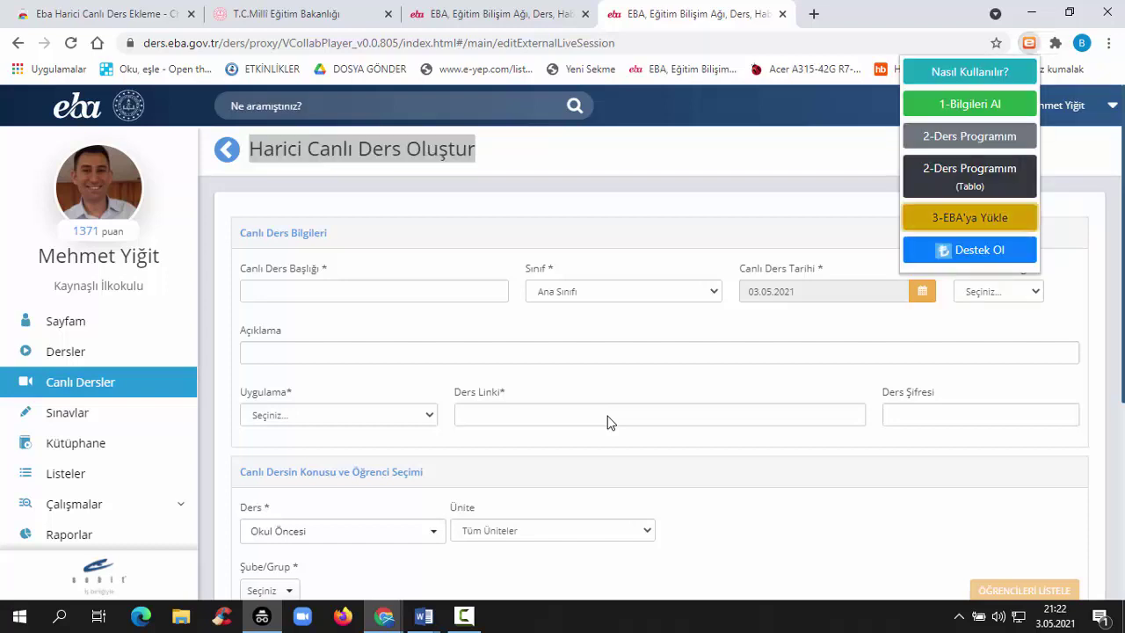
left_click(969, 217)
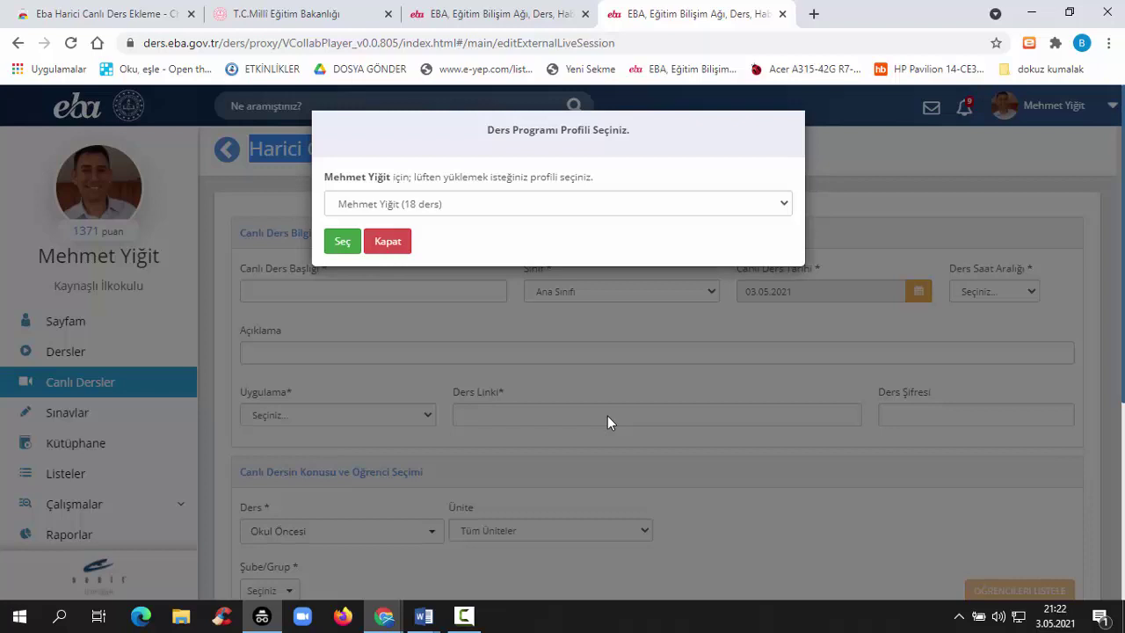
key("Tab")
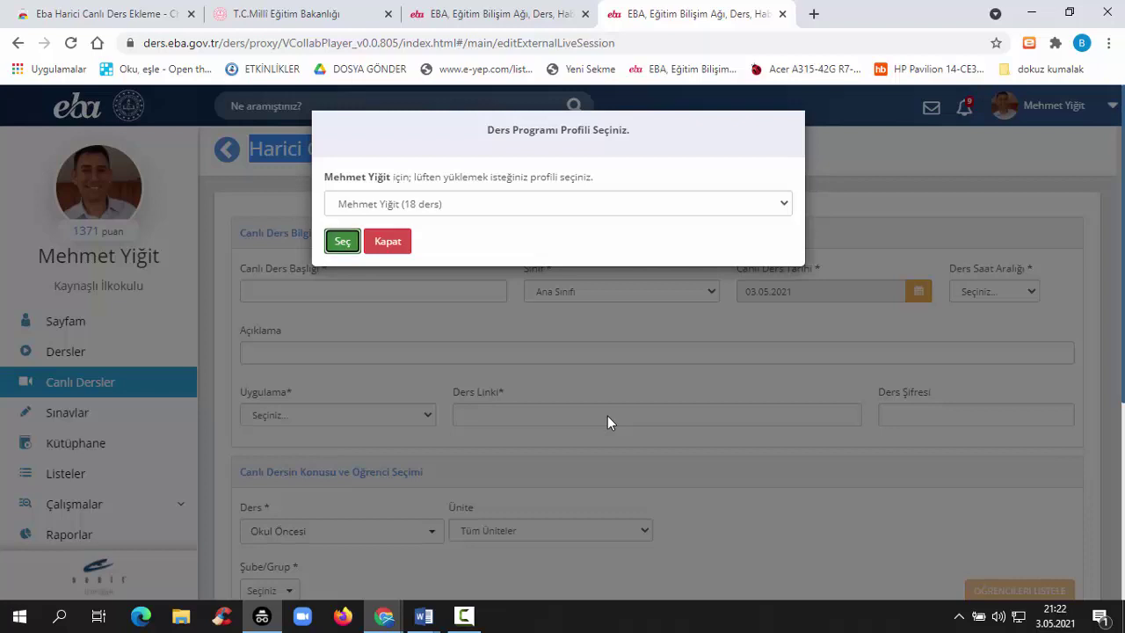
key("Return")
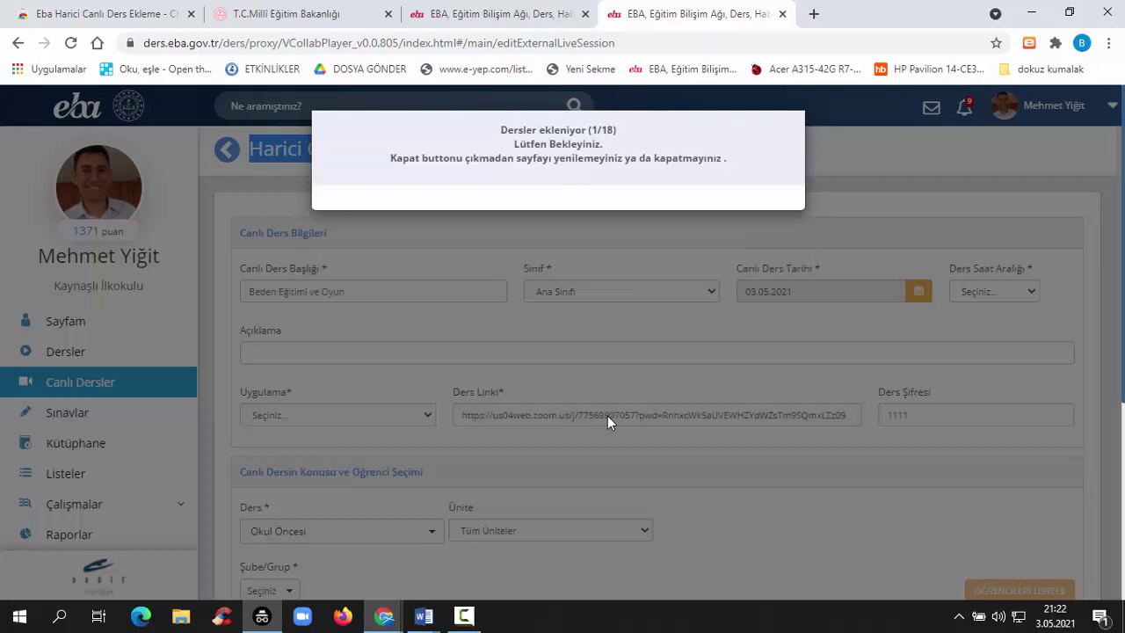